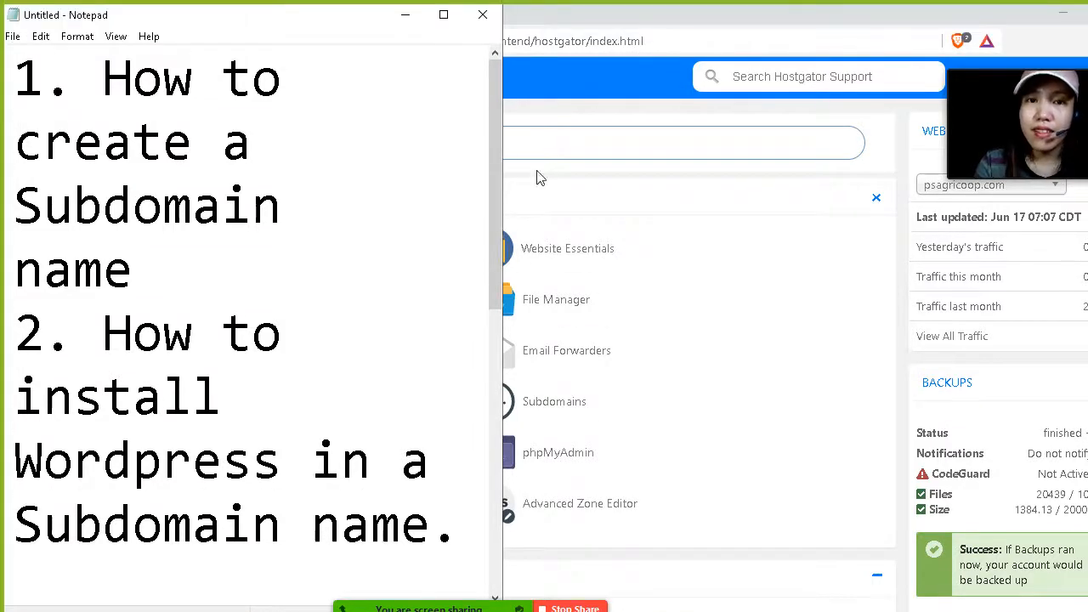
Search the control panel functions for subdomain and open the Subdomains page.
left_click(569, 39)
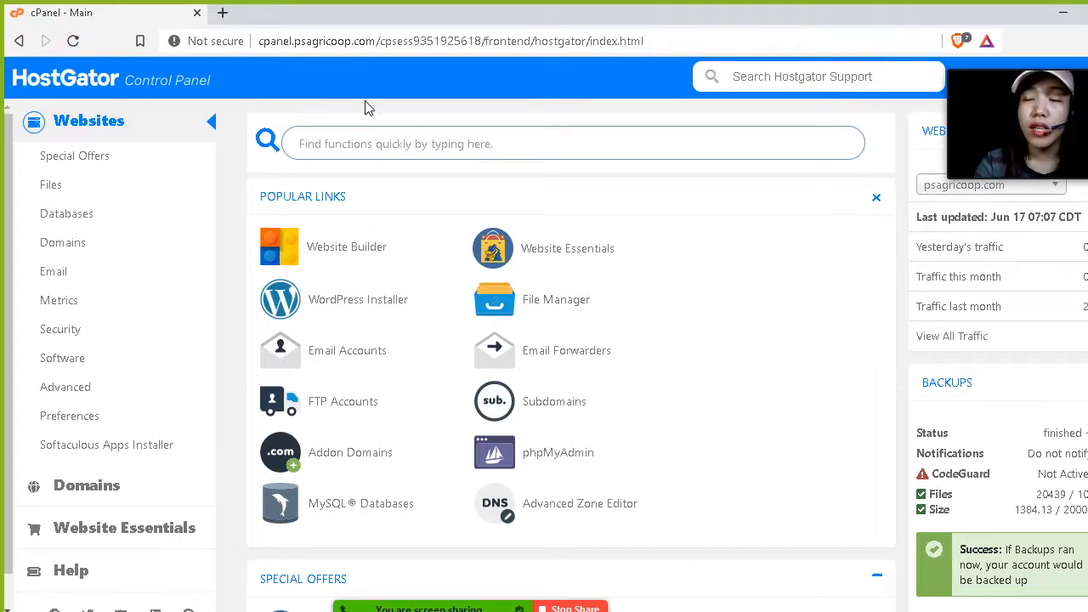
left_click_drag(374, 40, 207, 40)
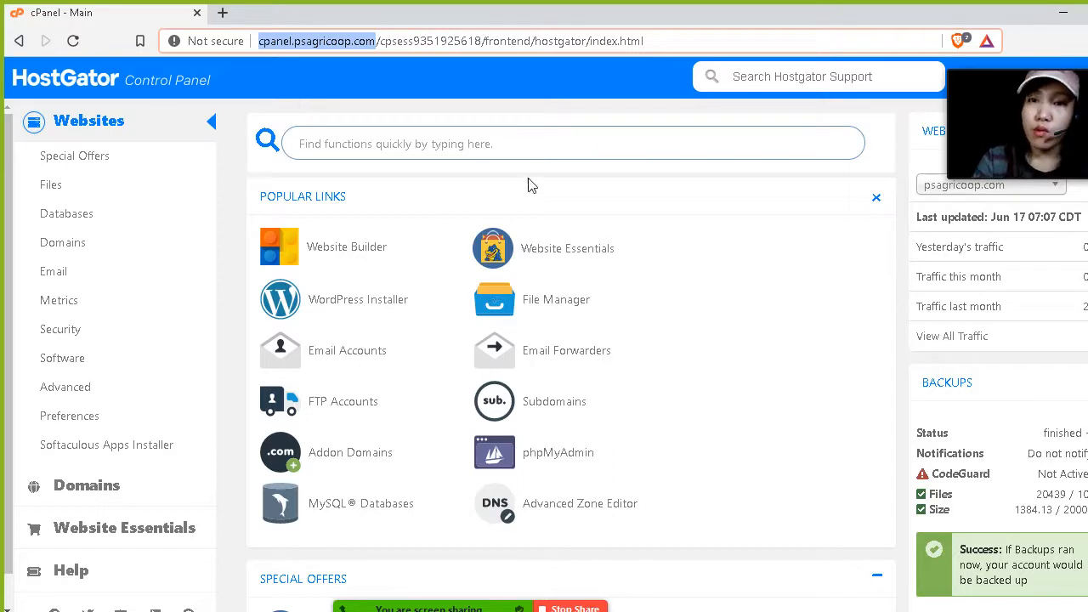
left_click(473, 144)
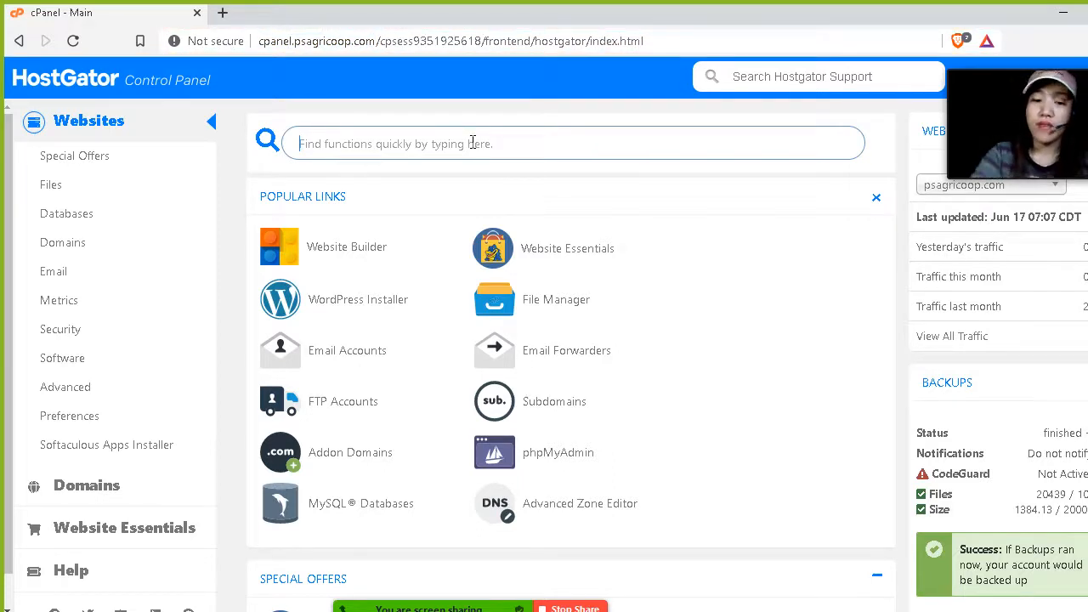
type("su")
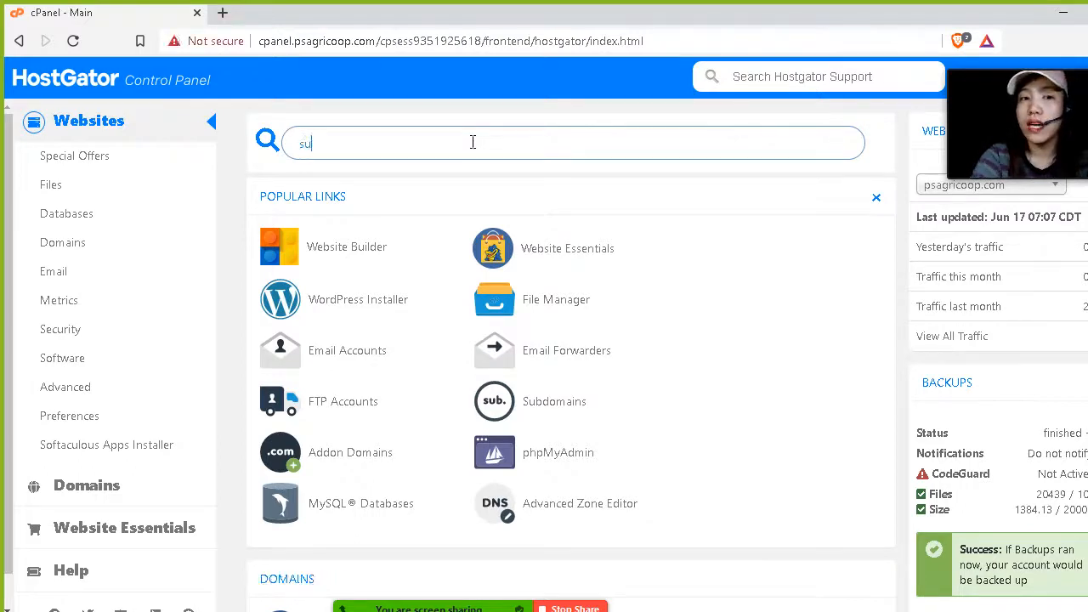
type("bdomain")
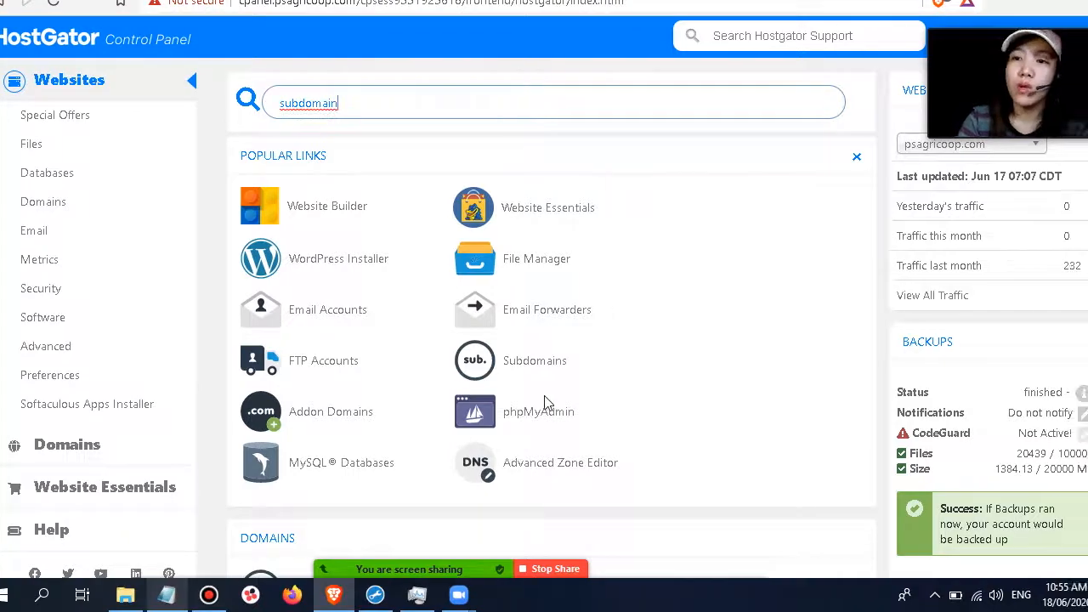
scroll(465, 430, "down", 4)
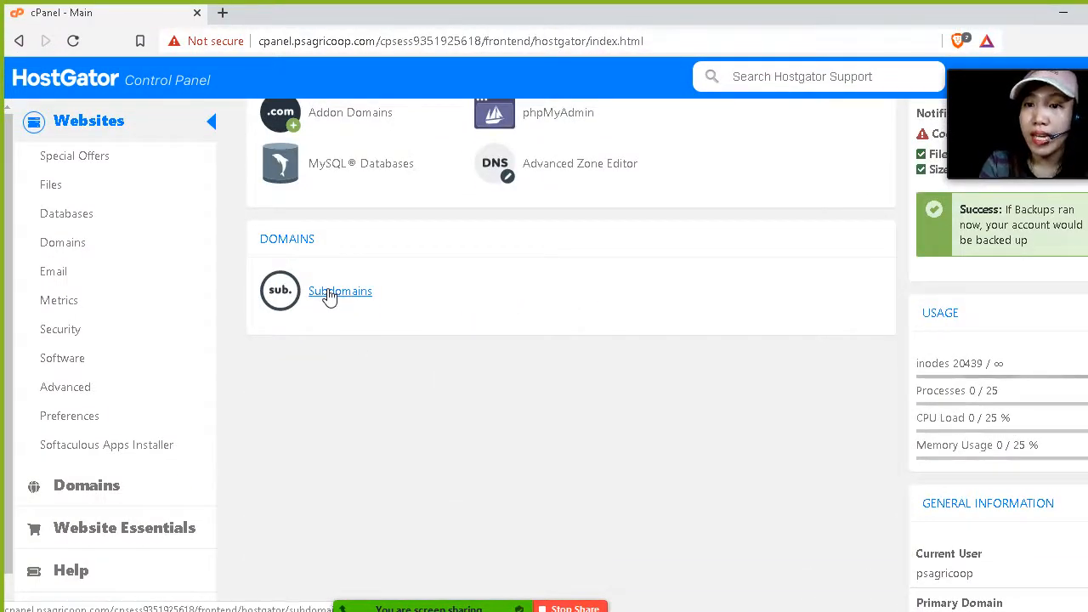
left_click(330, 293)
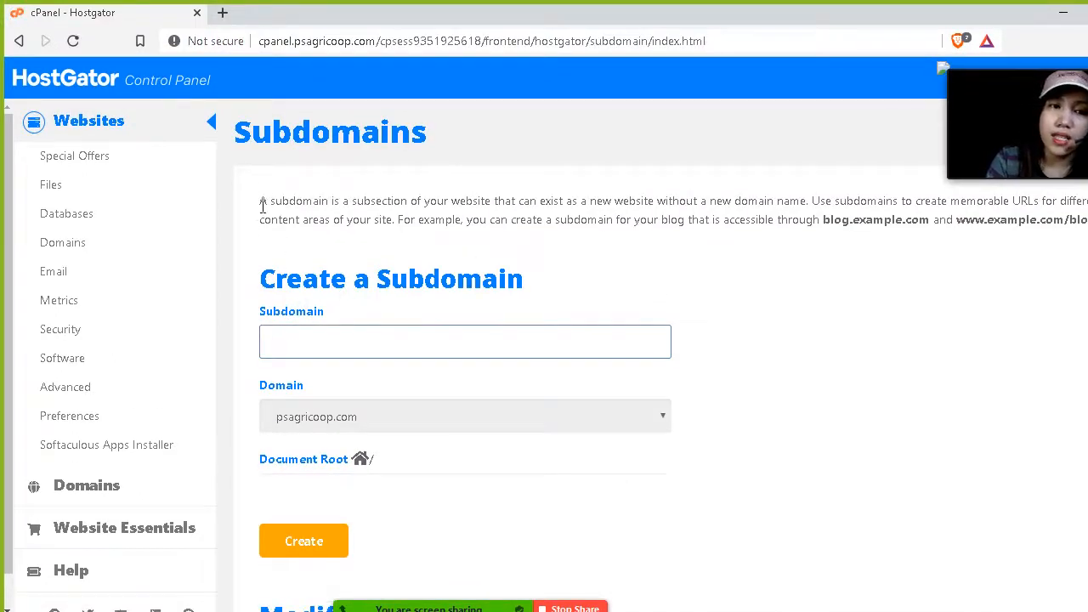
In Notepad, add a new line with an example subdomain address beginning with onlinestore on the example domain.
left_click_drag(244, 132, 451, 136)
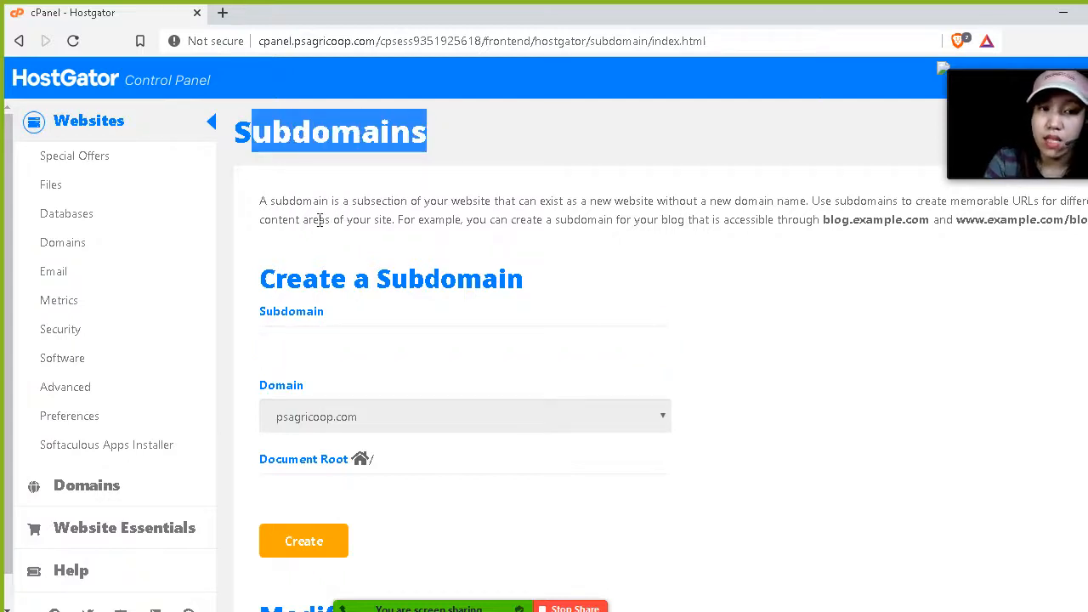
left_click_drag(944, 55, 907, 241)
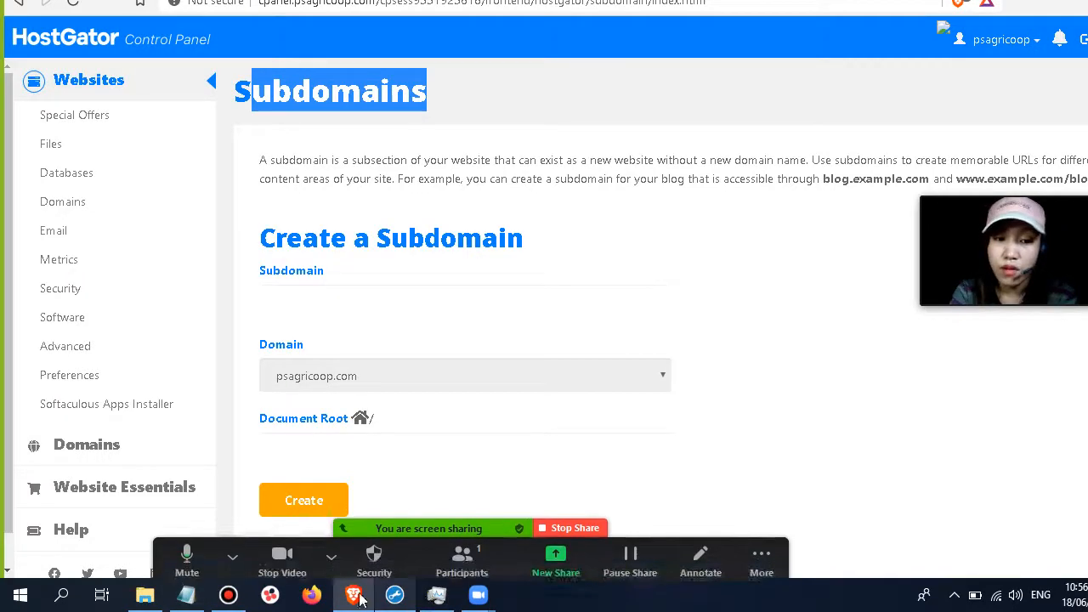
left_click(189, 595)
scroll(262, 357, "down", 5)
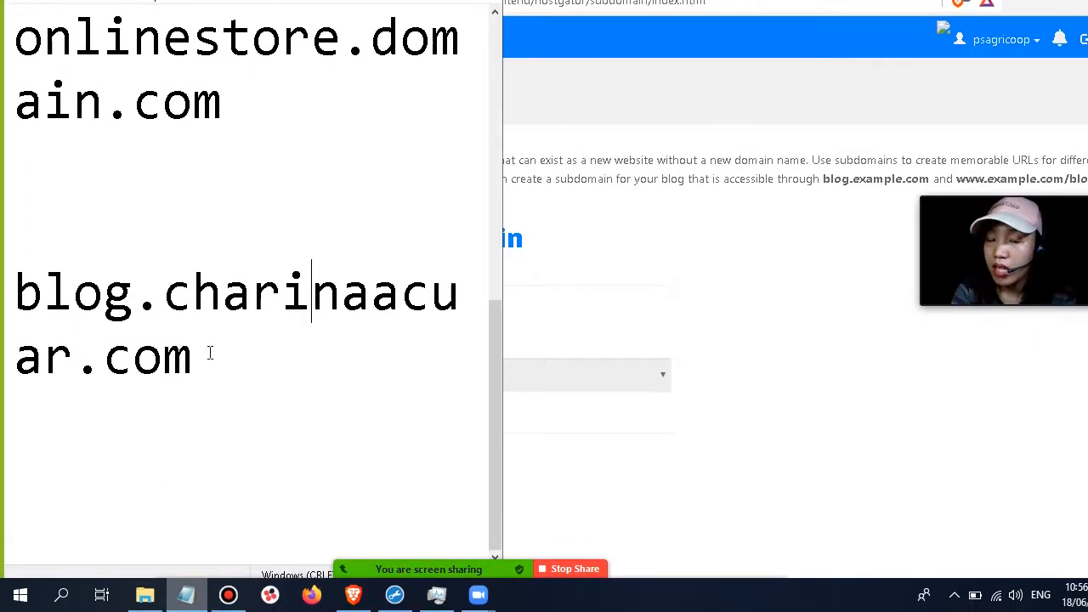
left_click_drag(155, 296, 10, 258)
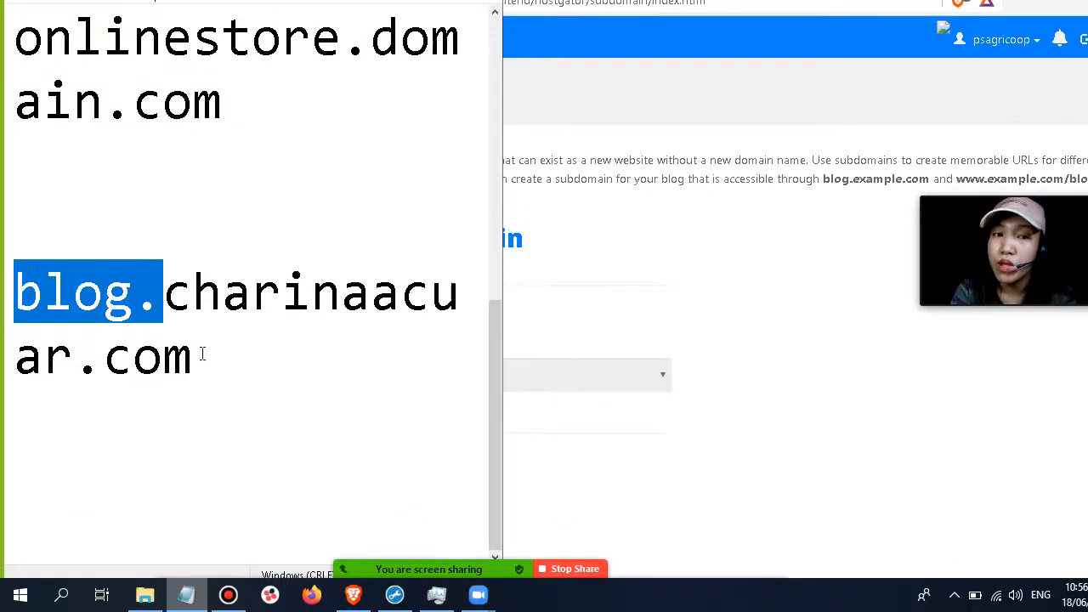
left_click(204, 396)
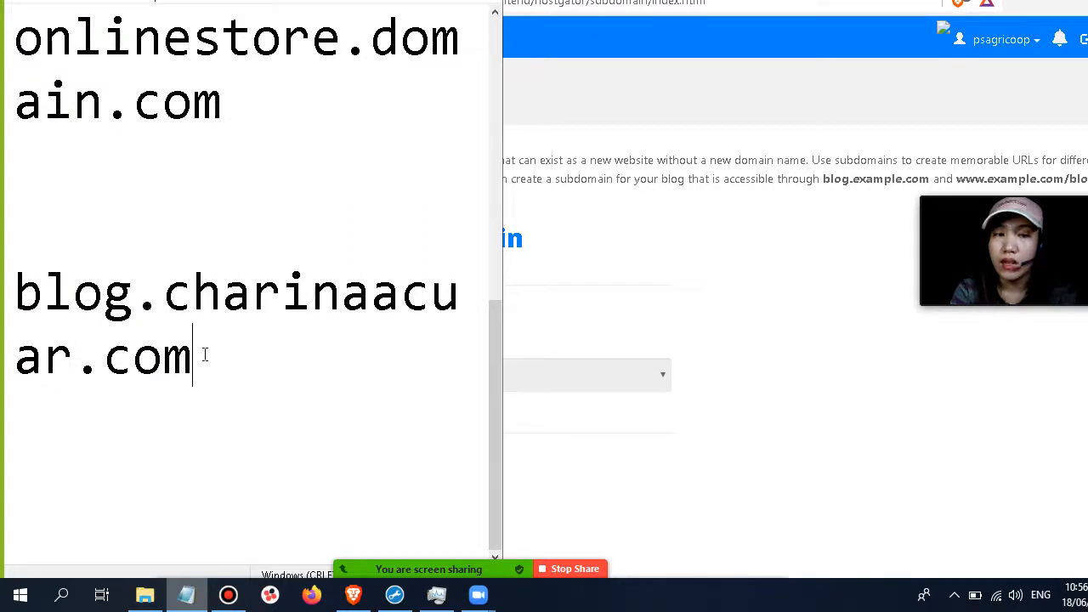
key("Return")
key("Return")
type("onlines")
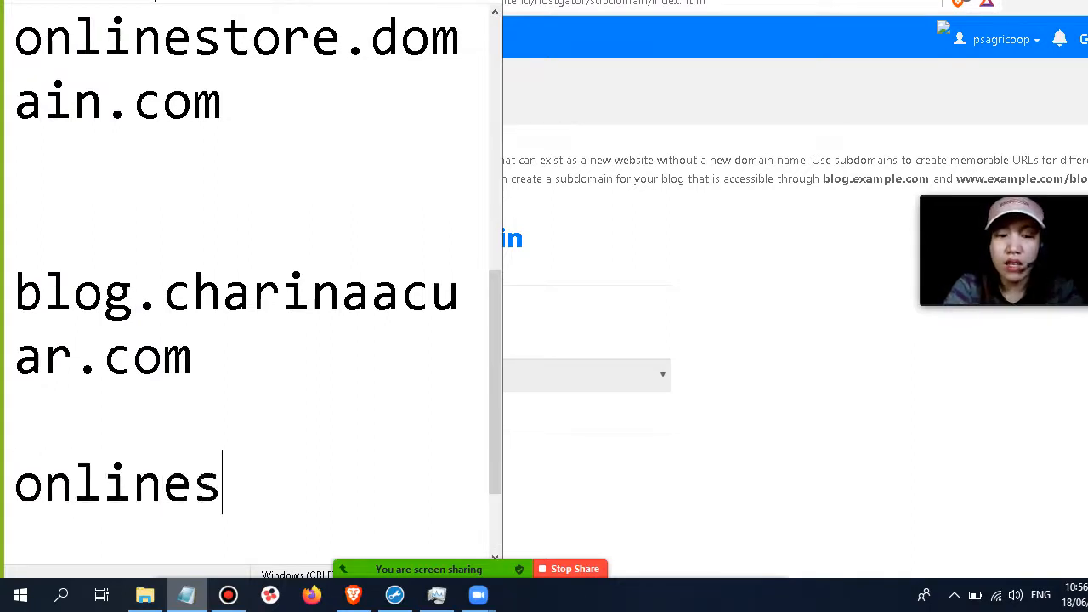
type("tore.charin")
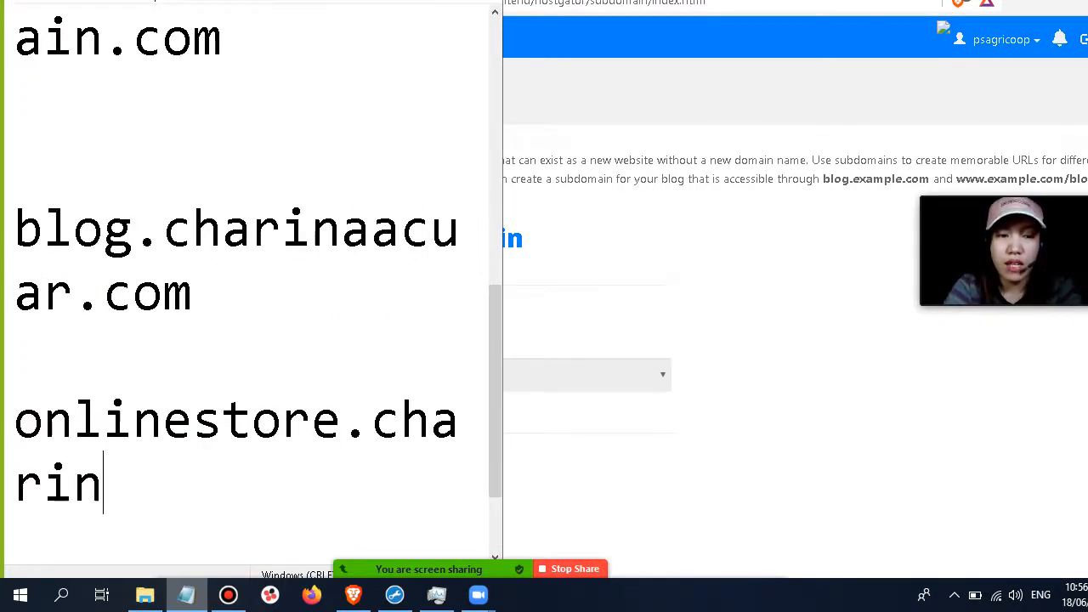
type("aacuar.com")
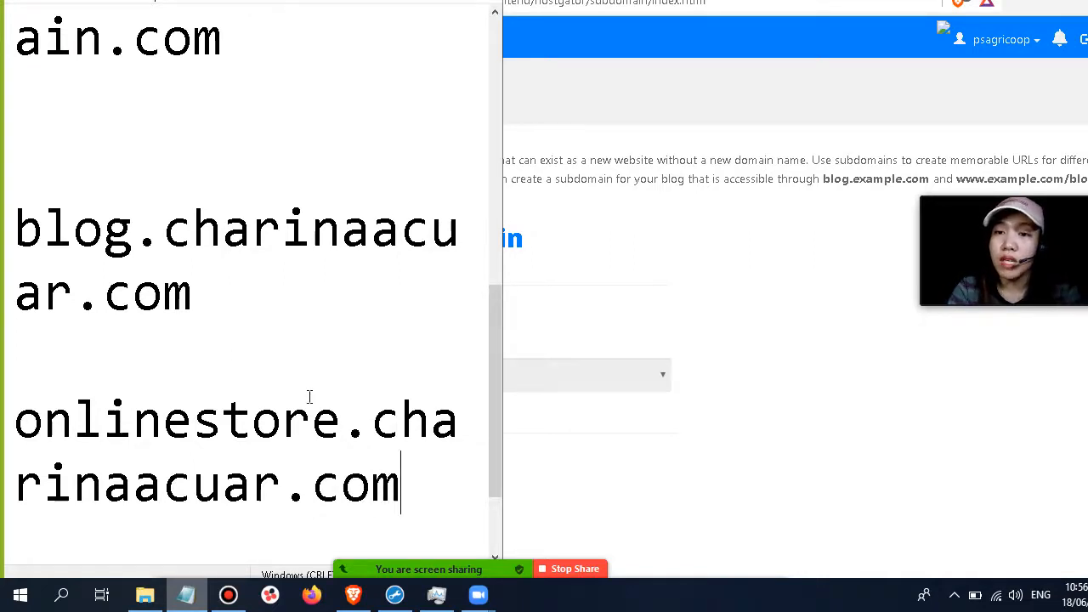
Highlight the domain parts of the two example subdomain addresses in Notepad.
left_click_drag(17, 421, 371, 418)
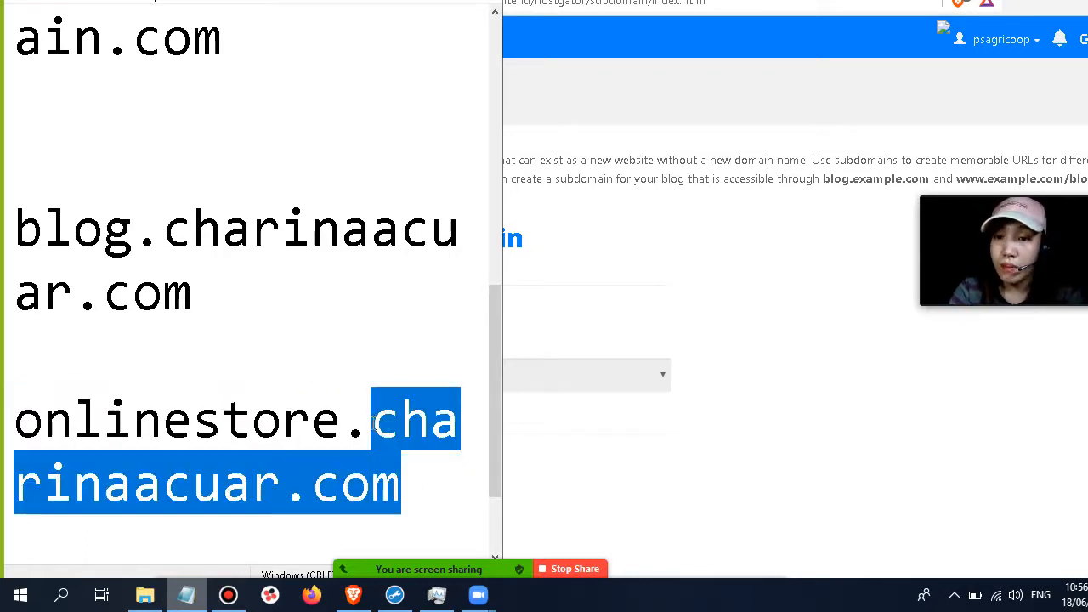
left_click(371, 419)
left_click_drag(425, 478, 14, 231)
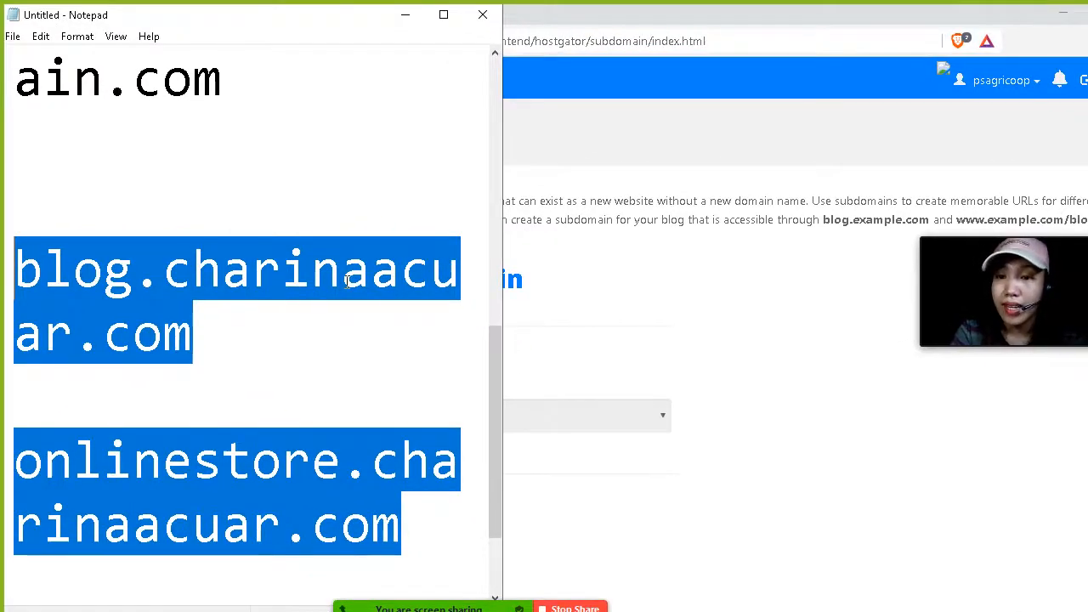
left_click(236, 296)
scroll(236, 295, "up", 3)
scroll(235, 296, "up", 1)
Back on the Subdomains page, enter blog as the new subdomain name.
left_click(612, 265)
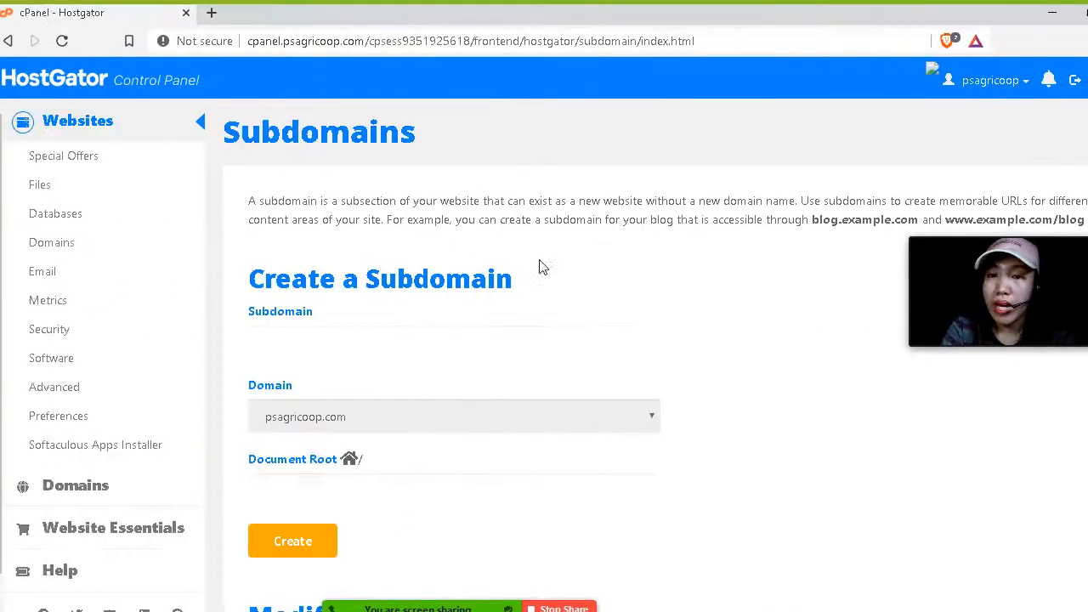
scroll(390, 264, "down", 1)
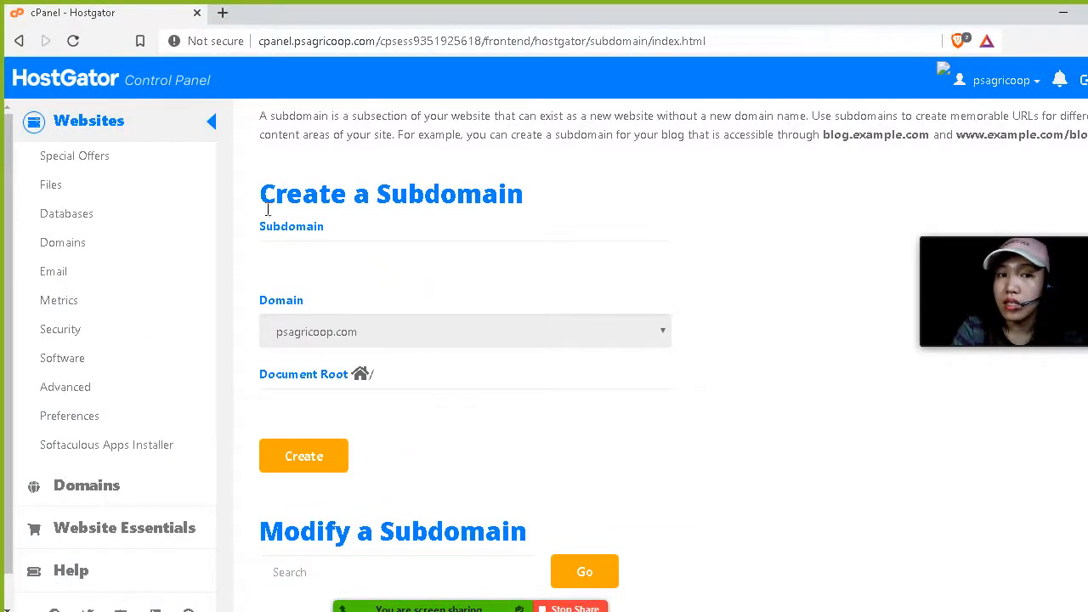
left_click_drag(261, 193, 510, 199)
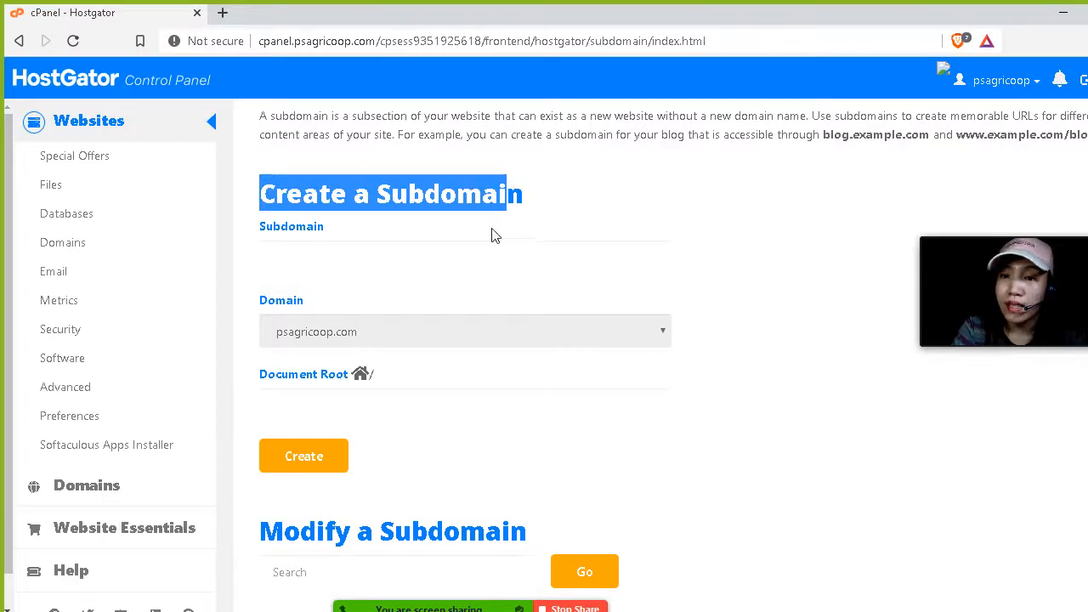
left_click(301, 257)
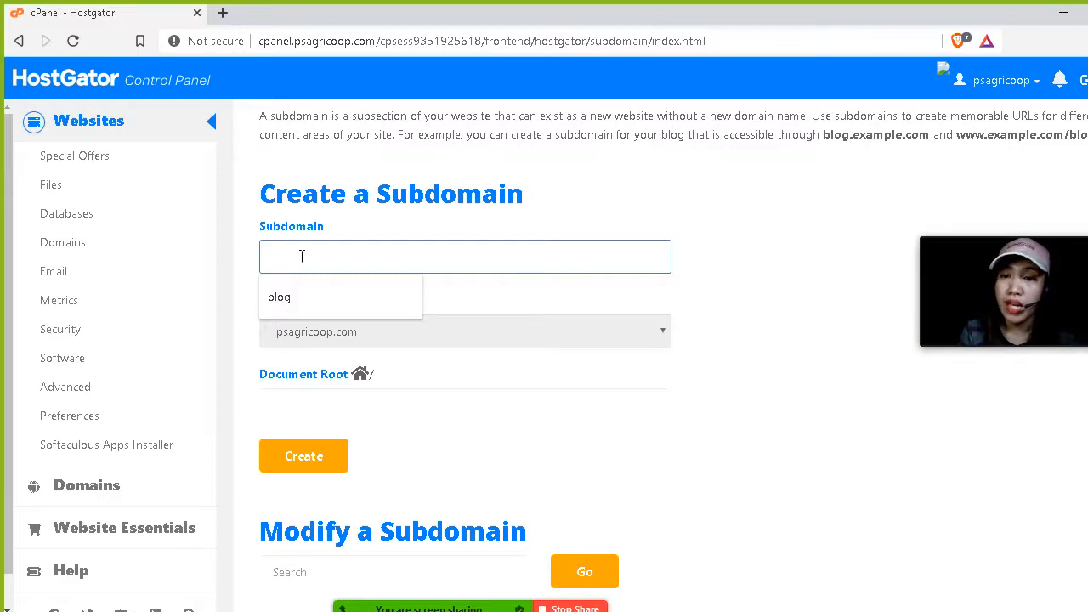
type("blog")
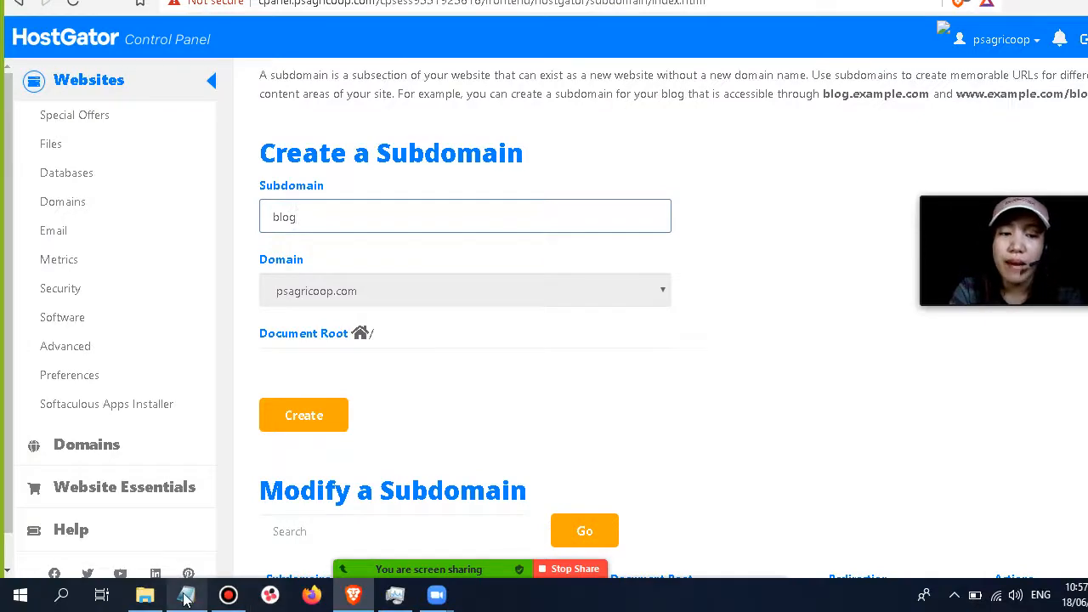
In Notepad, replace the domain in the blog example address with psagricoop.com.
left_click(186, 595)
scroll(234, 325, "down", 5)
left_click(88, 219)
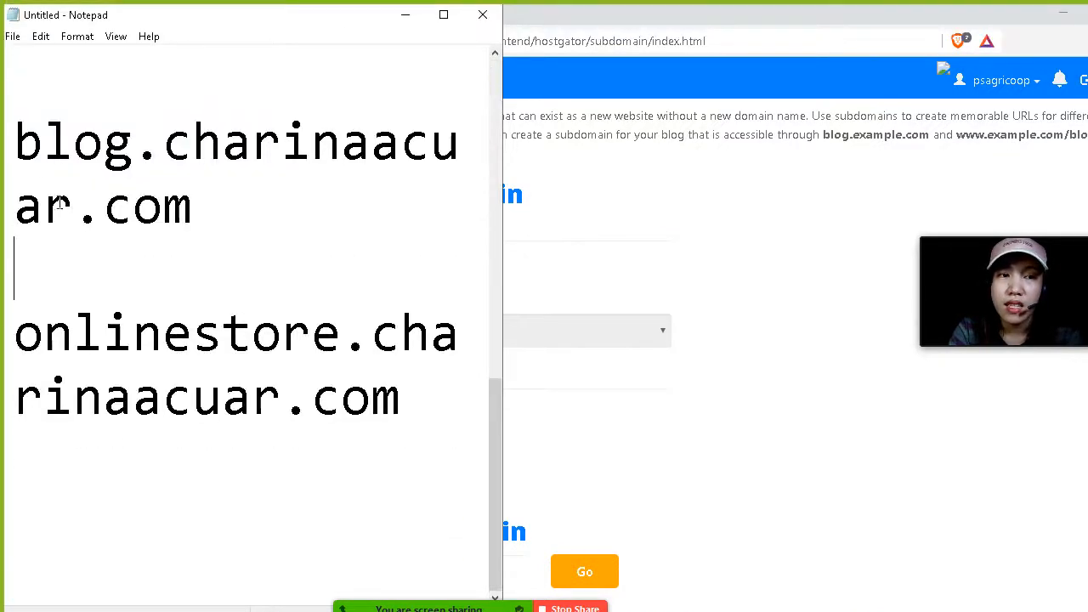
left_click_drag(17, 96, 140, 101)
left_click_drag(164, 146, 226, 226)
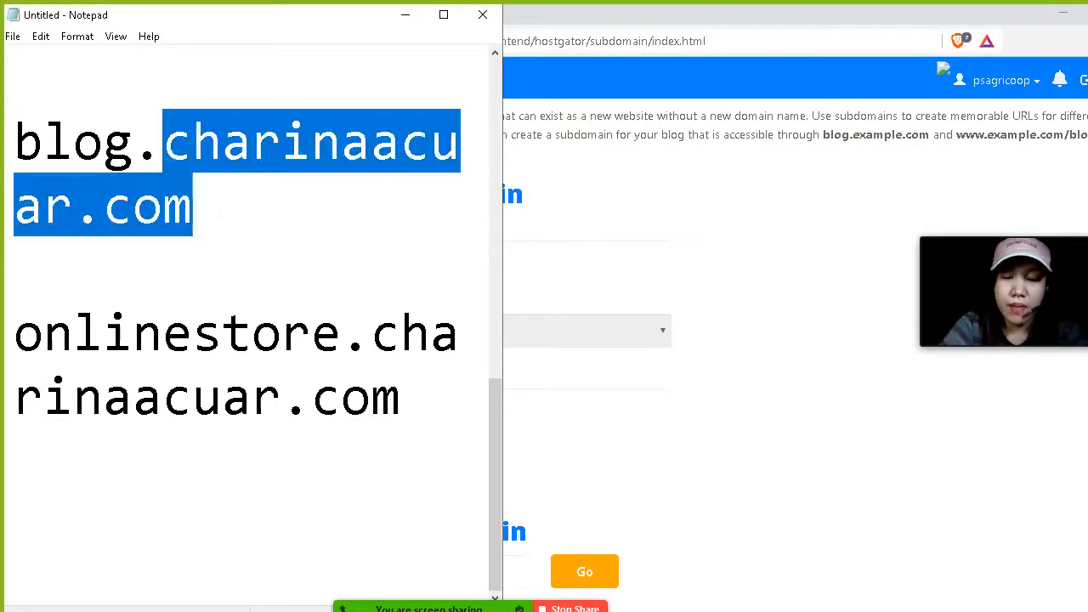
type("psagricoop.com")
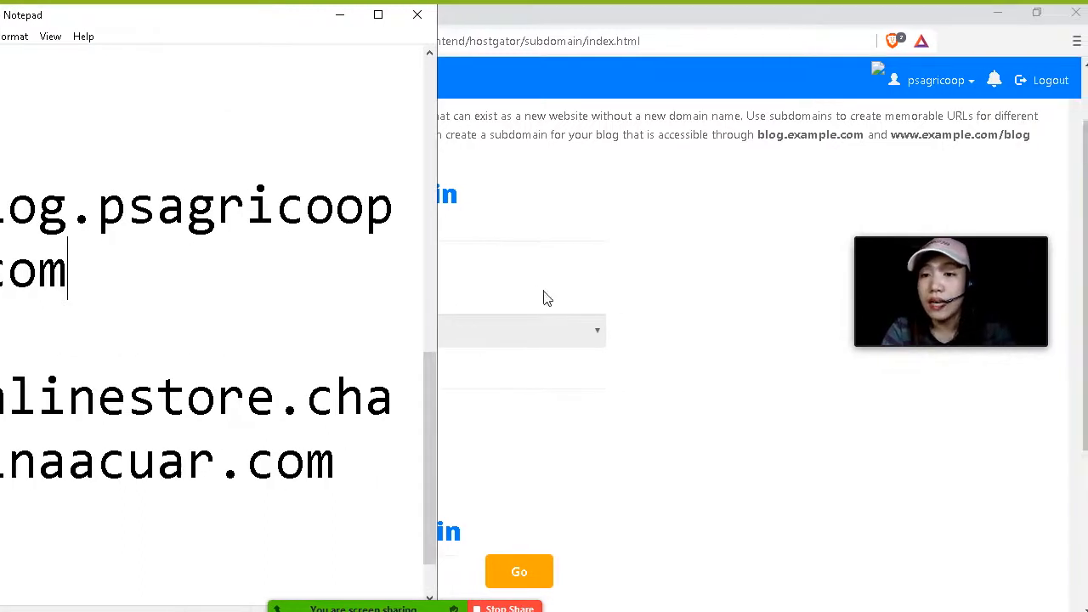
Create the blog subdomain on psagricoop.com with document root blog.psagricoop.com.
left_click(709, 253)
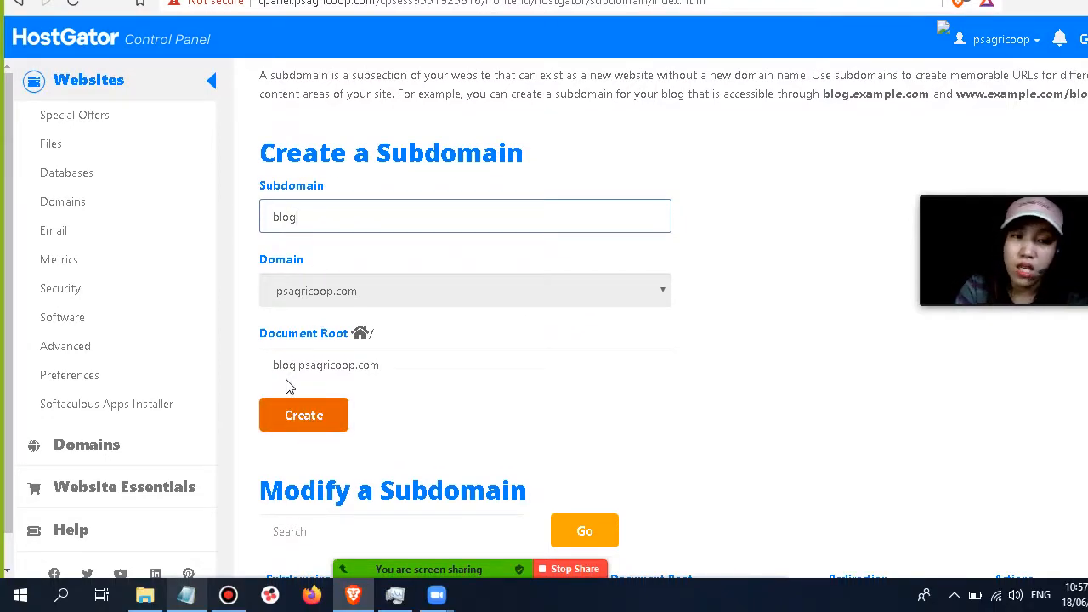
left_click(391, 365)
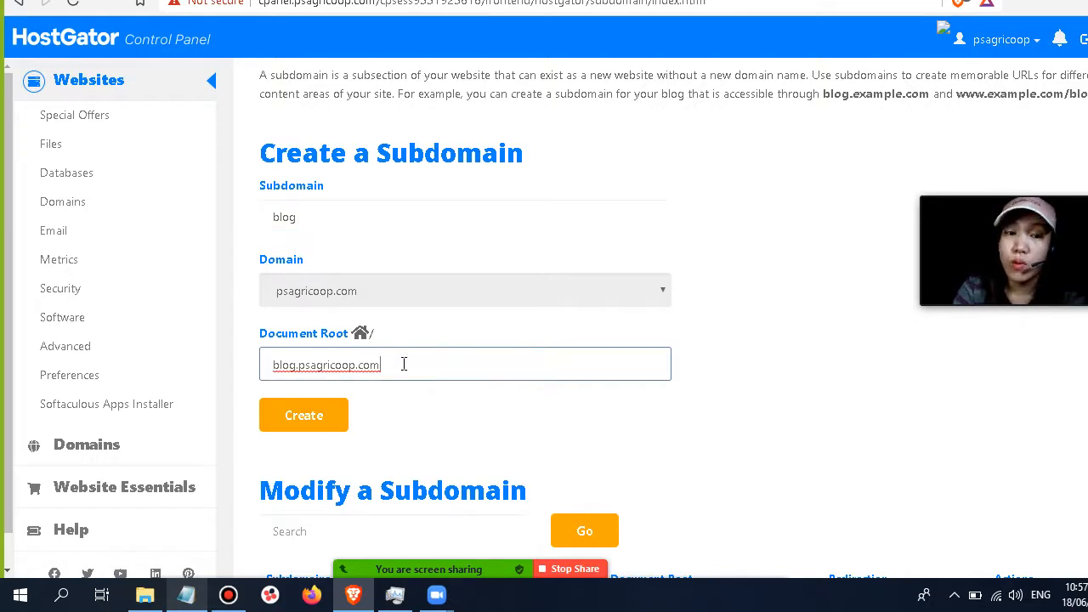
left_click_drag(391, 367, 261, 364)
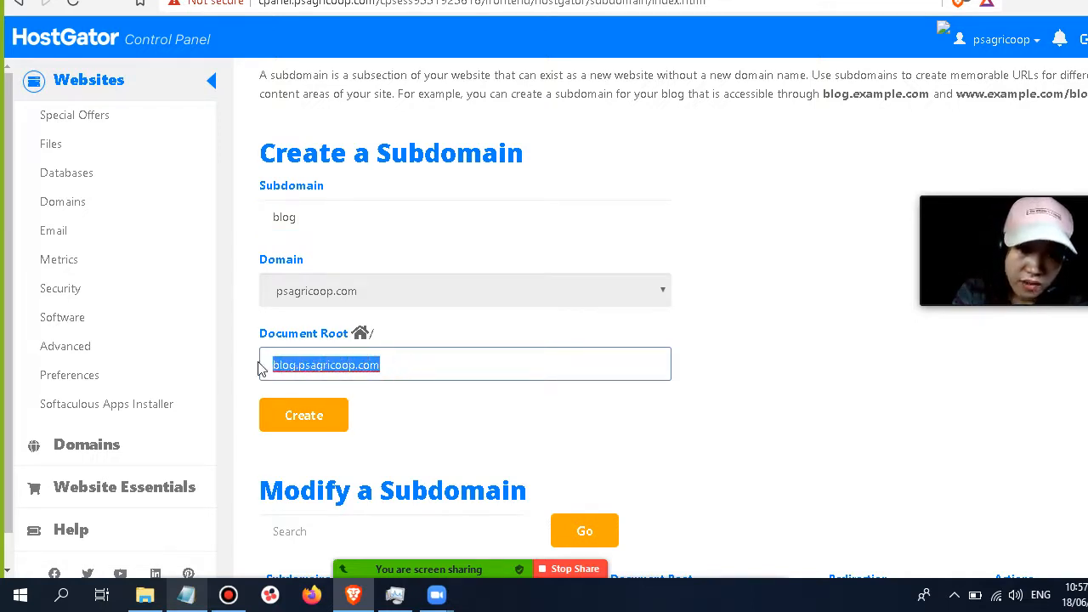
left_click(391, 365)
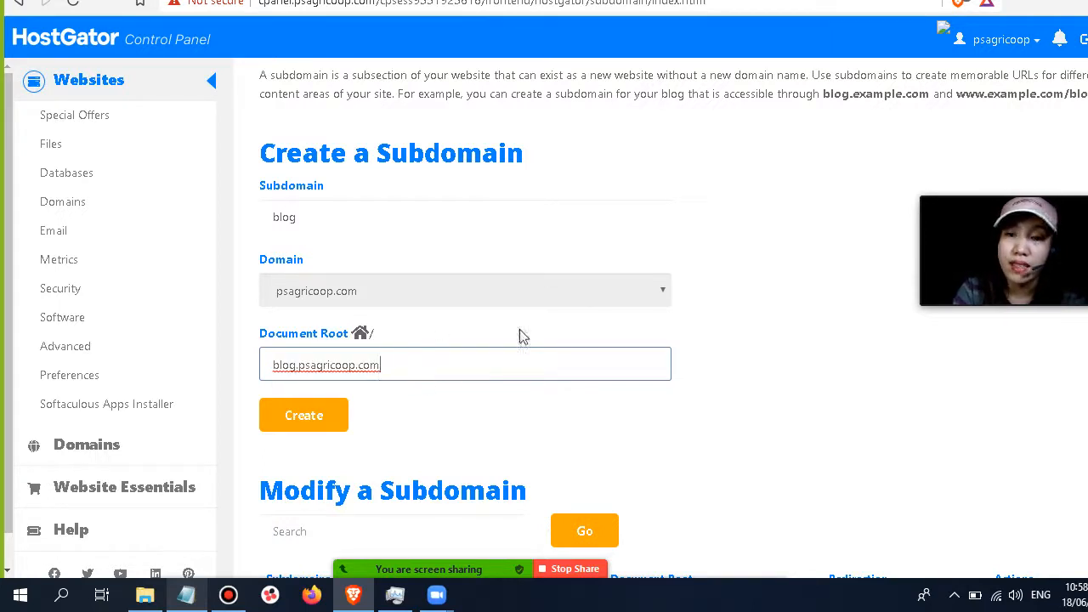
scroll(510, 361, "down", 1)
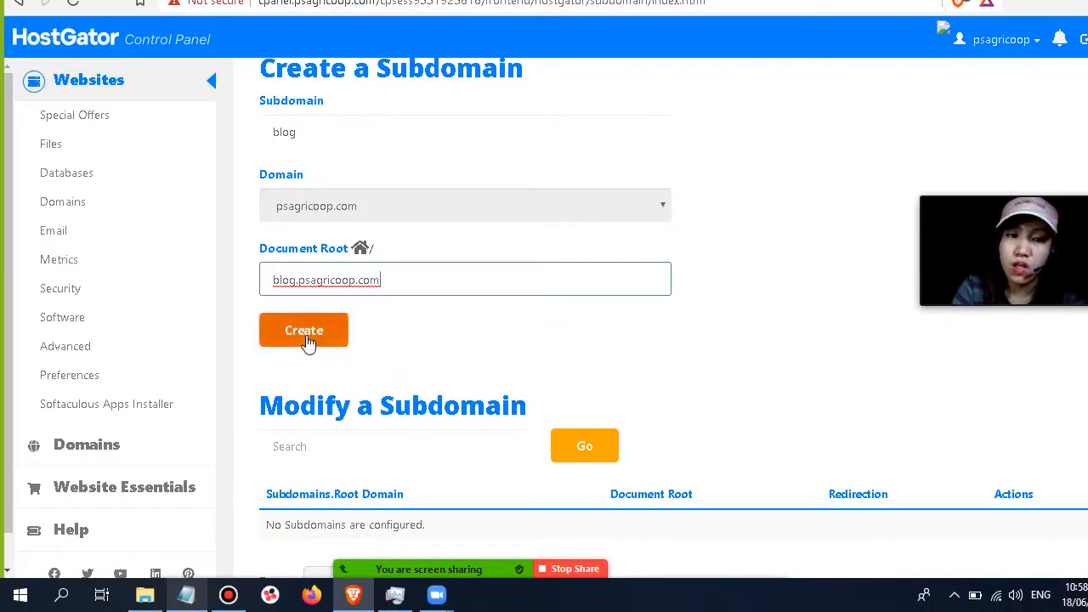
left_click(308, 341)
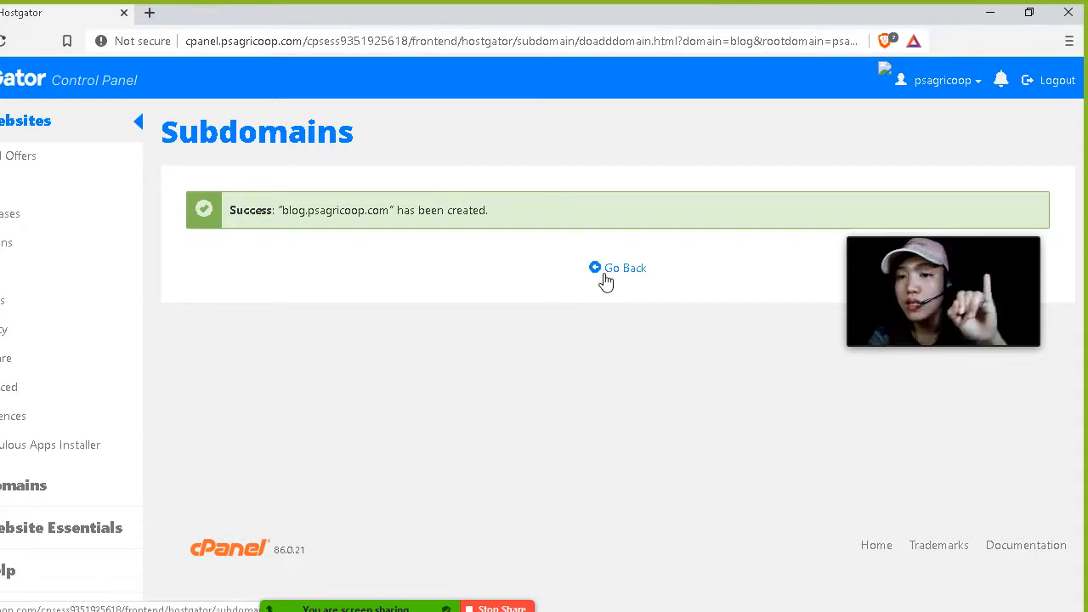
Return to the control panel home and open Softaculous Apps Installer through the function search for soft.
left_click(605, 280)
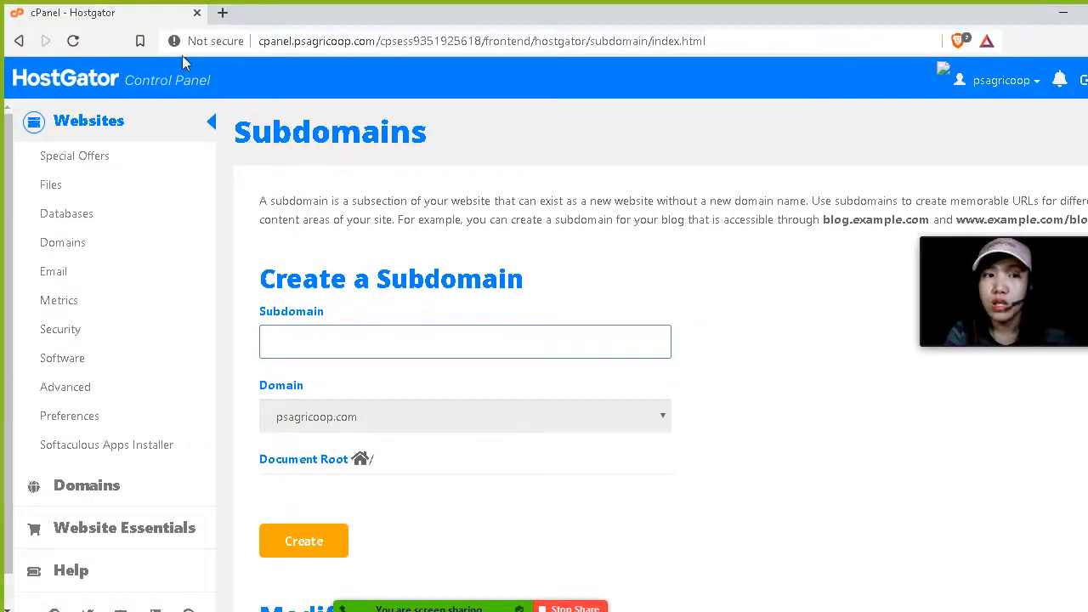
left_click(176, 82)
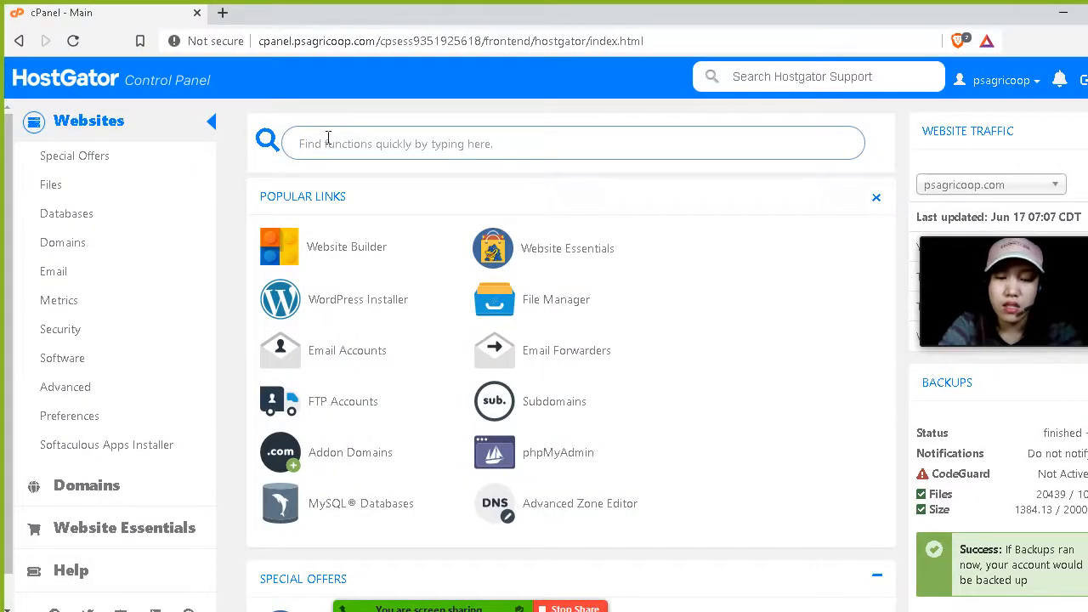
type("soft")
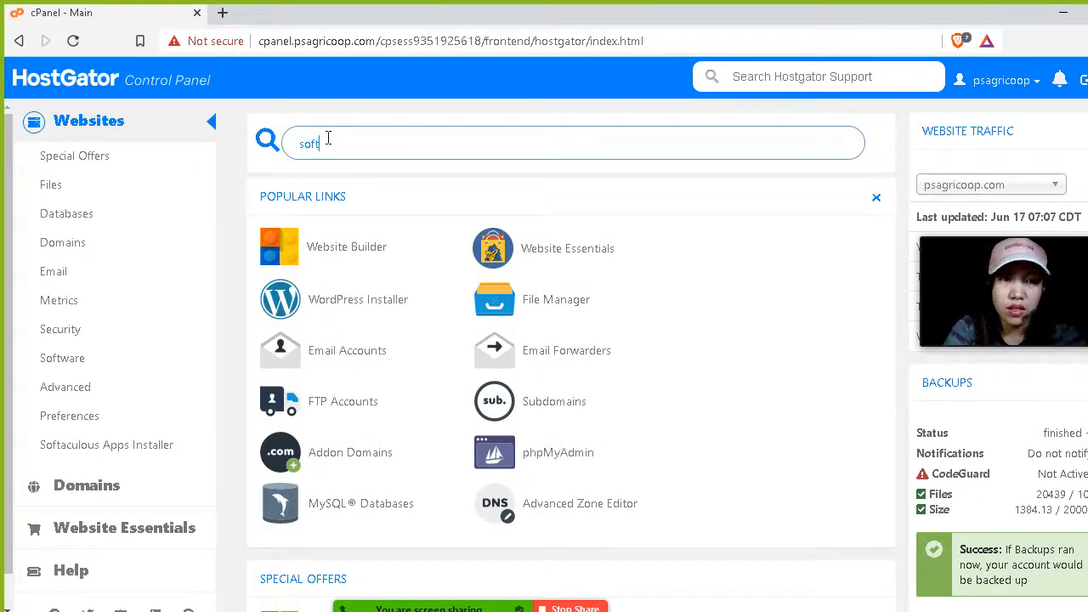
scroll(345, 172, "down", 6)
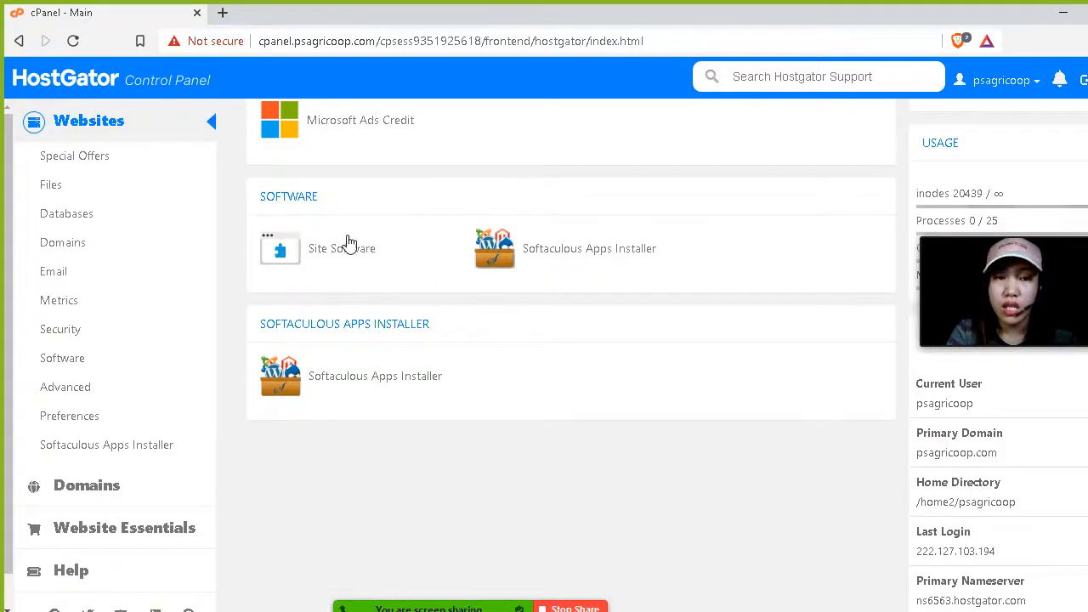
left_click(546, 256)
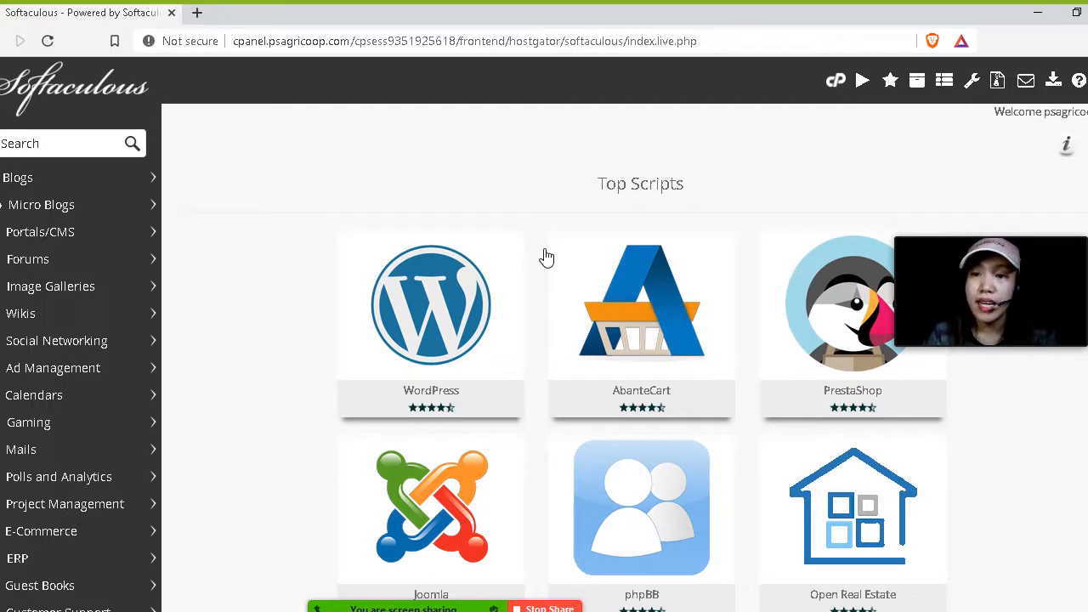
Browse the Top Scripts list and open the WordPress installer.
scroll(547, 257, "down", 4)
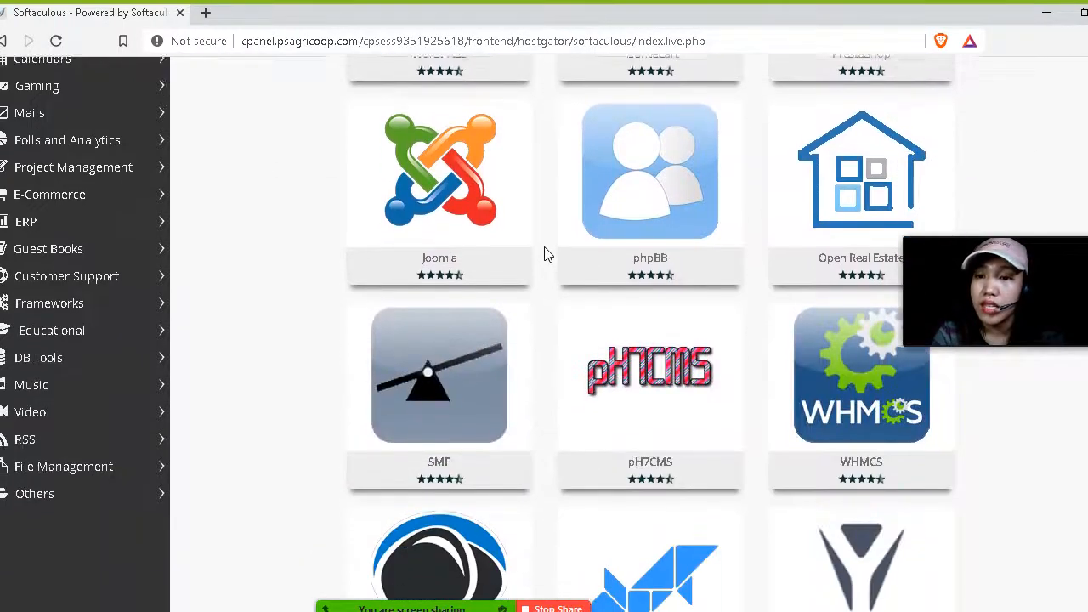
mouse_move(537, 219)
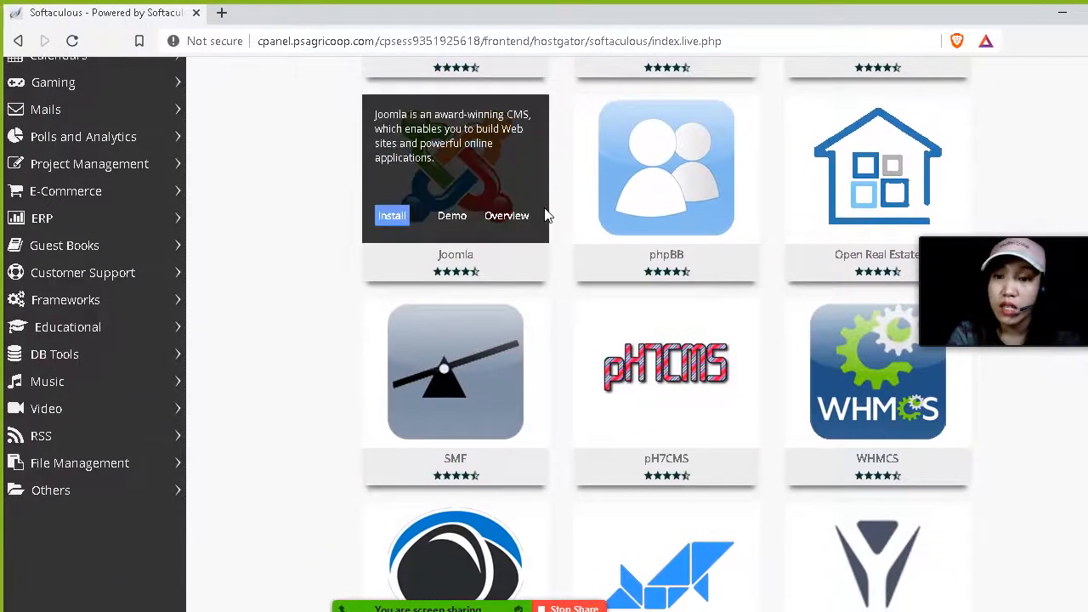
scroll(547, 213, "up", 2)
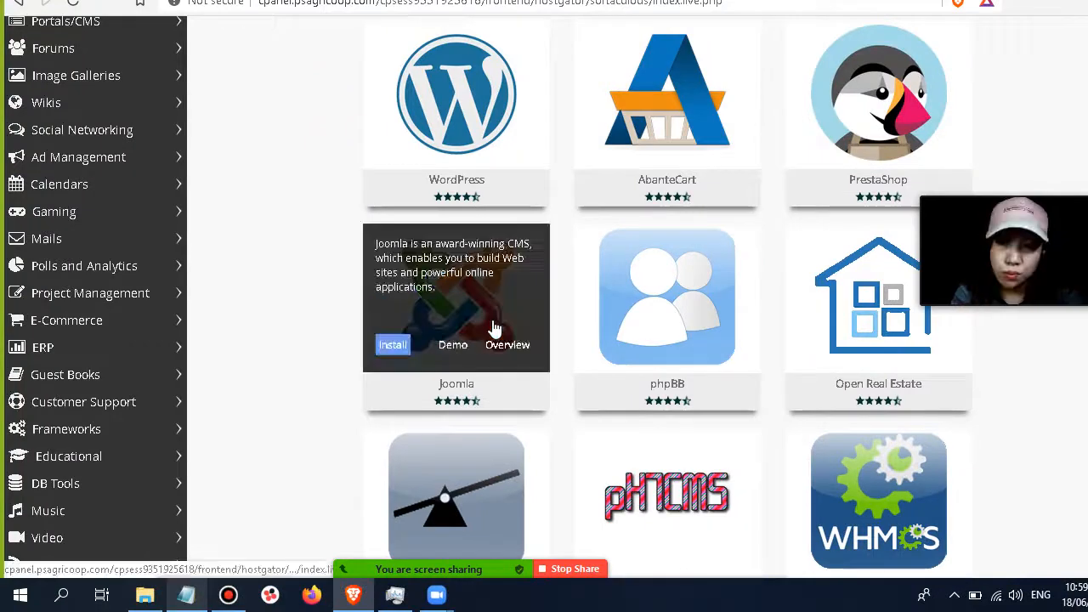
scroll(731, 262, "down", 4)
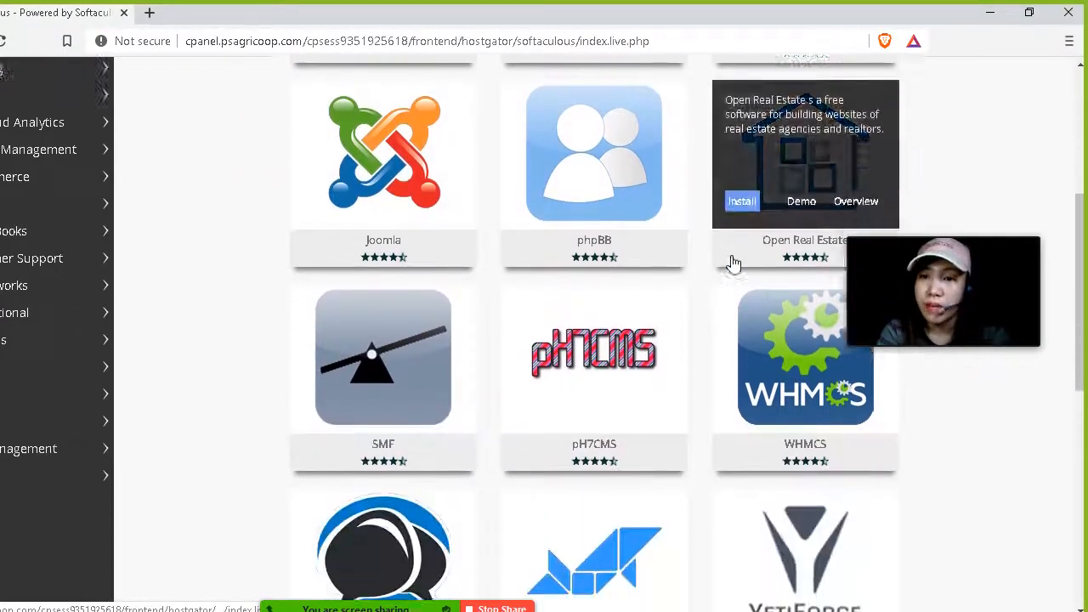
scroll(734, 265, "down", 3)
scroll(734, 264, "up", 7)
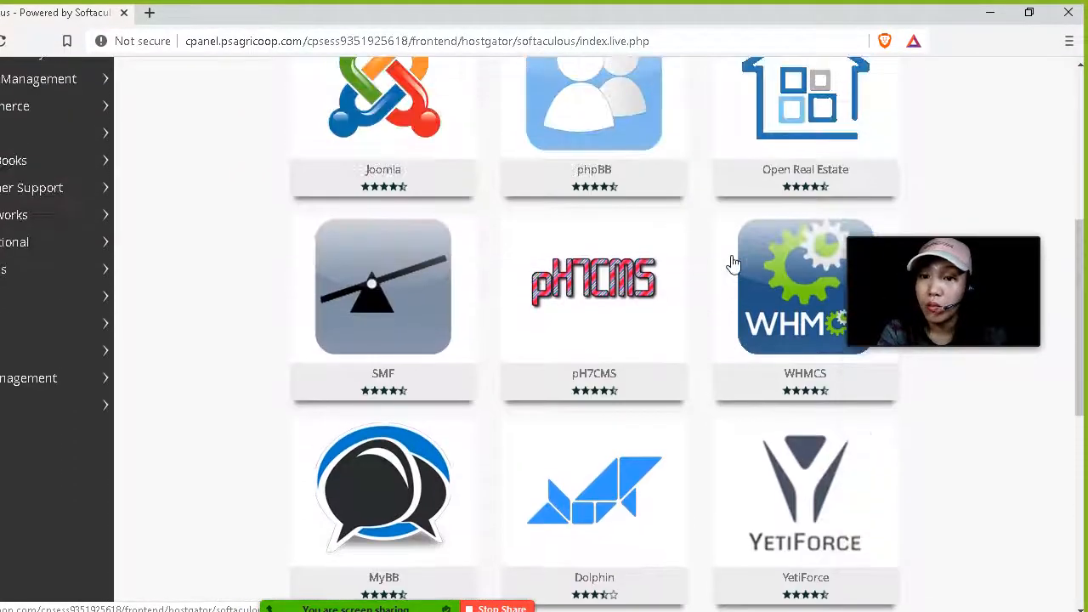
mouse_move(443, 176)
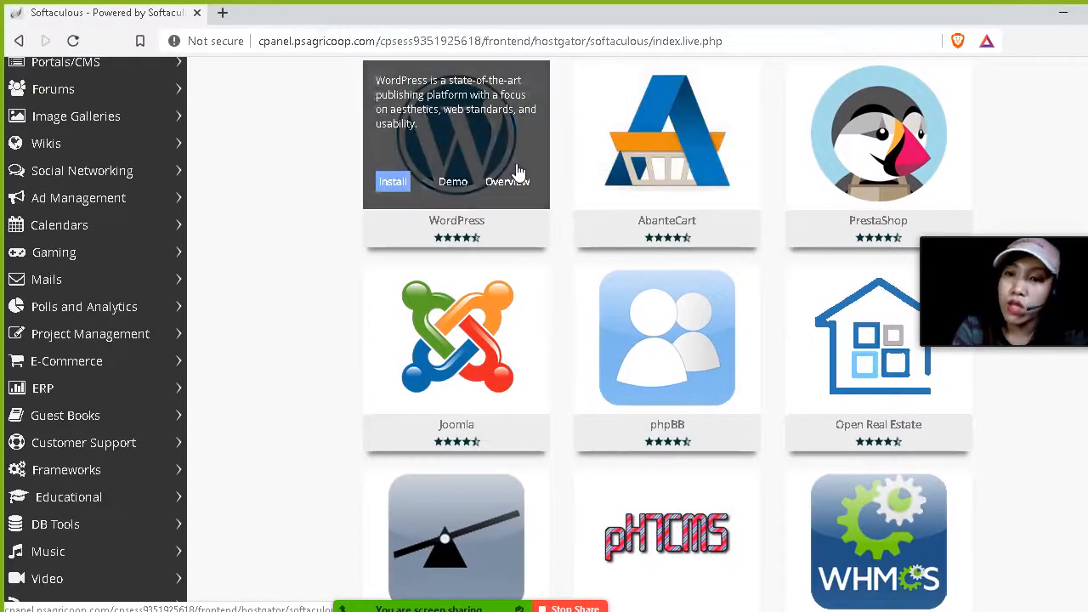
scroll(446, 172, "up", 1)
scroll(518, 173, "up", 1)
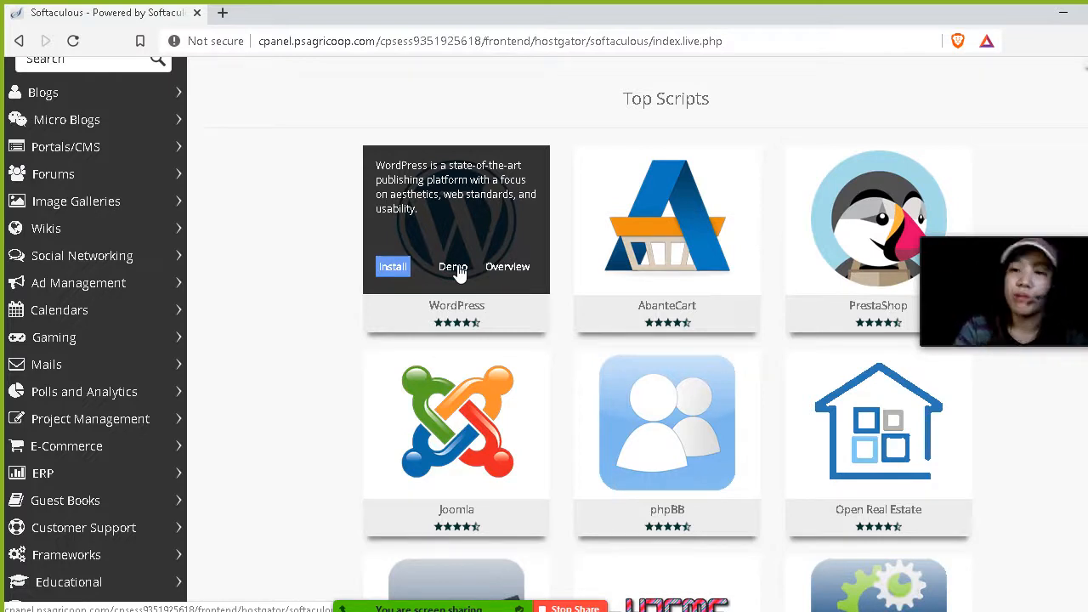
left_click(393, 269)
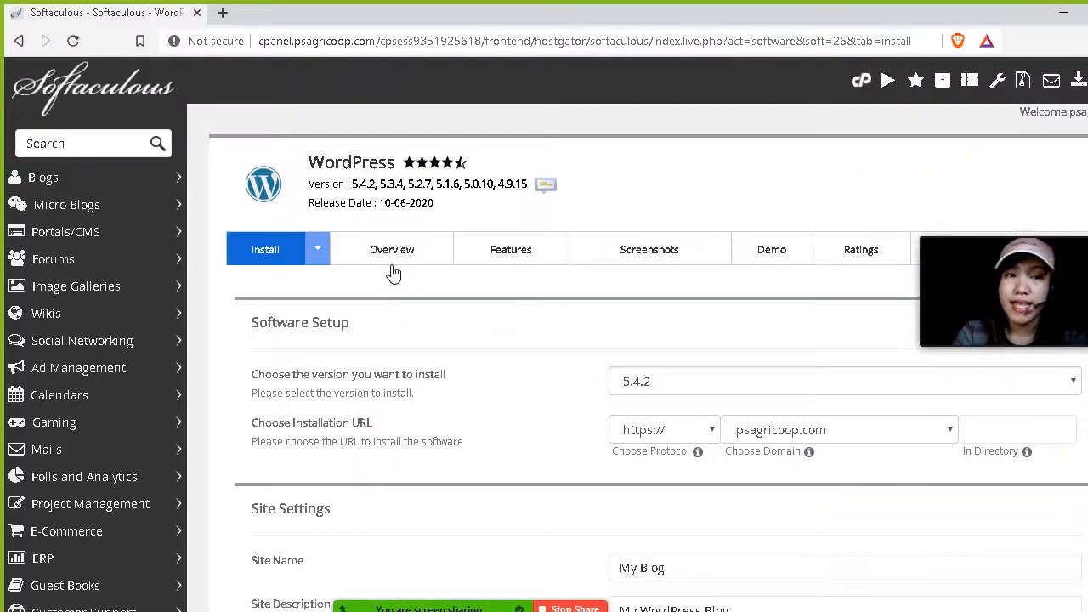
Review the Software Setup section and the available WordPress versions, keeping 5.4.2.
scroll(340, 245, "down", 1)
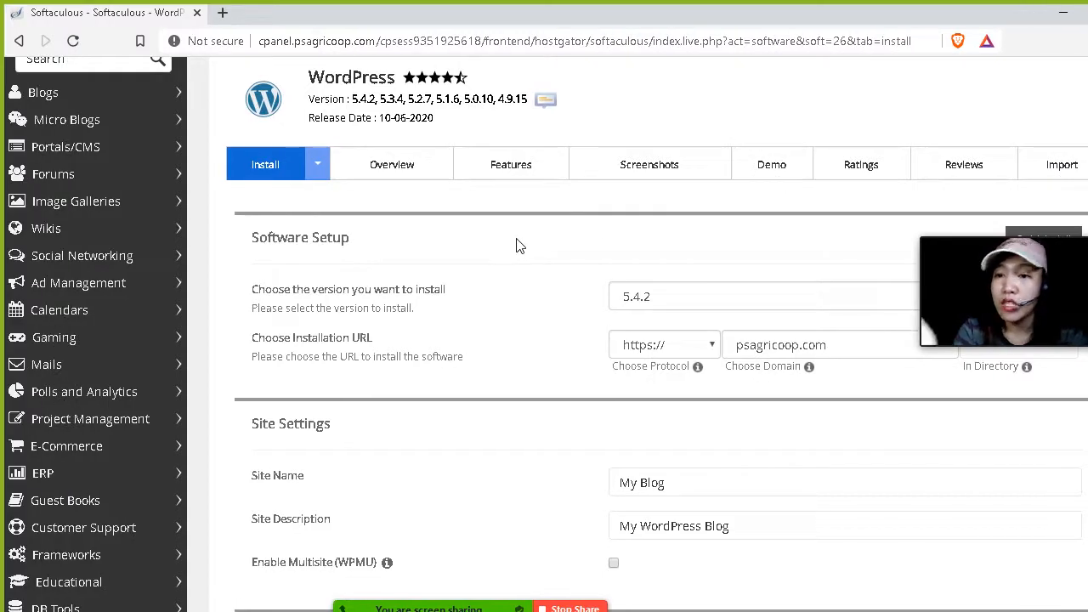
scroll(518, 252, "down", 1)
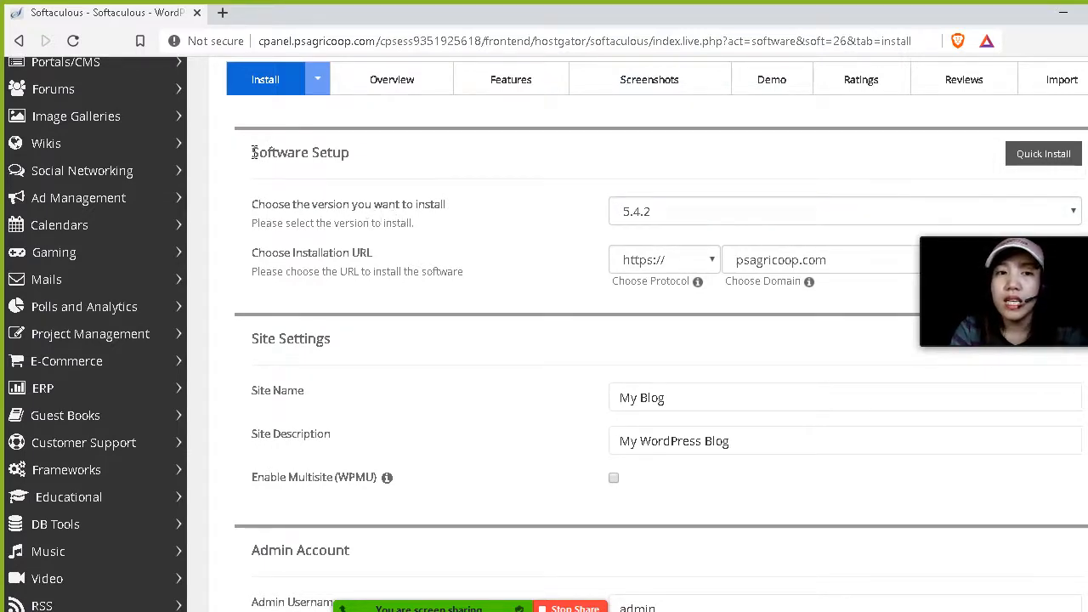
left_click_drag(253, 151, 377, 151)
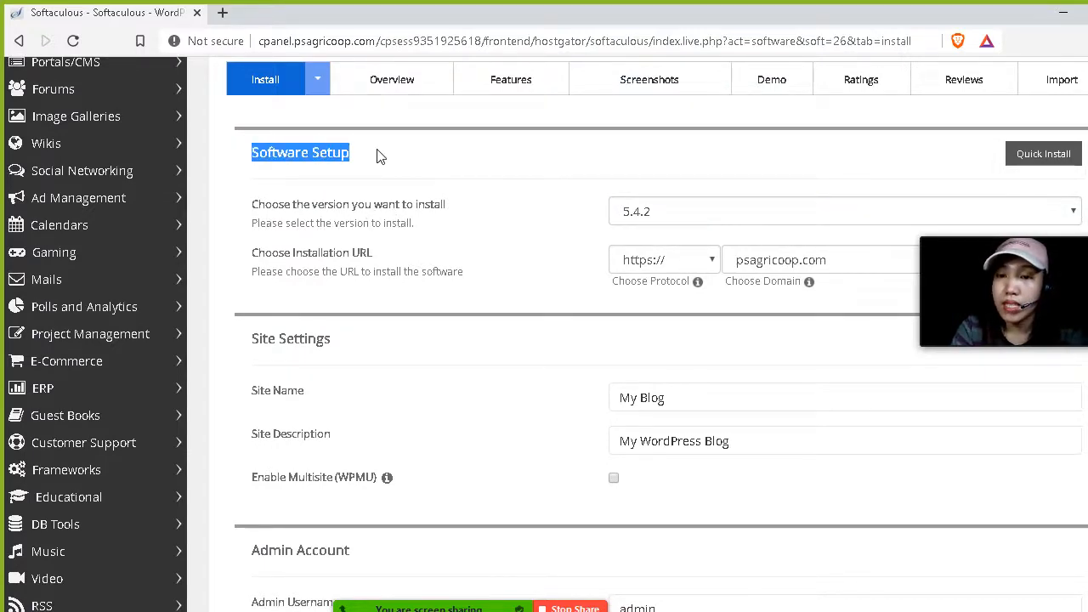
scroll(380, 155, "down", 1)
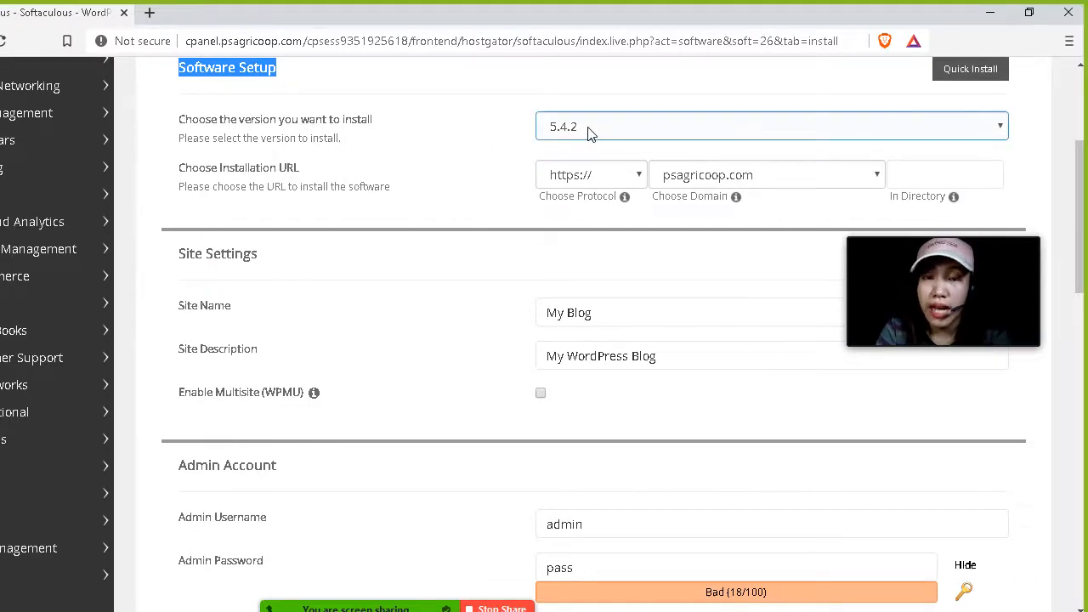
left_click(588, 128)
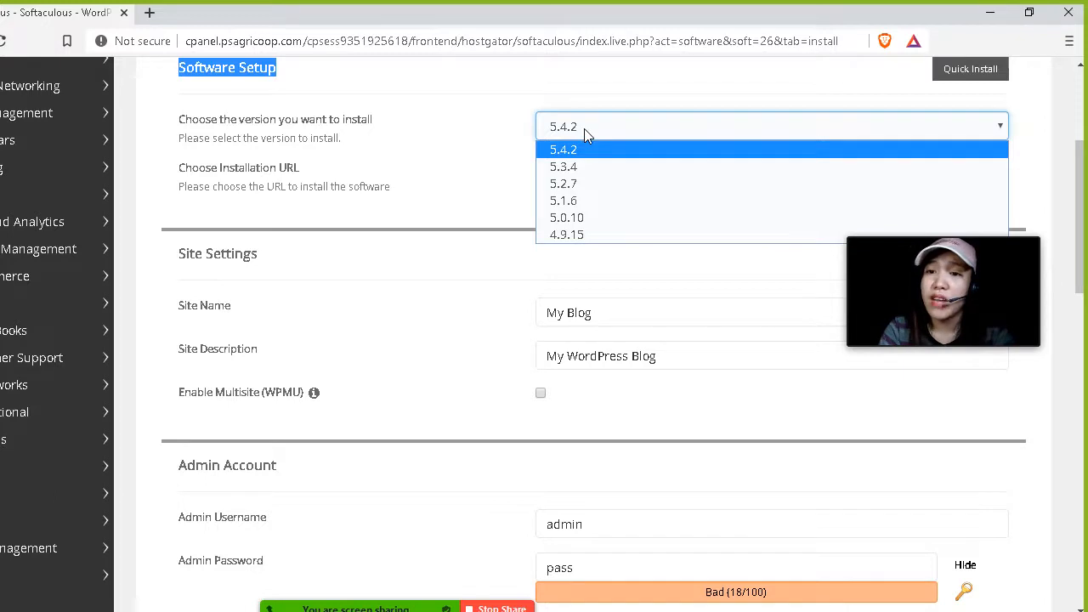
left_click(584, 128)
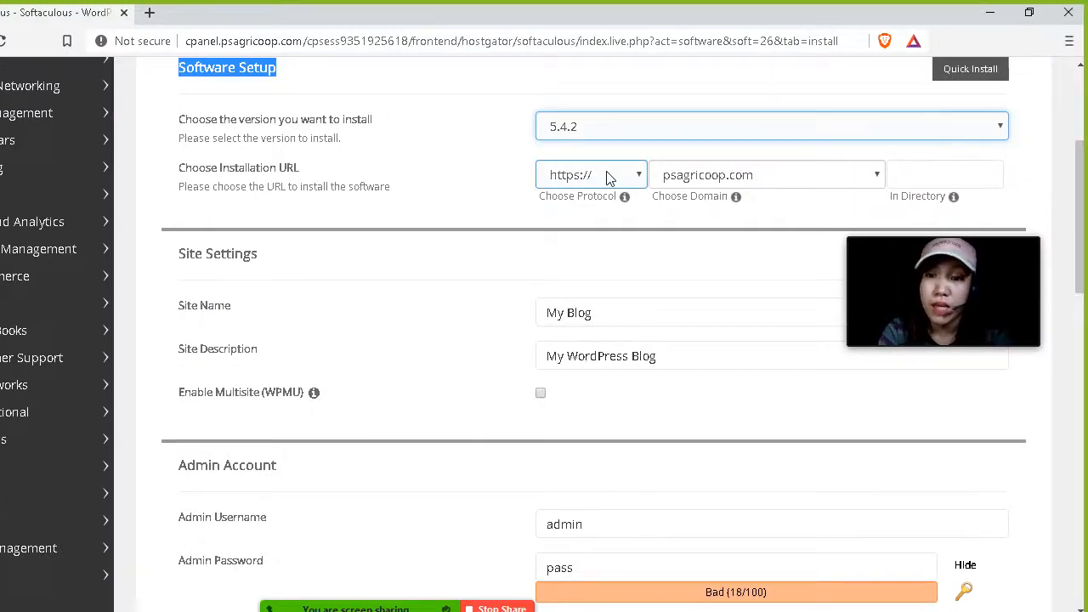
left_click(609, 177)
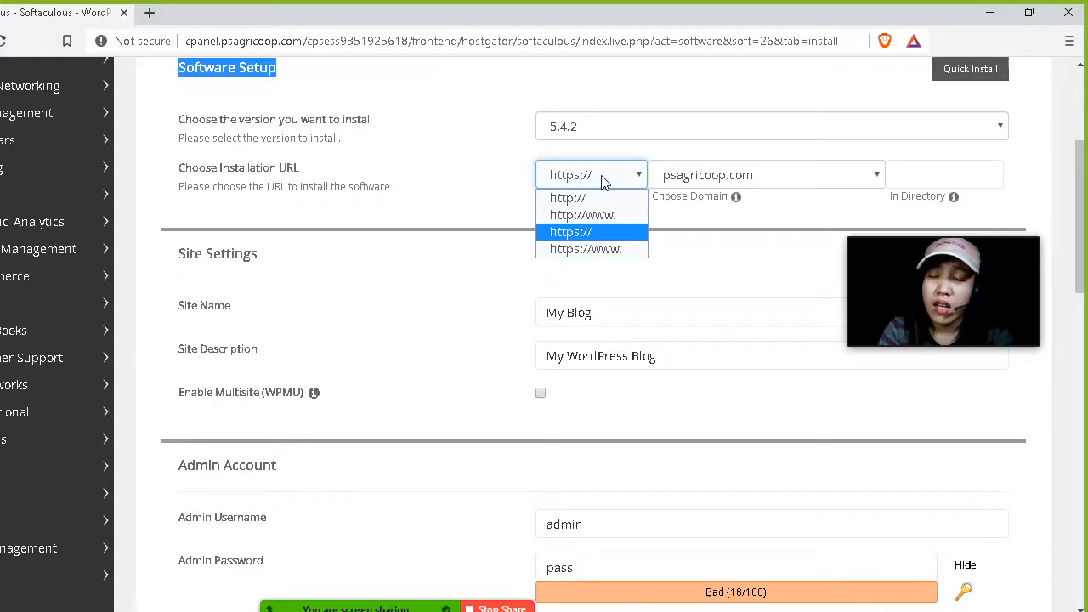
left_click(568, 237)
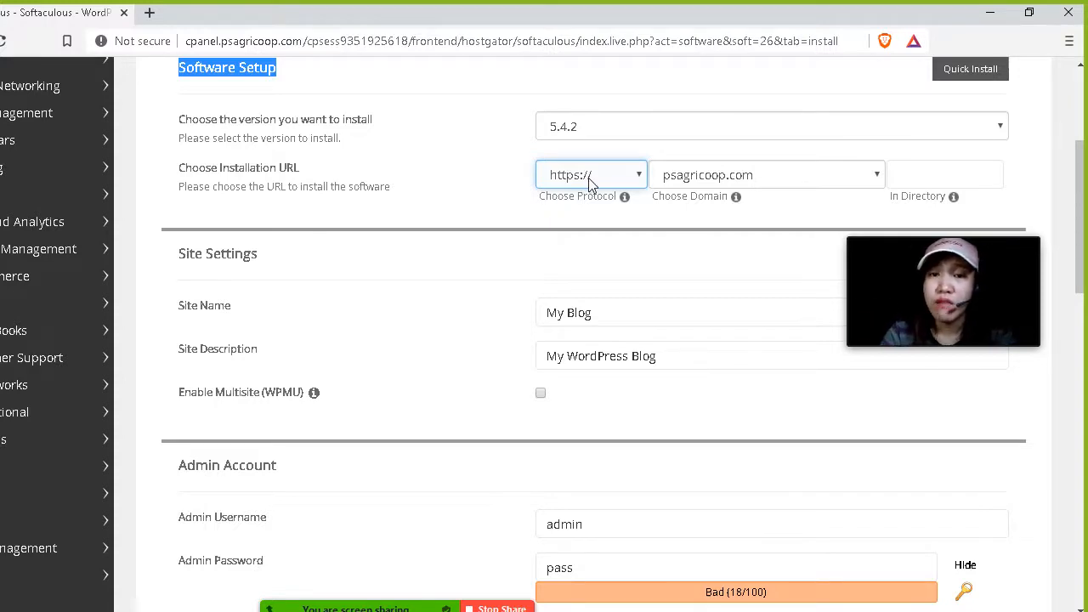
left_click(590, 178)
left_click(568, 201)
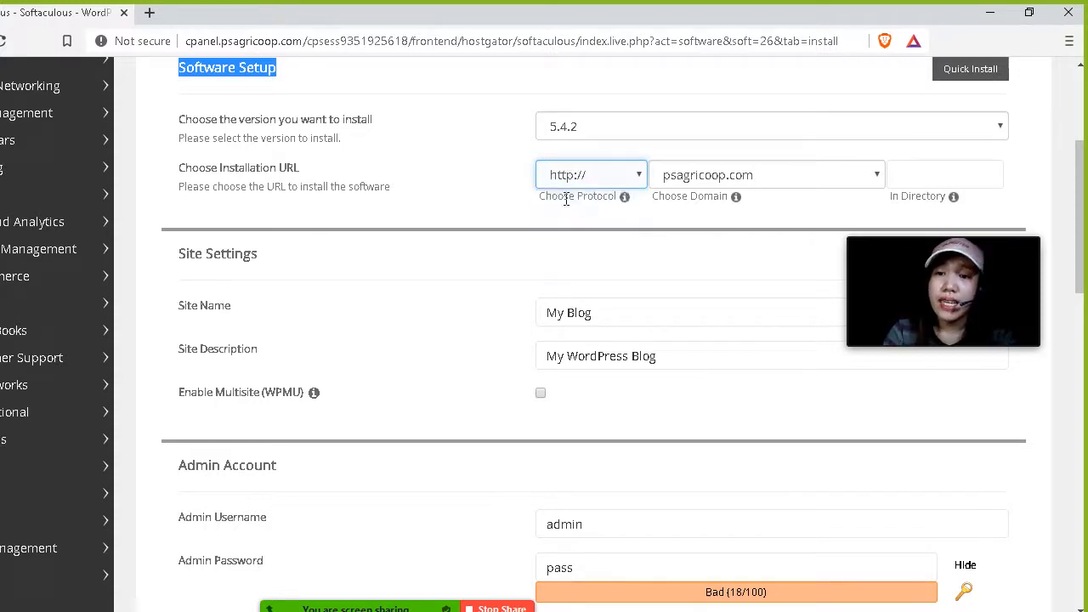
left_click(578, 175)
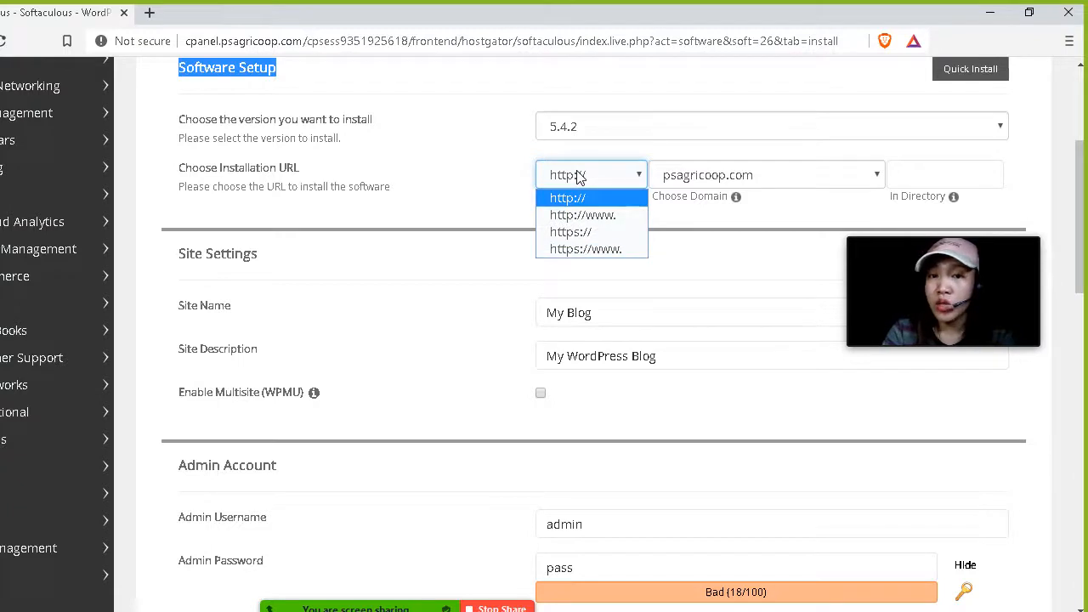
left_click(577, 233)
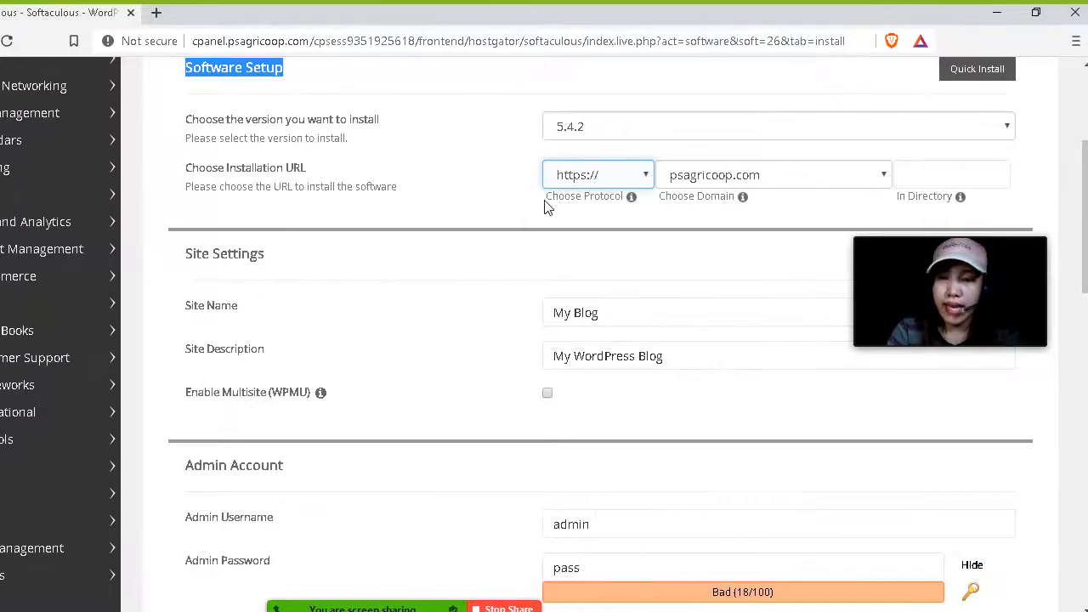
Choose blog.psagricoop.com as the installation domain and leave the In Directory field empty.
left_click(694, 177)
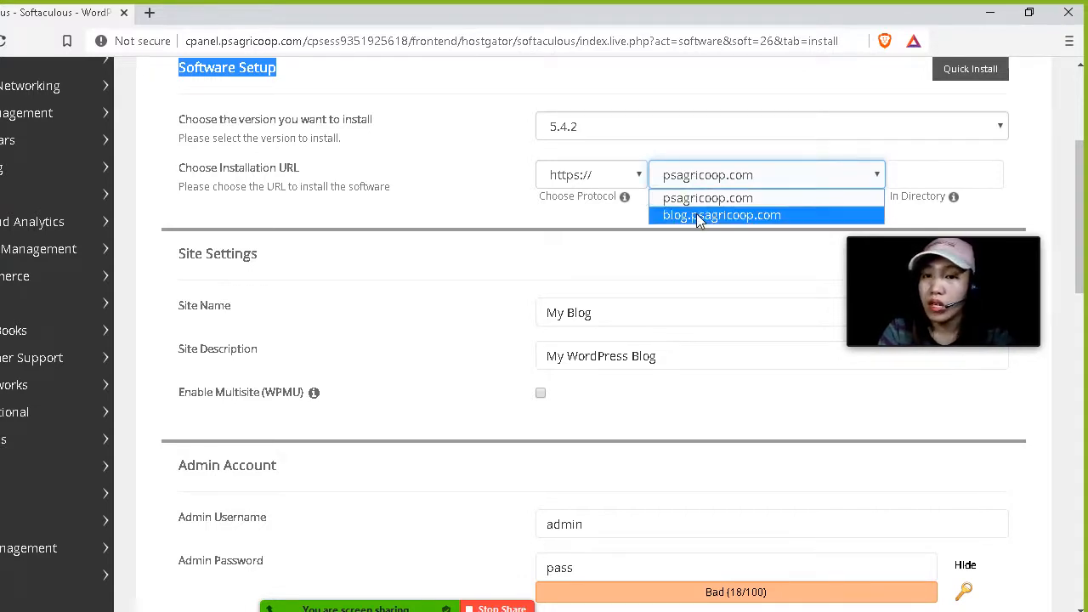
left_click(697, 216)
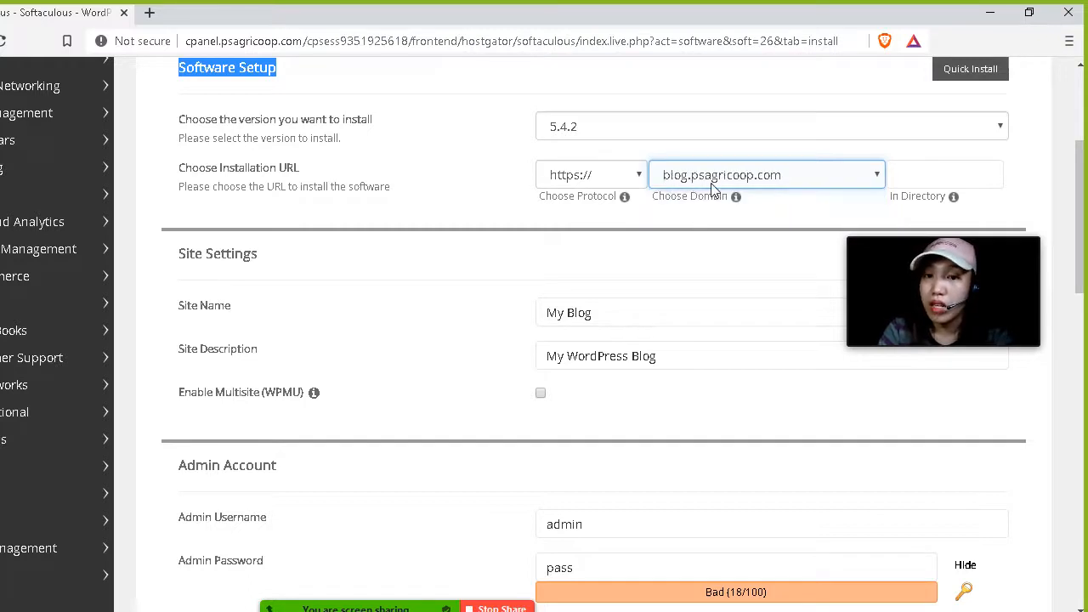
left_click(907, 176)
left_click(927, 171)
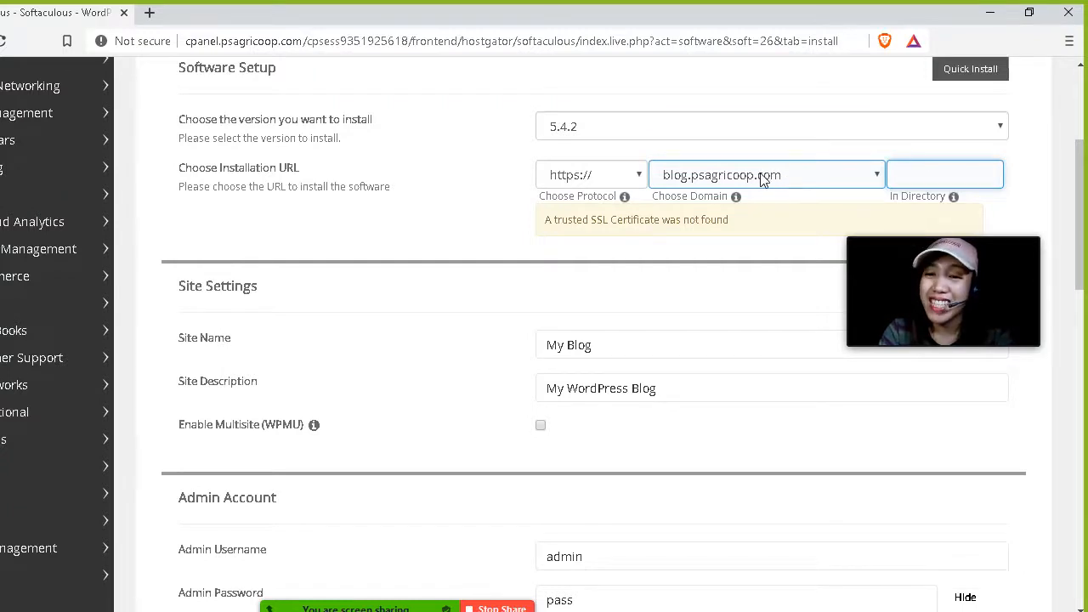
left_click(728, 176)
left_click(713, 178)
left_click(925, 174)
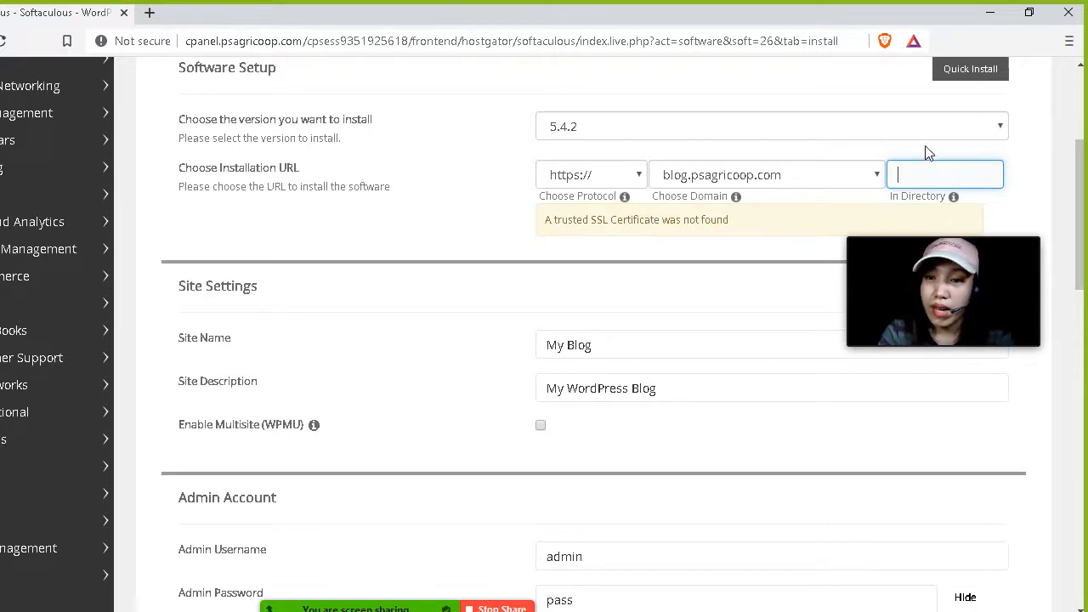
mouse_move(967, 166)
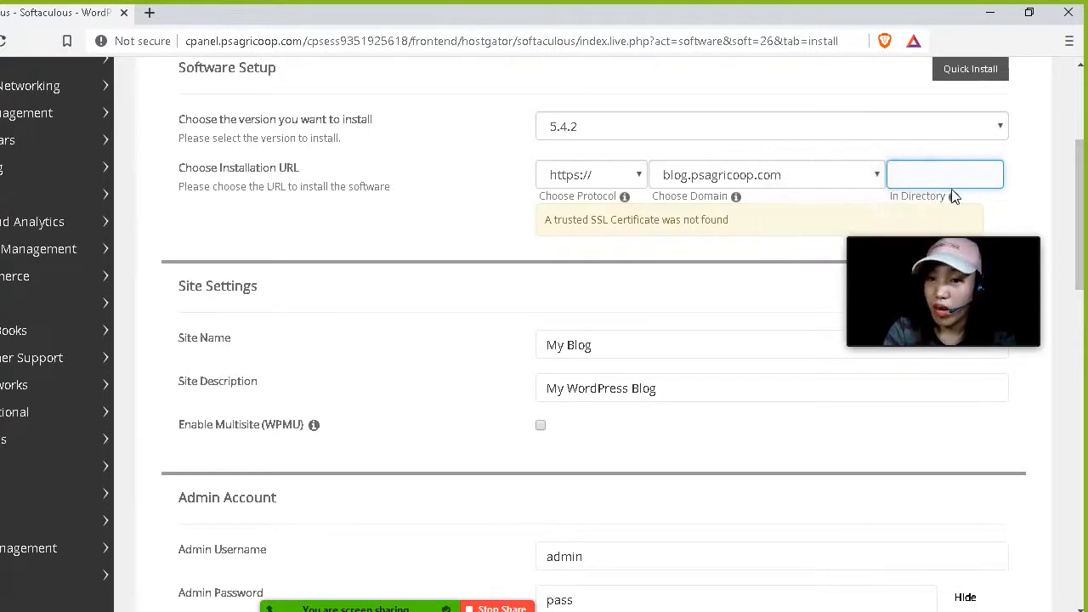
left_click(741, 175)
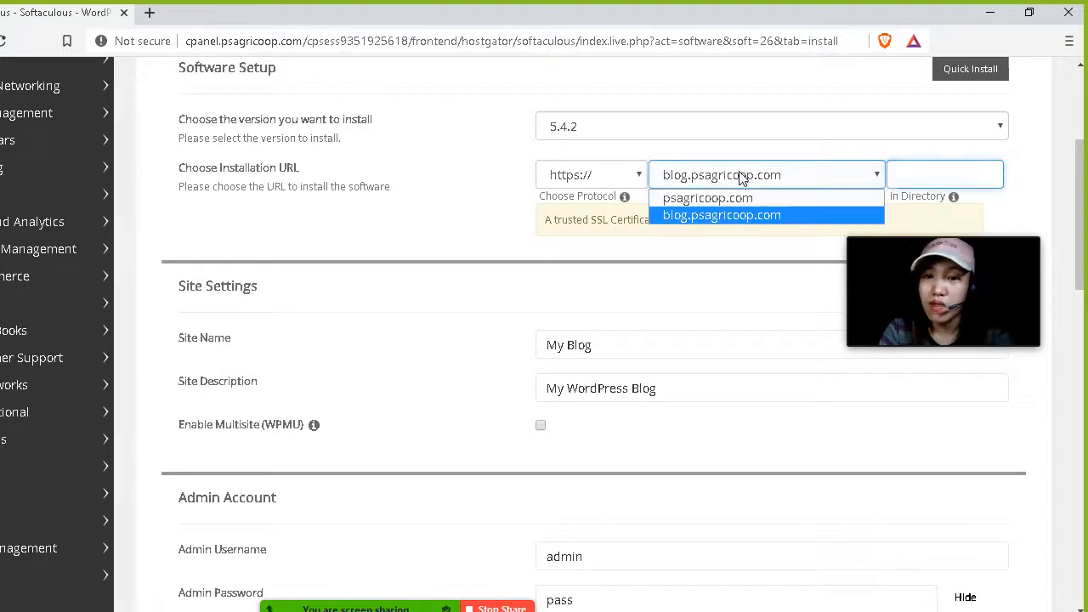
left_click(696, 219)
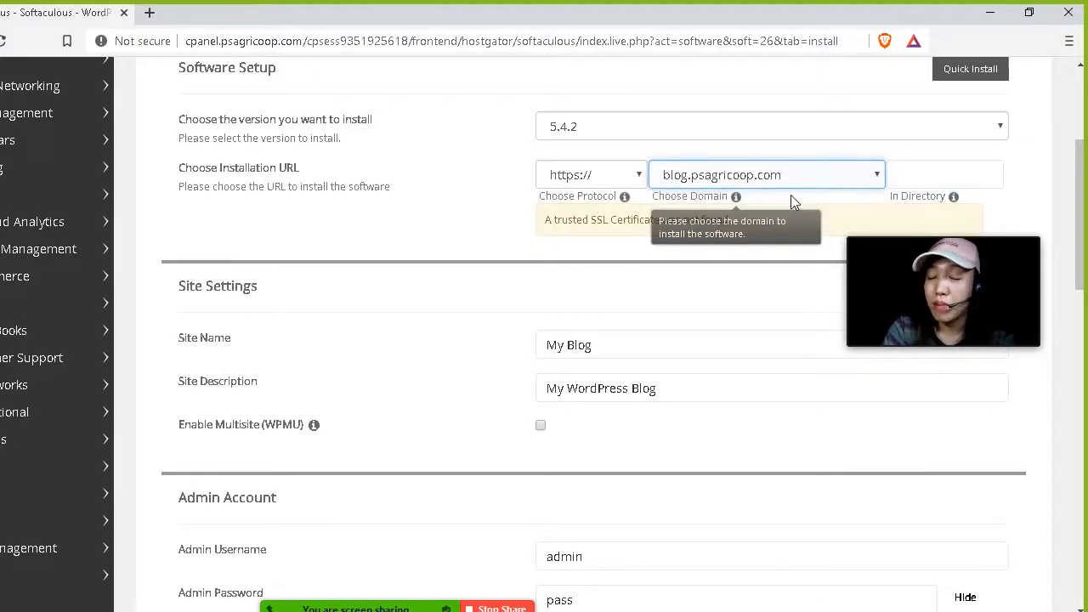
left_click(901, 175)
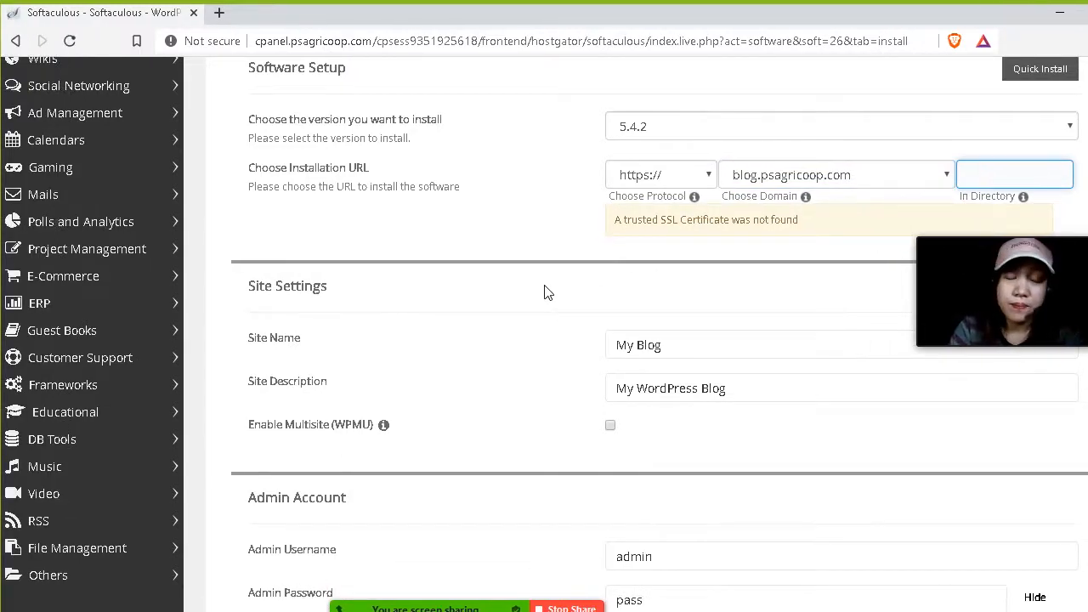
Set the site name to All about Webhosting.
scroll(343, 284, "down", 1)
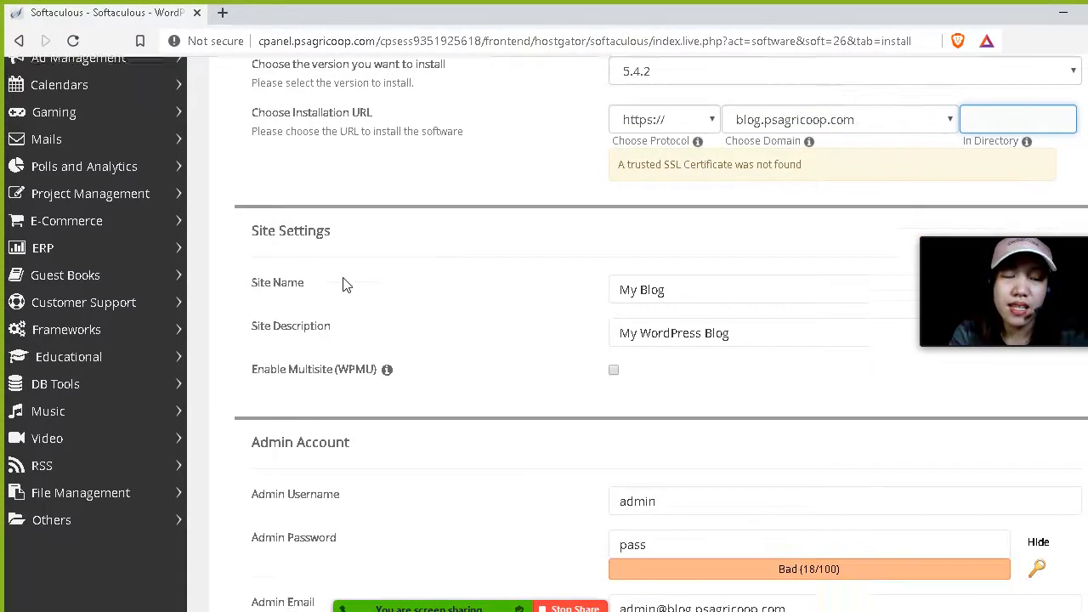
left_click_drag(252, 260, 341, 248)
left_click(687, 265)
left_click_drag(614, 265, 520, 266)
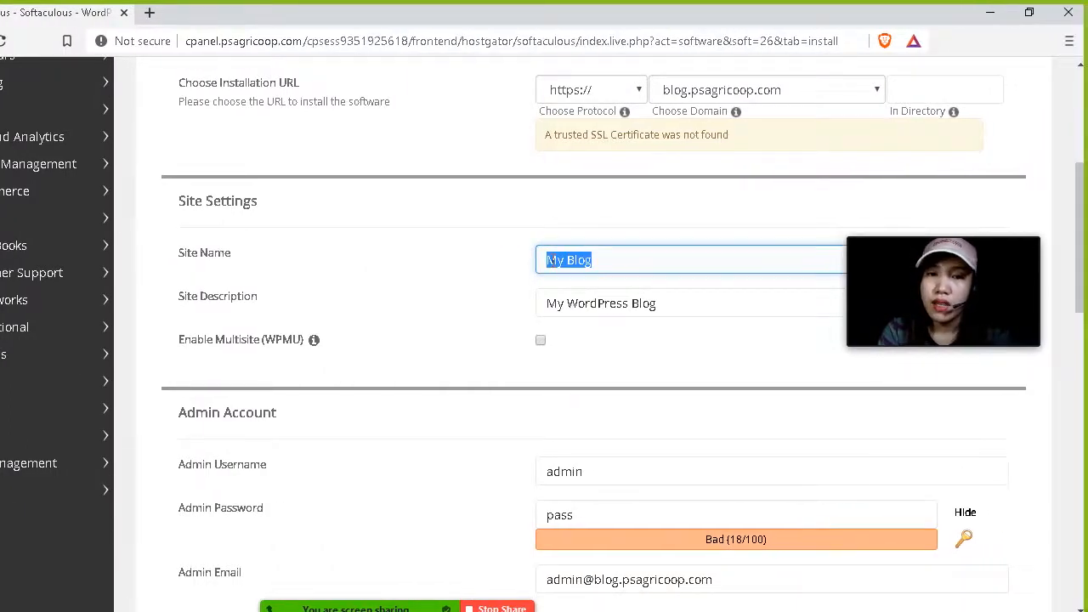
left_click(552, 262)
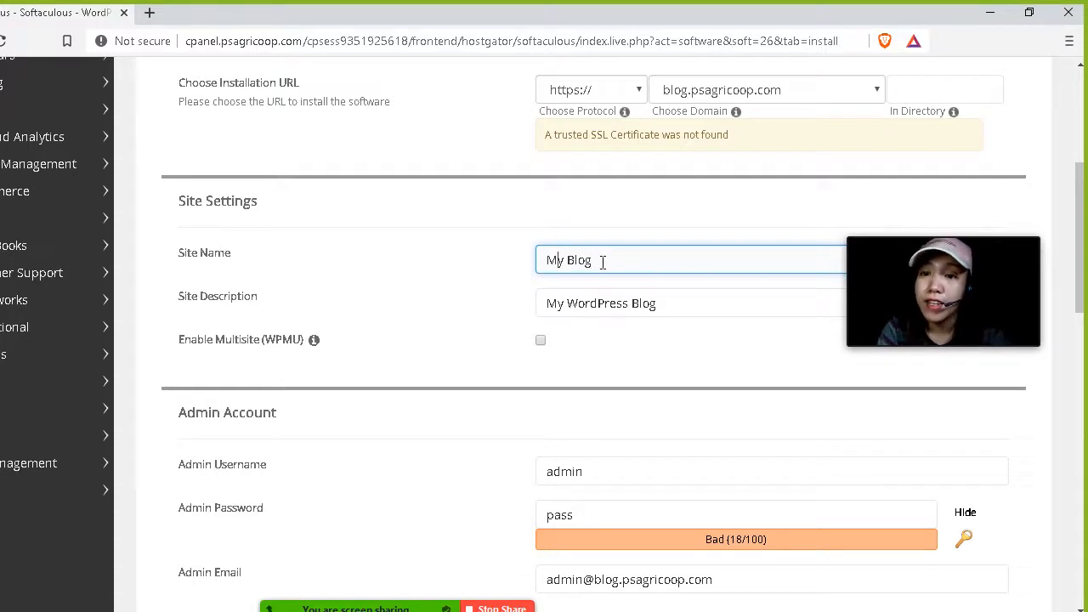
left_click_drag(548, 260, 592, 262)
left_click(587, 264)
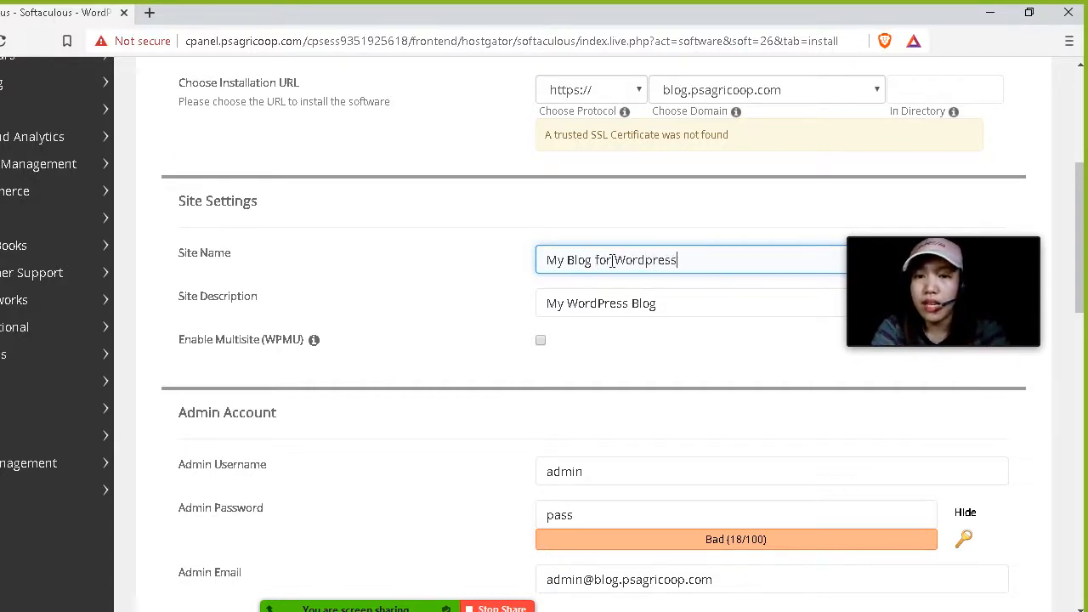
key("ctrl+a")
type("All")
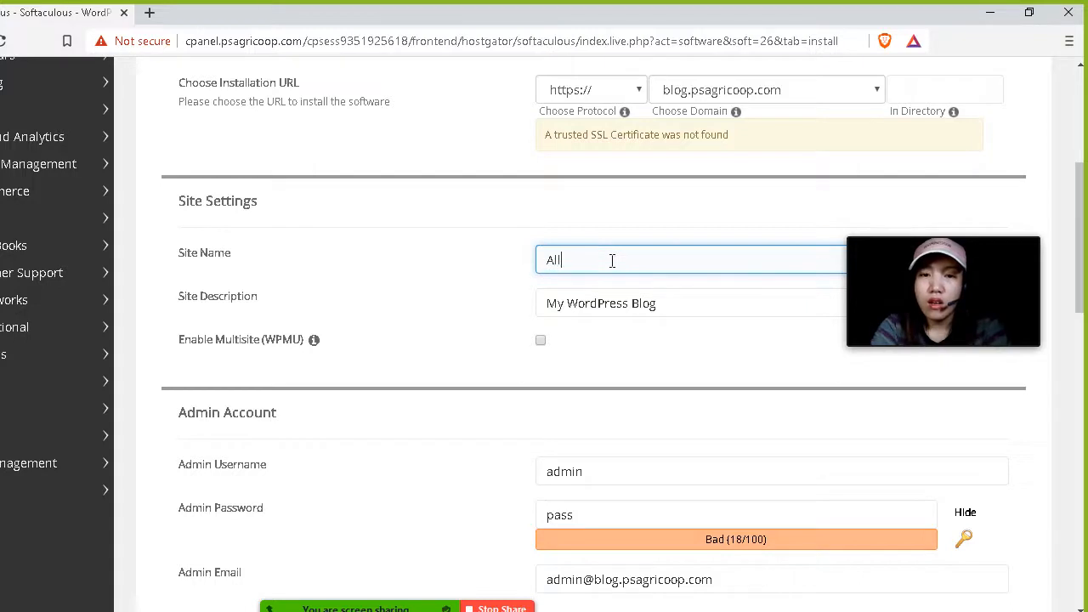
type(" about Web")
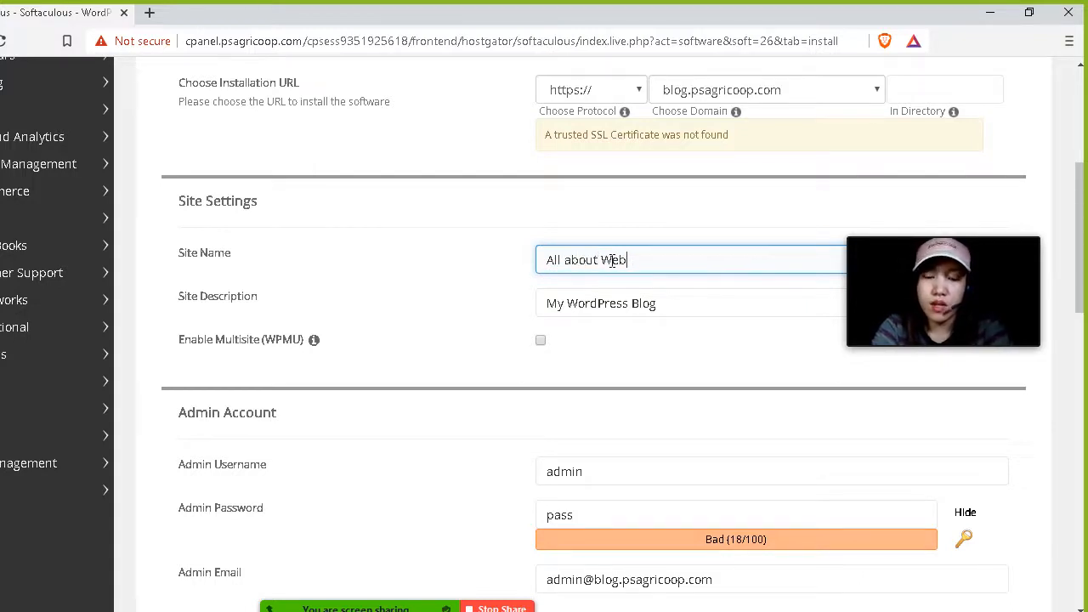
type("hosting")
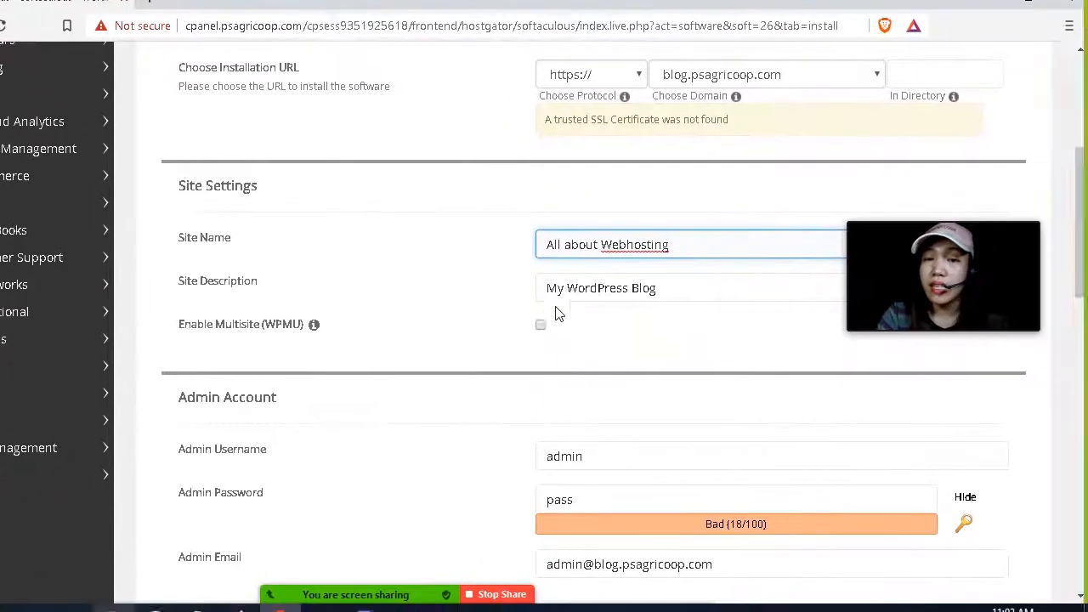
scroll(547, 315, "down", 1)
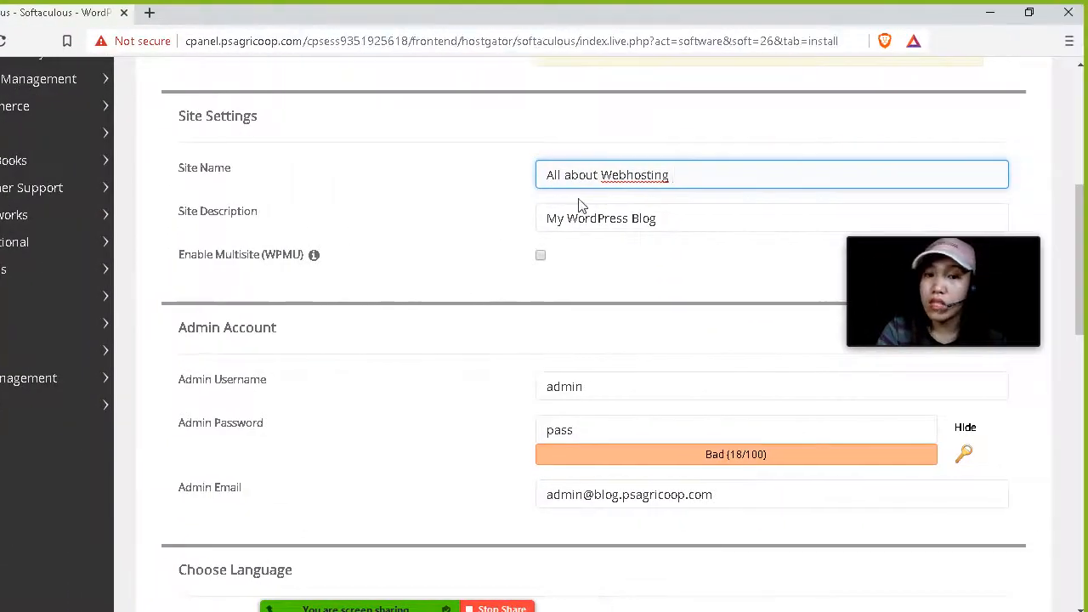
Review the site description and the Enable Multisite (WPMU) option, leaving both unchanged.
left_click(563, 223)
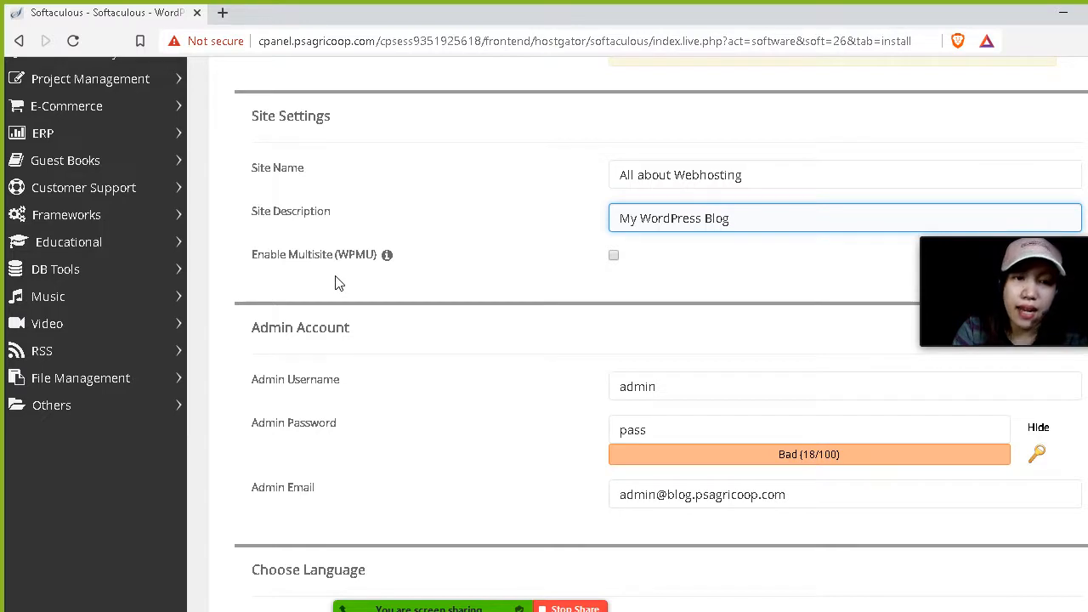
mouse_move(390, 265)
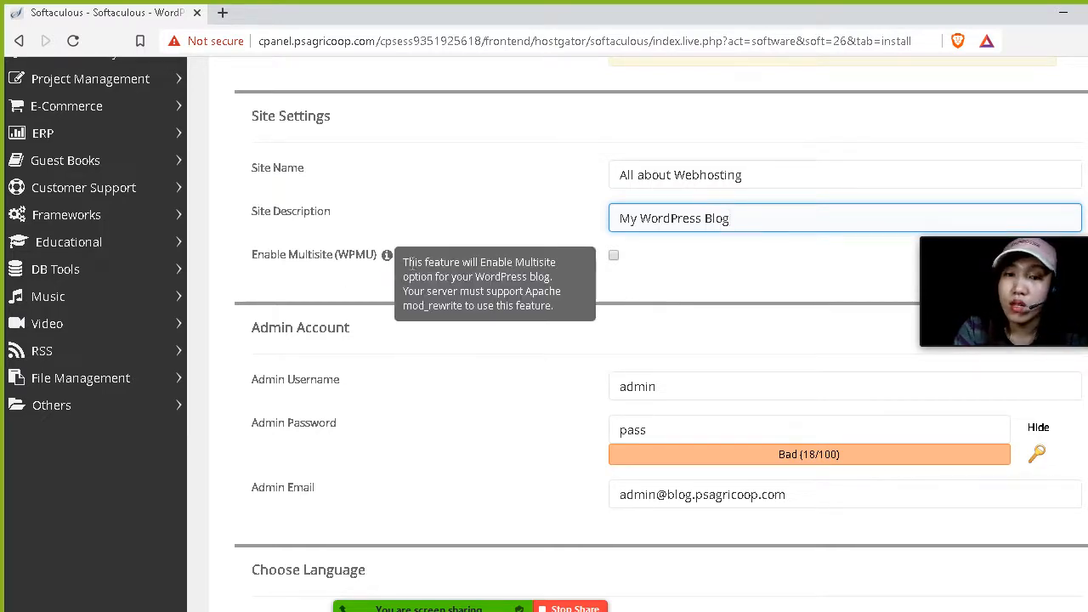
scroll(521, 225, "down", 1)
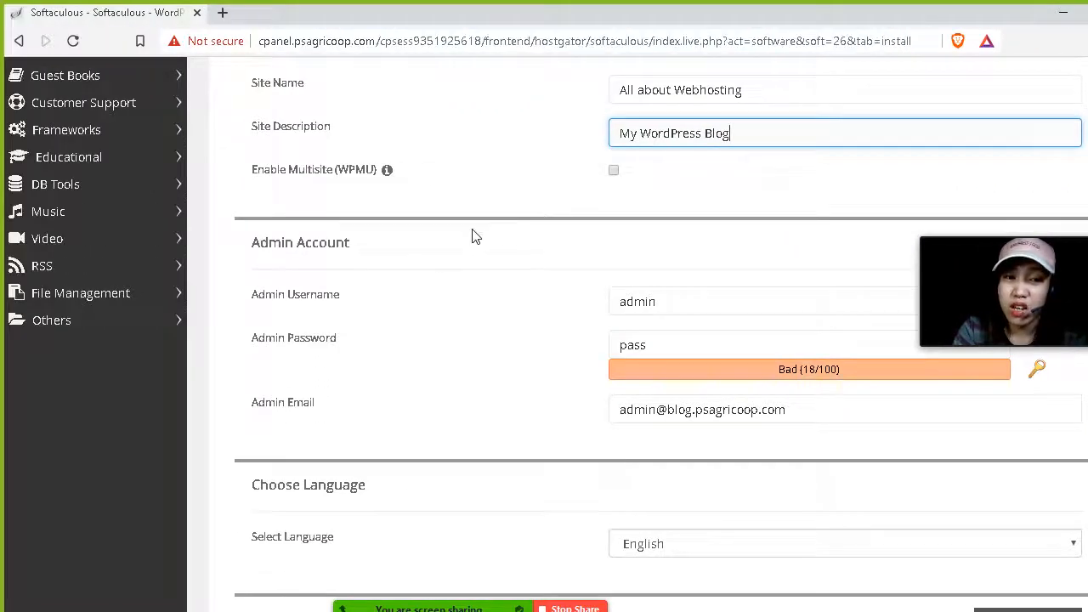
scroll(476, 237, "down", 1)
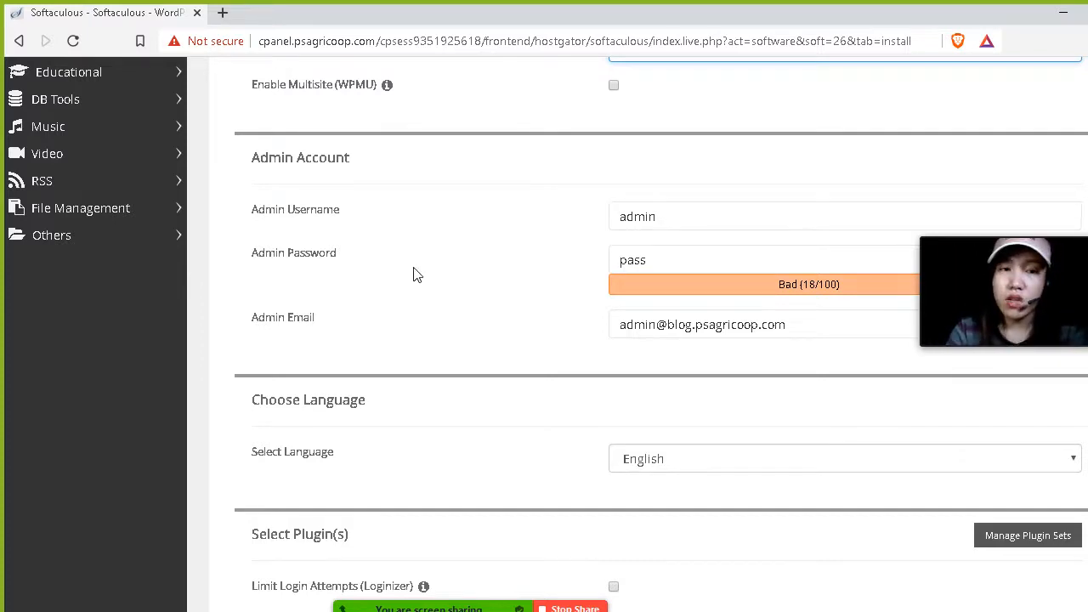
Replace the default admin username with the owner's own username.
left_click(798, 223)
key("ctrl+a")
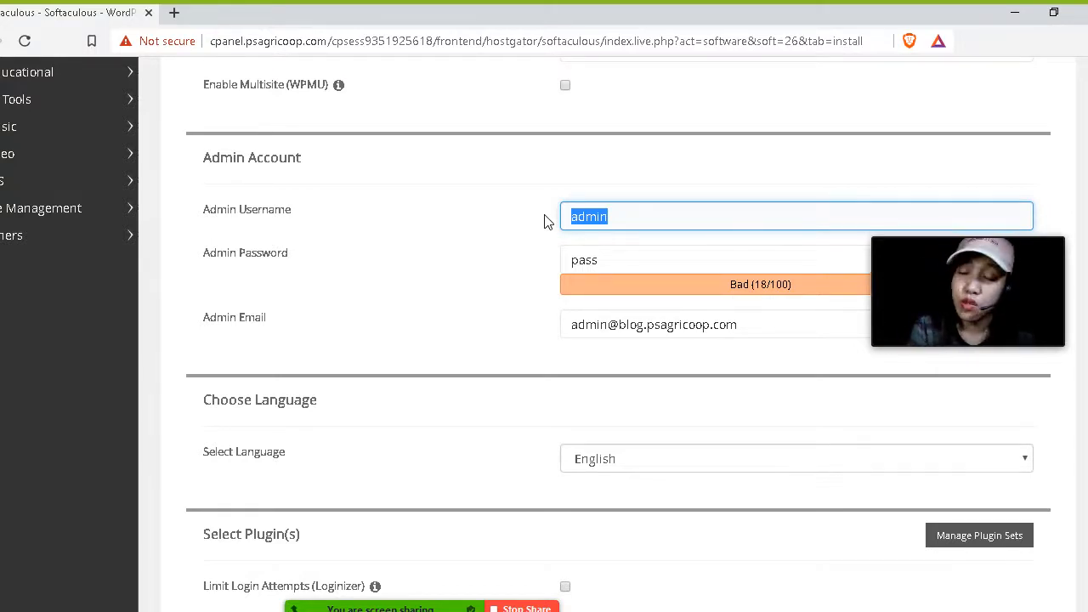
type("cc")
key("BackSpace")
type("acuar")
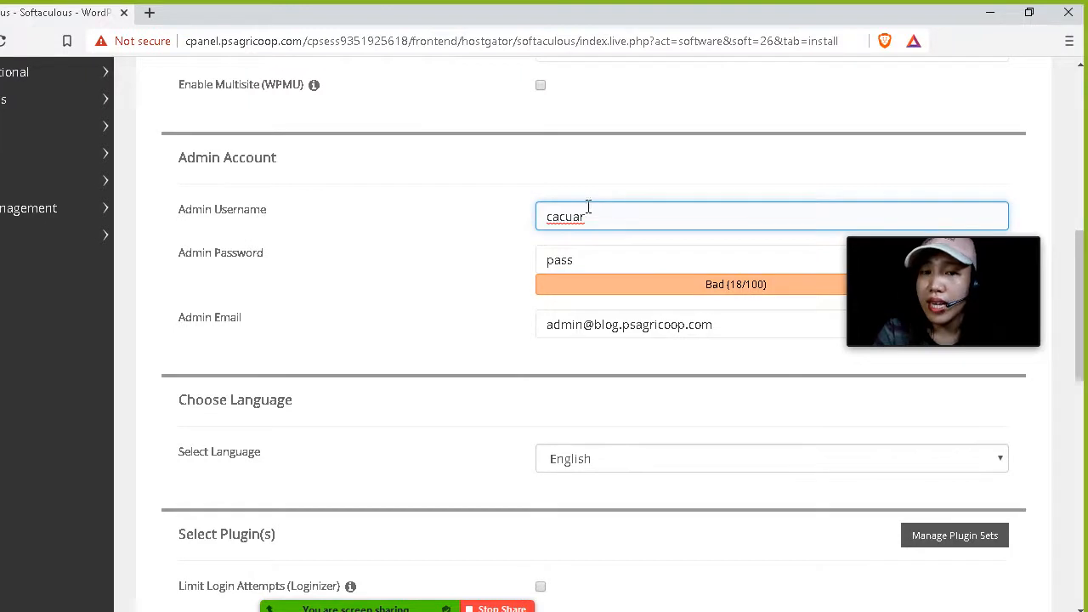
left_click_drag(549, 217, 641, 216)
left_click(620, 216)
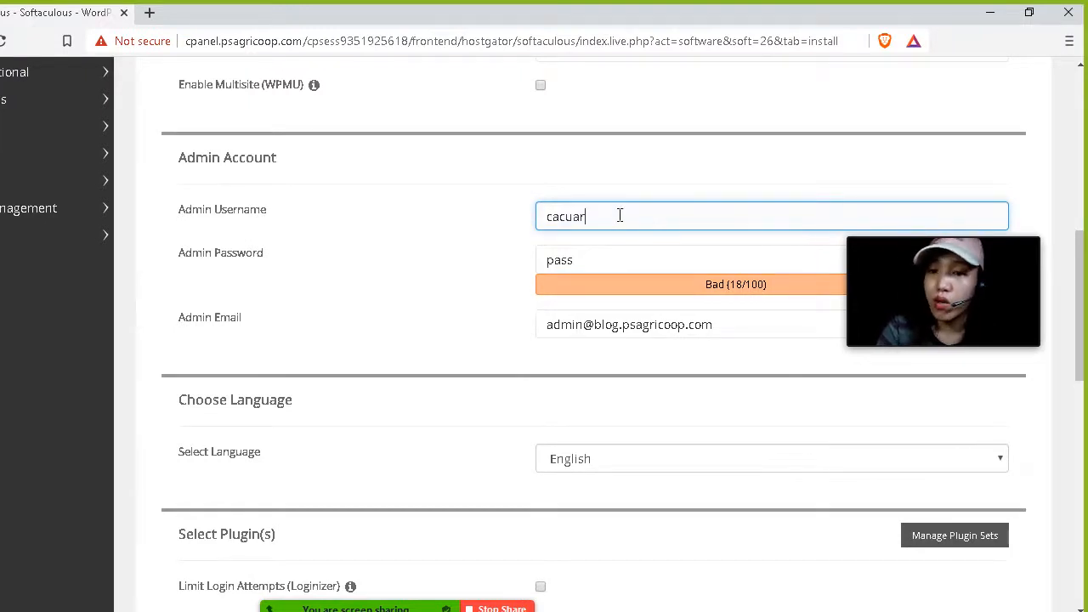
type("17")
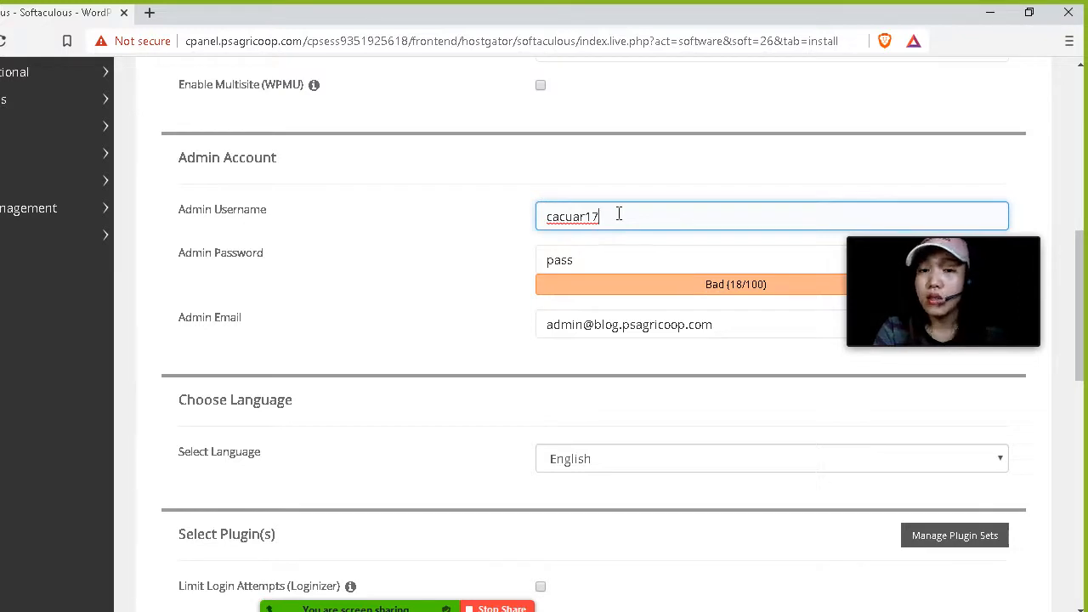
double_click(574, 216)
left_click(600, 216)
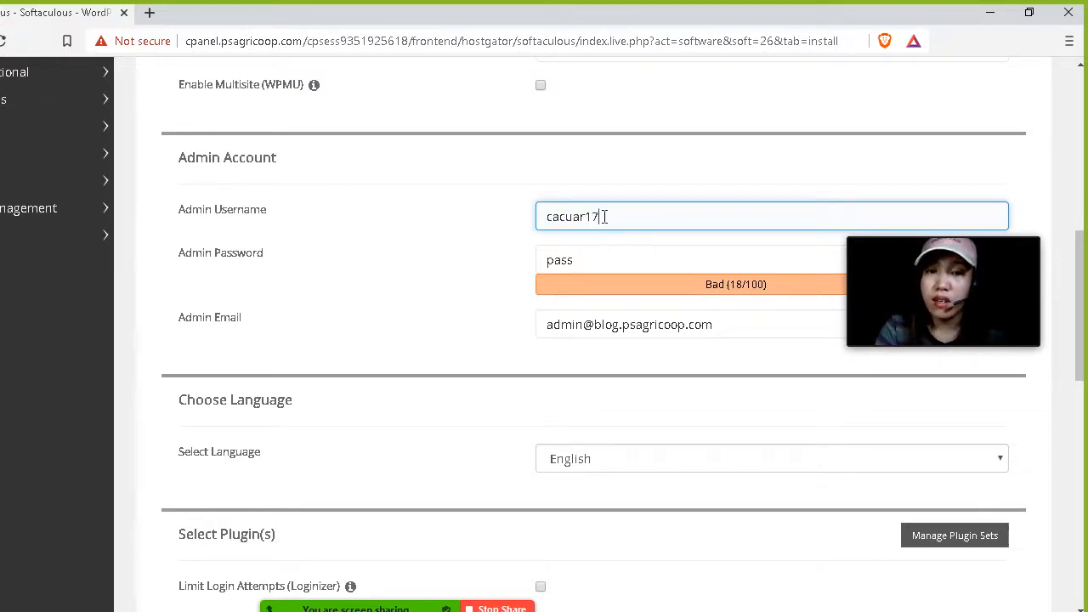
key("BackSpace")
key("BackSpace")
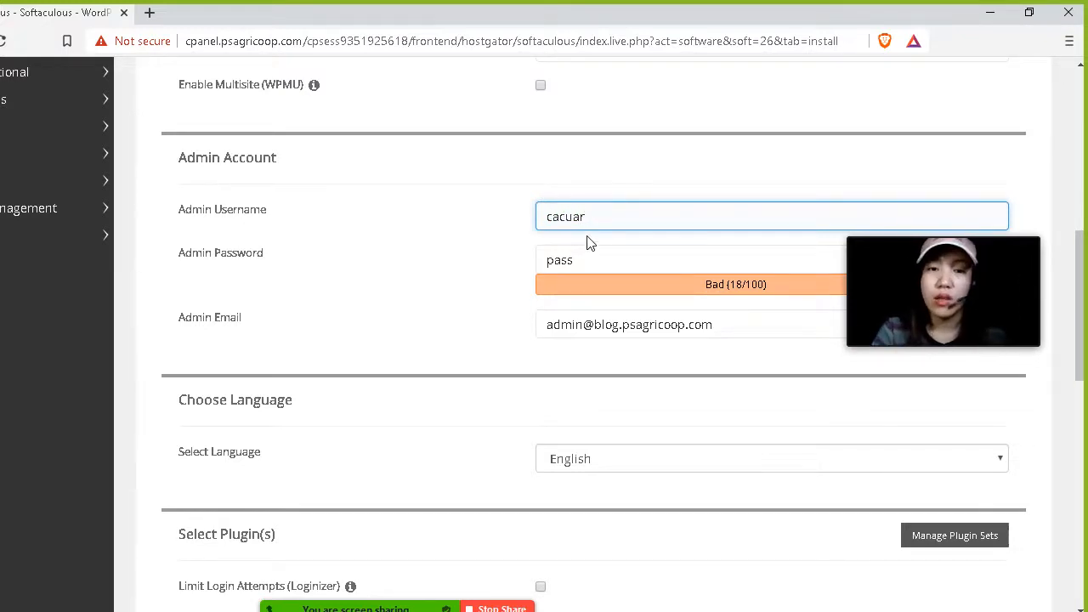
Type a custom admin password into the Admin Password field.
left_click_drag(937, 228, 924, 52)
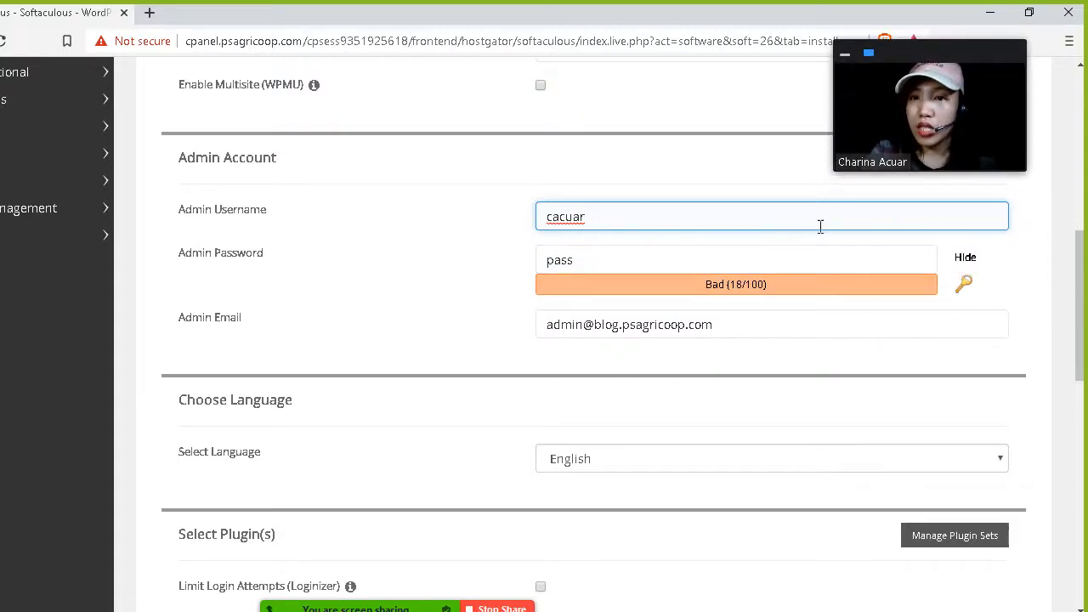
double_click(609, 253)
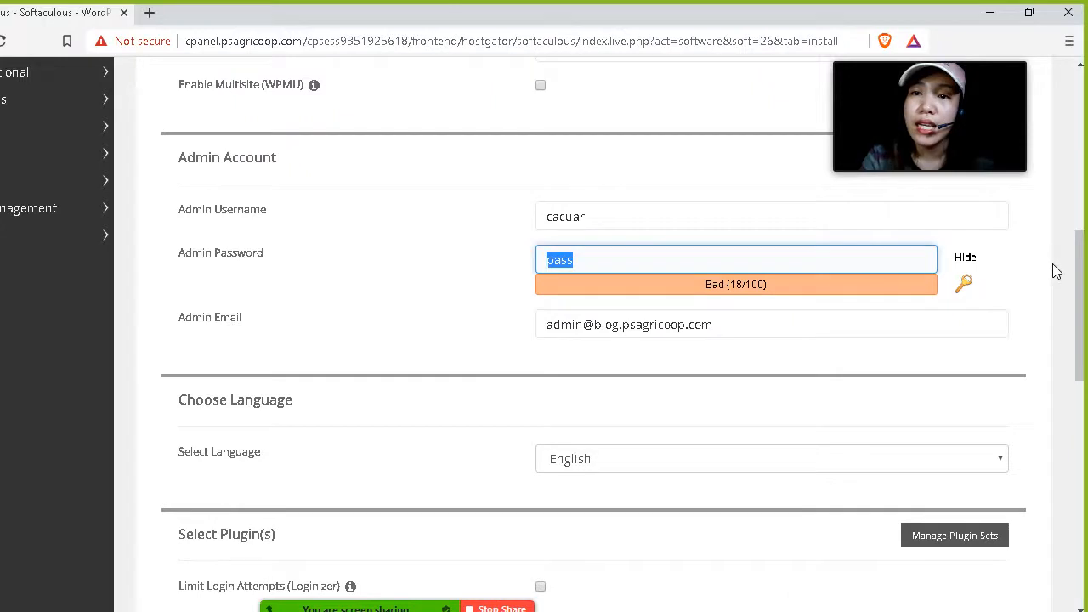
key("BackSpace")
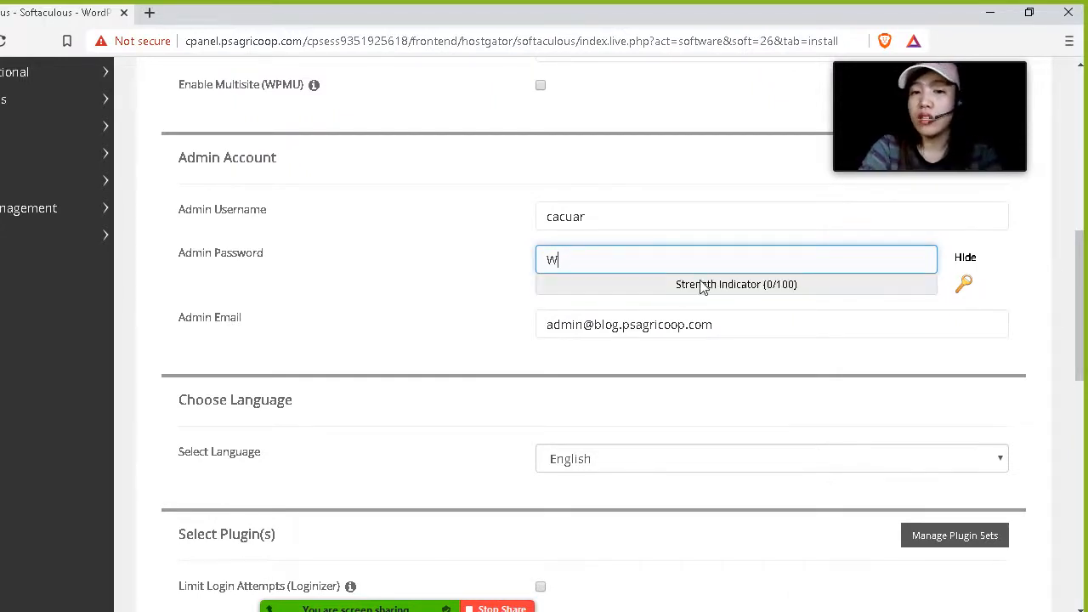
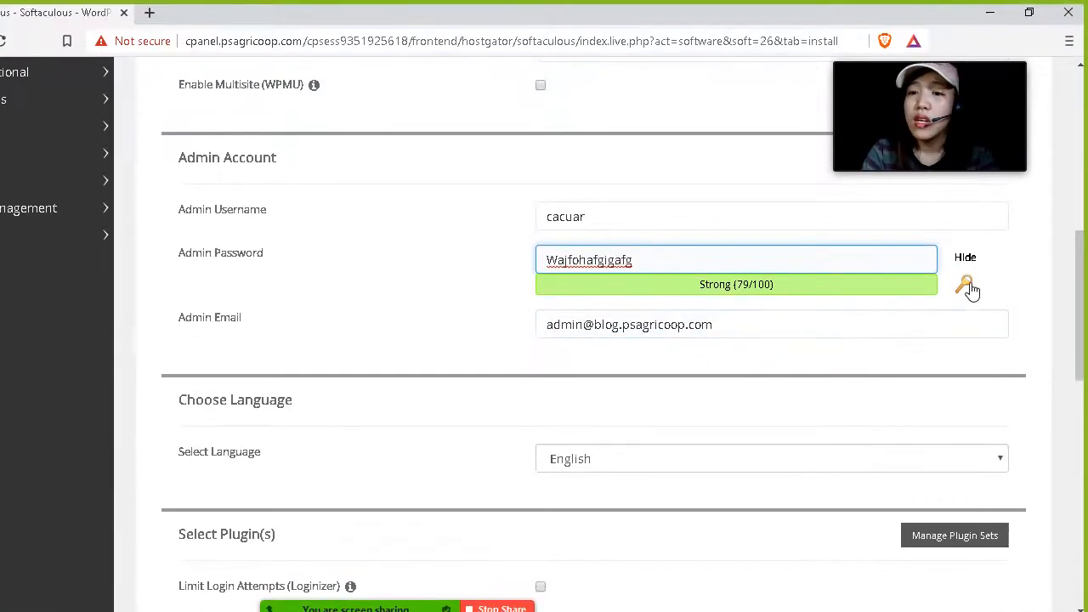
Generate a random strong admin password and select it for copying.
left_click(966, 287)
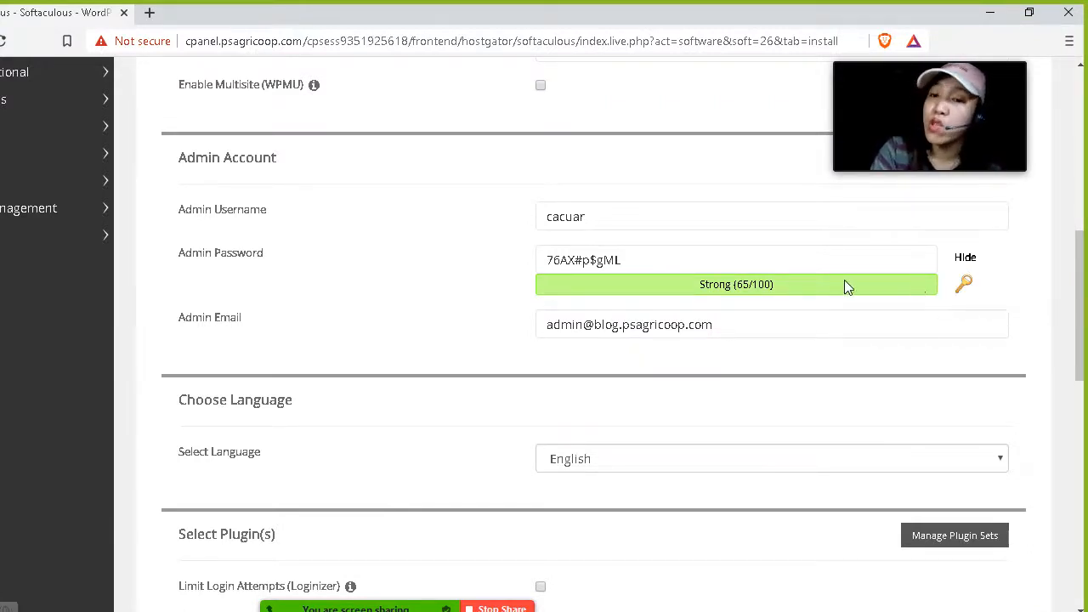
left_click(693, 260)
left_click_drag(645, 263, 547, 265)
key("ctrl+c")
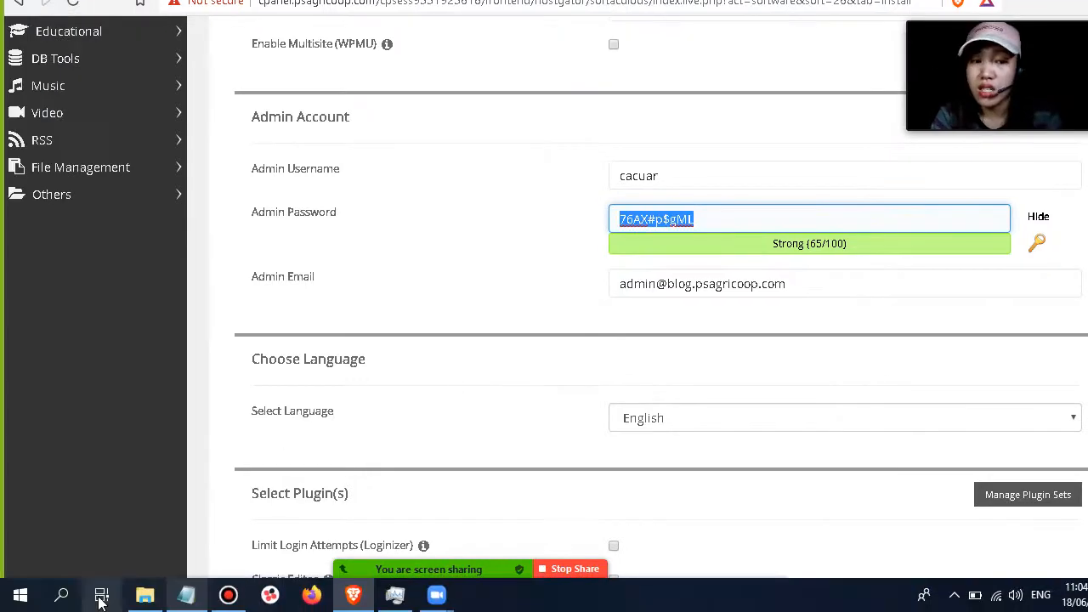
Switch to Notepad and paste the generated admin password under a new 'Password;' label.
left_click(188, 595)
left_click(413, 365)
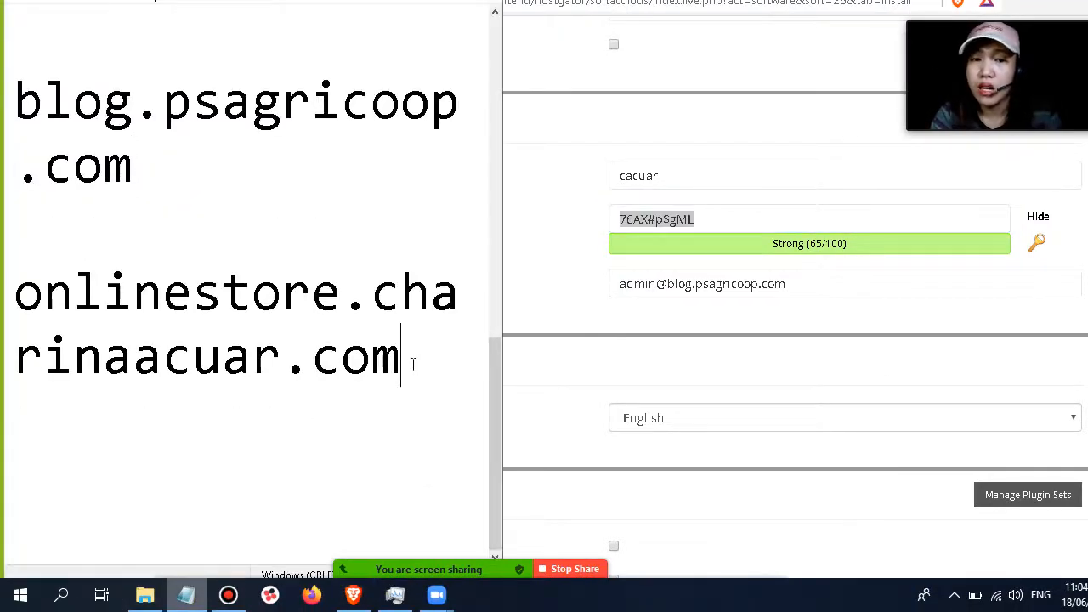
key("Return")
key("Return")
key("Return")
type("Pss")
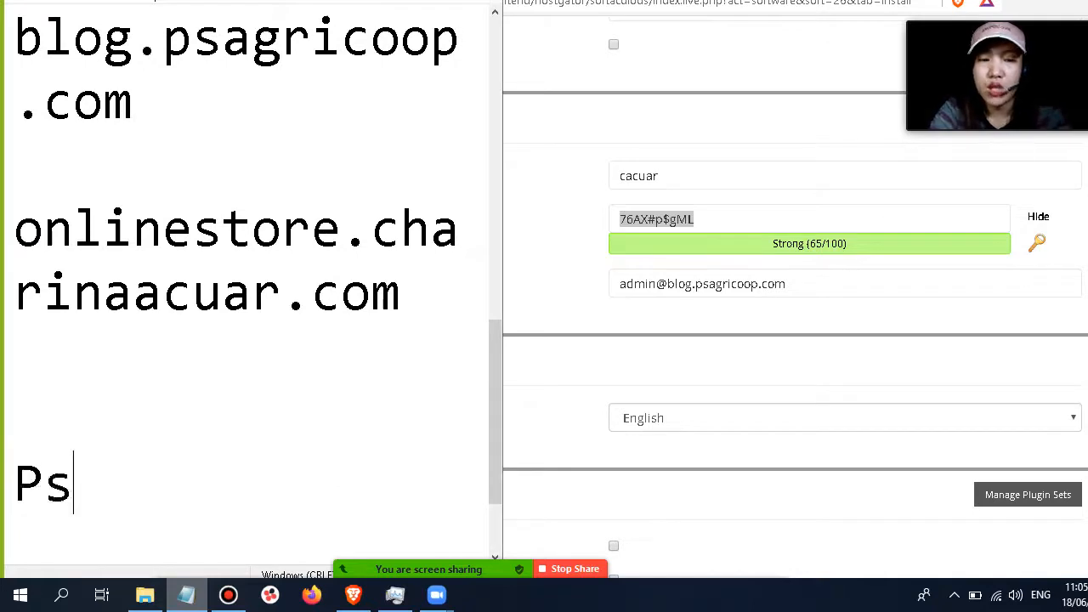
key("BackSpace")
key("BackSpace")
type("assword;")
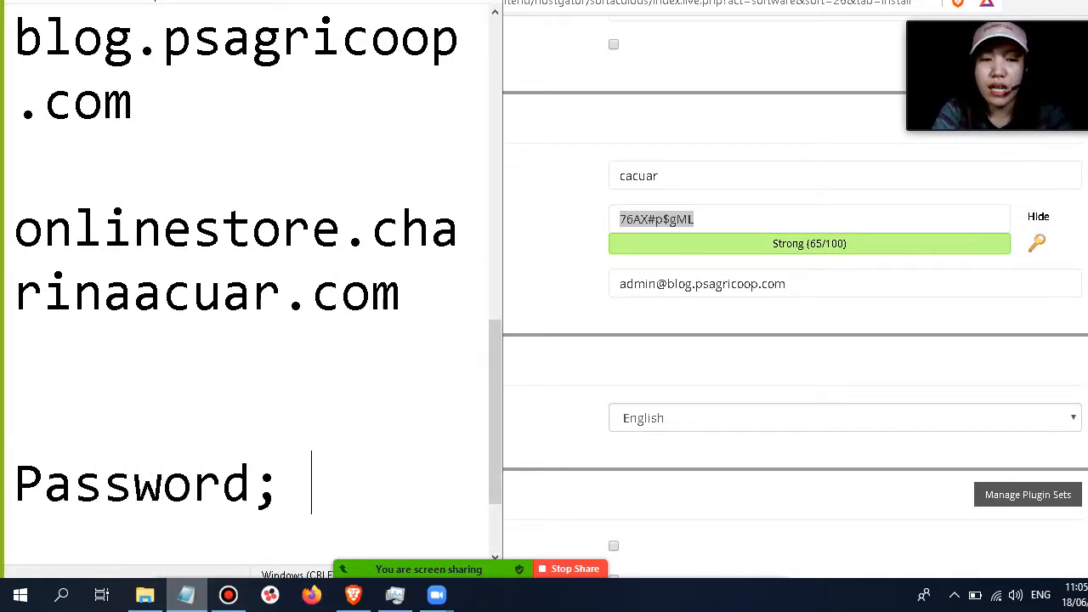
key("ctrl+v")
Add a 'Username:' line with the admin username above the saved password in Notepad.
left_click(413, 364)
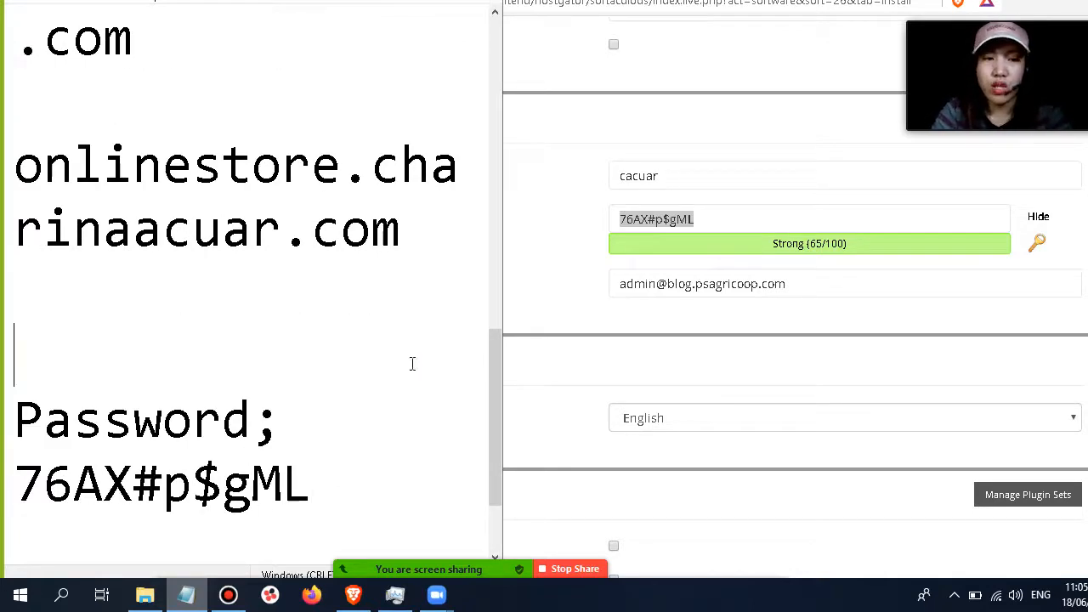
type("Usernam")
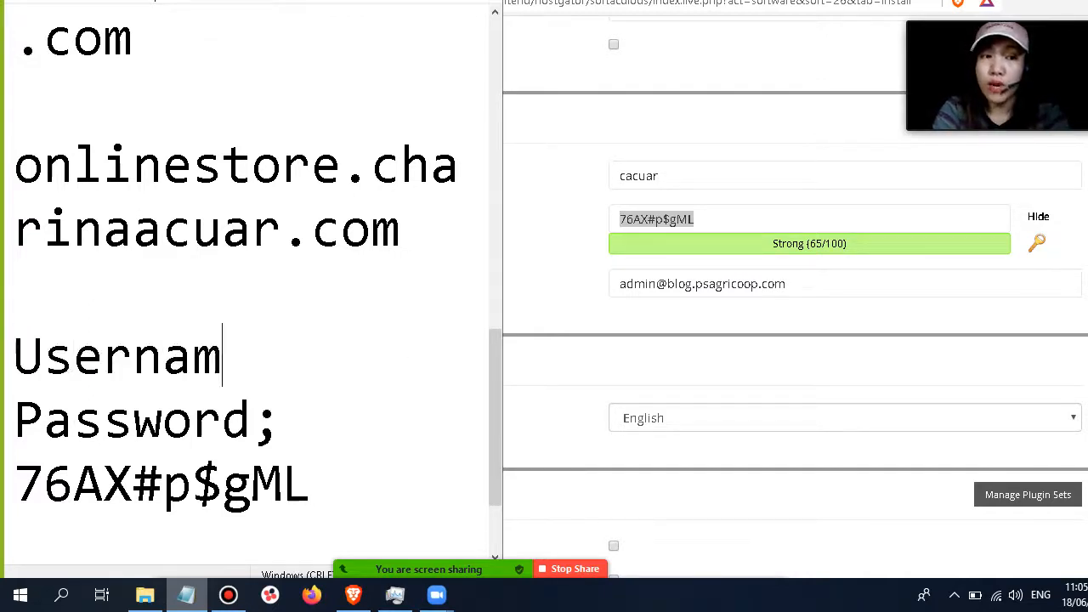
type("e: cacar")
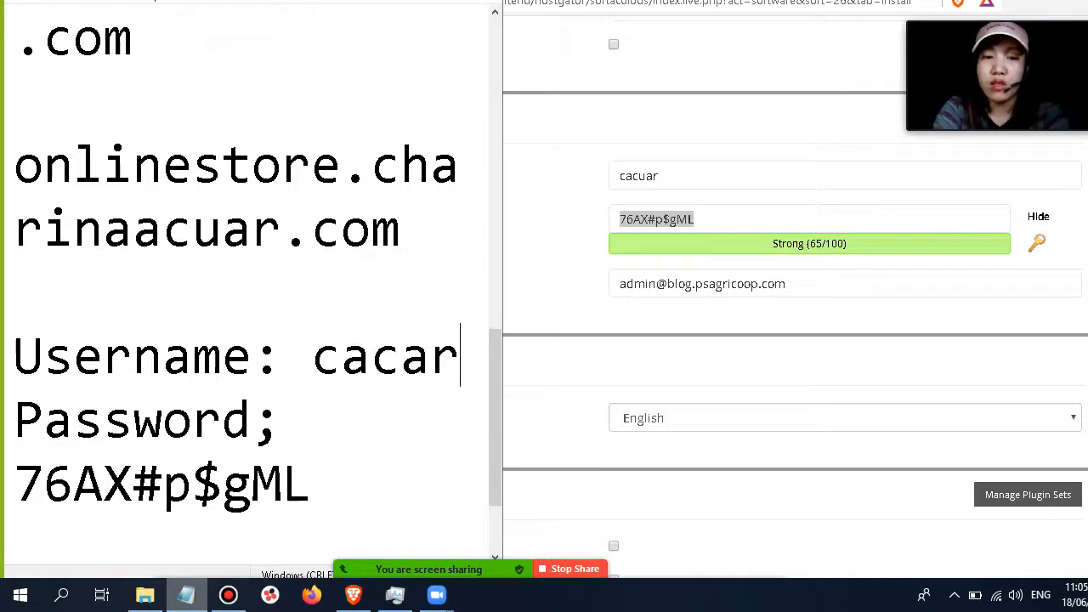
key("BackSpace")
key("BackSpace")
type("uar")
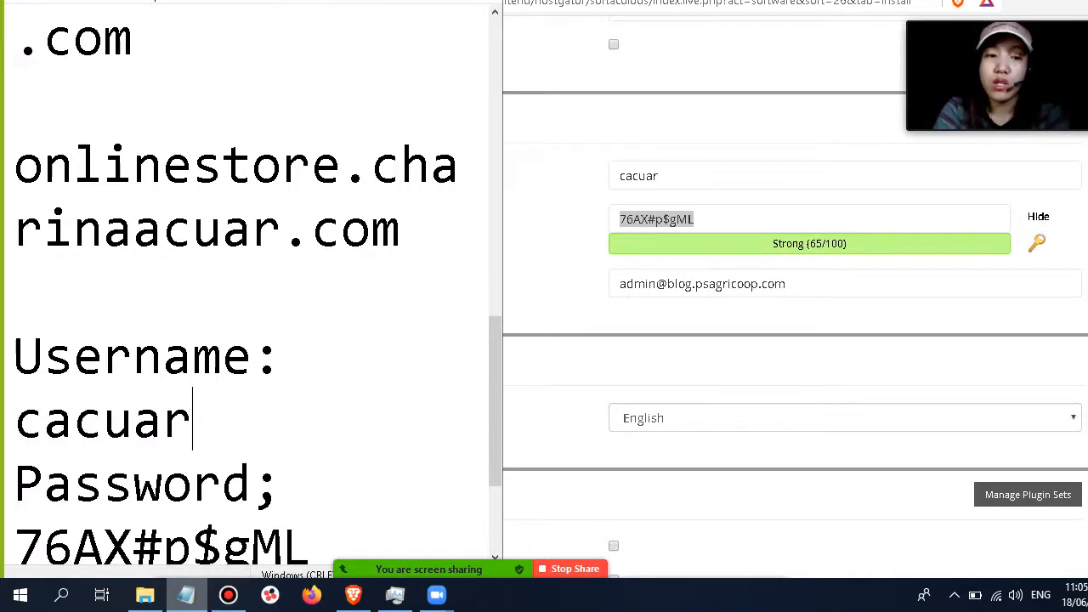
scroll(378, 412, "down", 1)
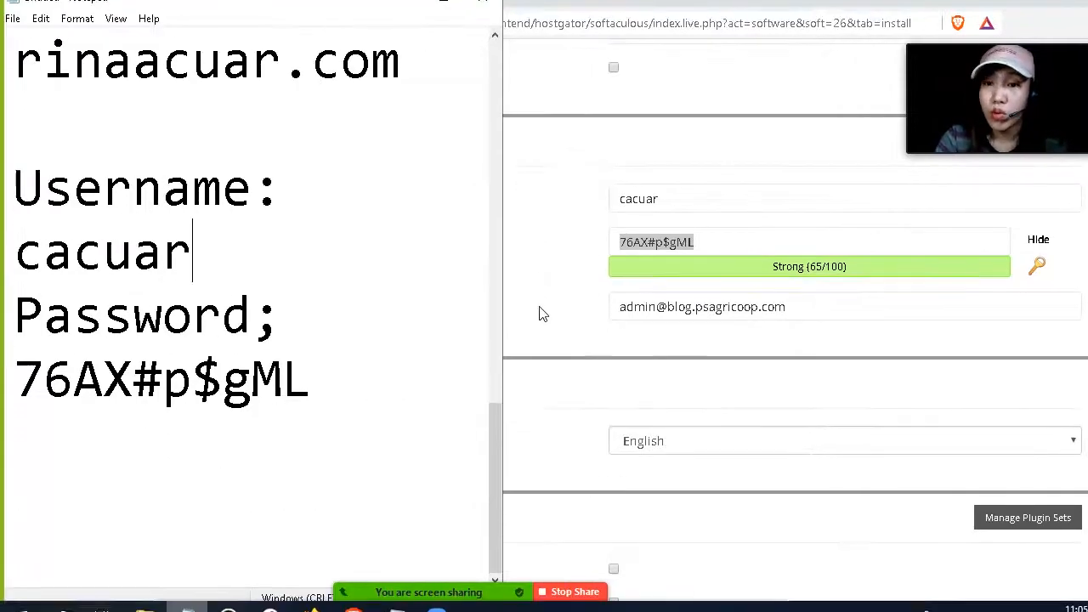
Return to the installer and replace the admin email with the owner's Gmail address.
left_click(559, 303)
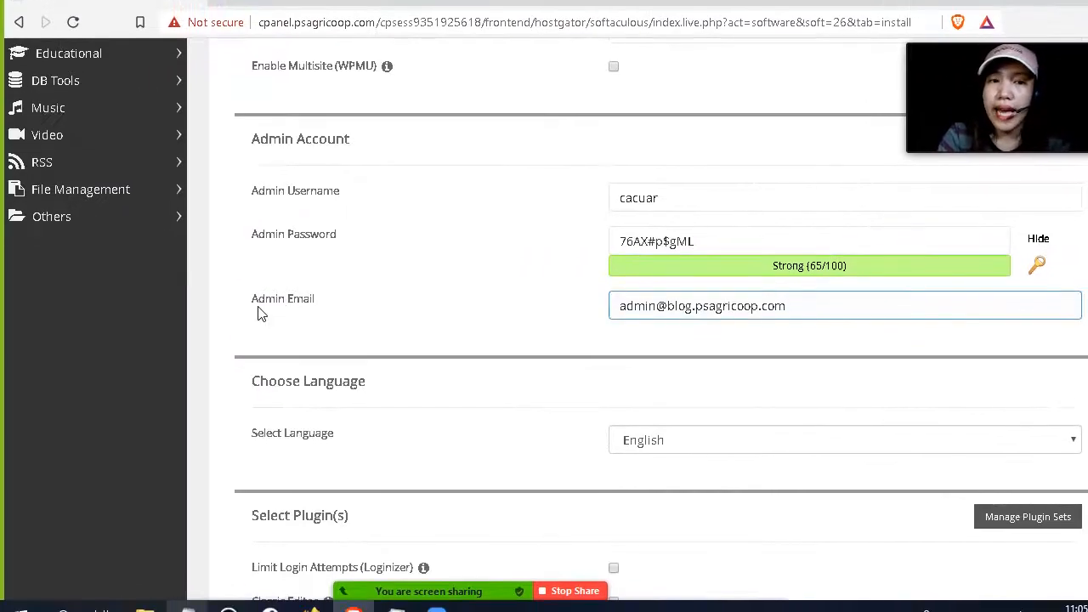
left_click_drag(724, 290, 515, 295)
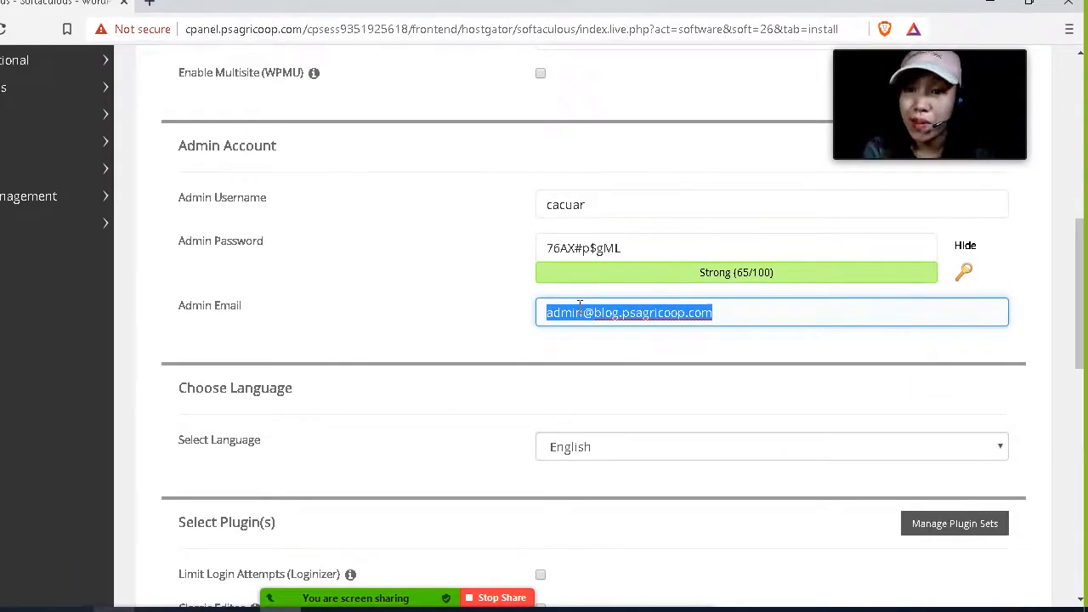
left_click(711, 296)
left_click_drag(705, 297, 455, 327)
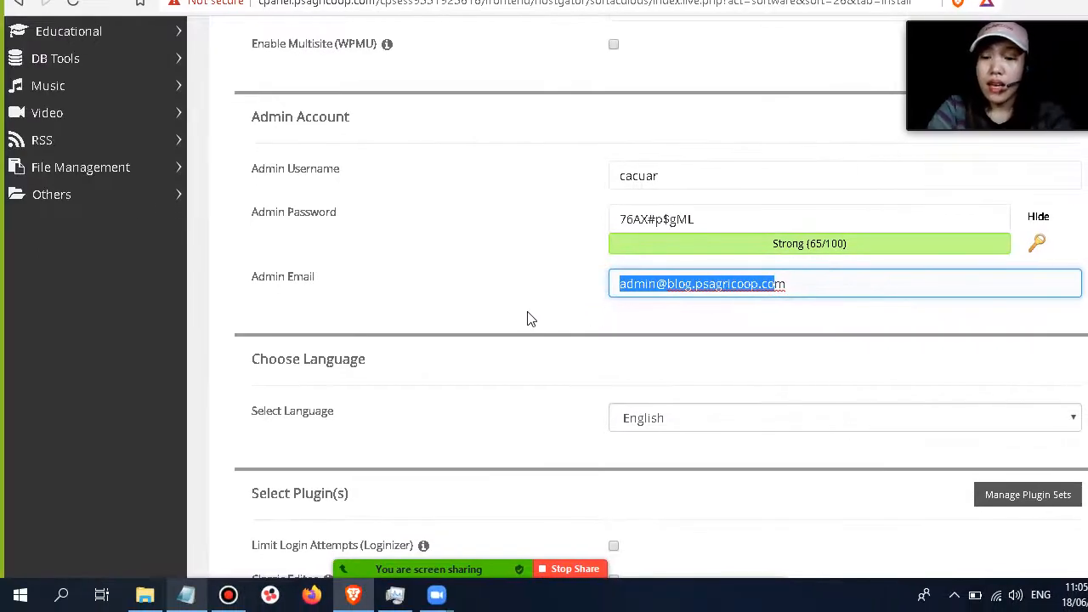
key("BackSpace")
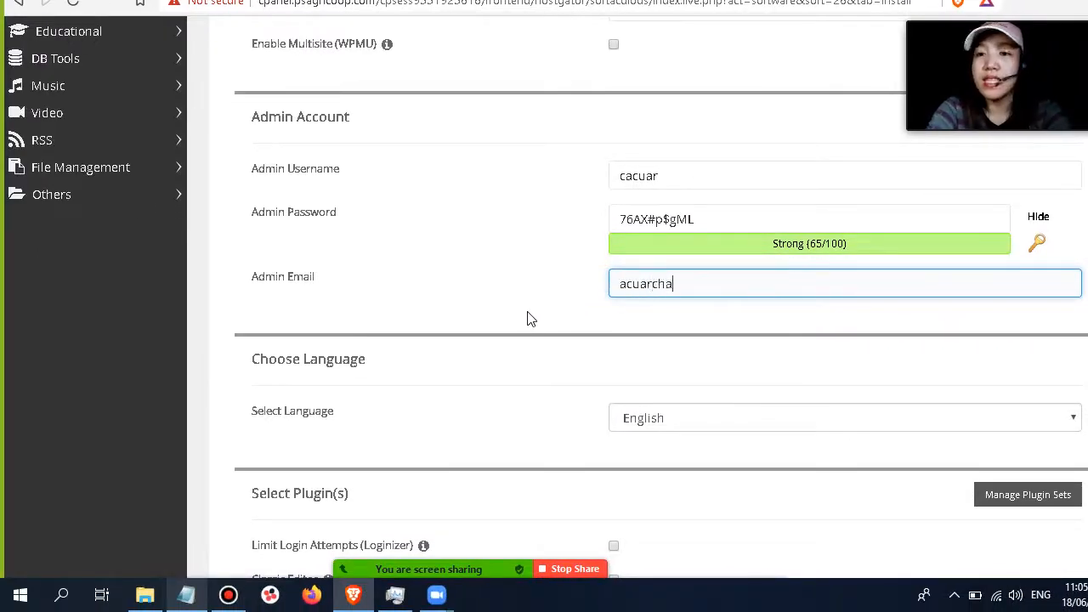
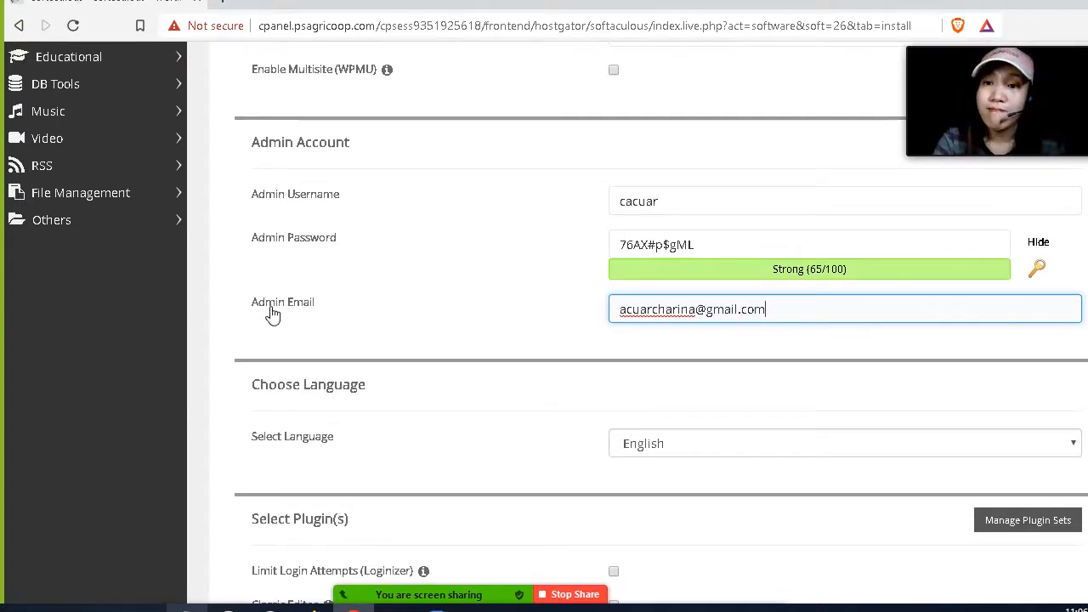
Keep English as the installation language.
scroll(325, 324, "down", 2)
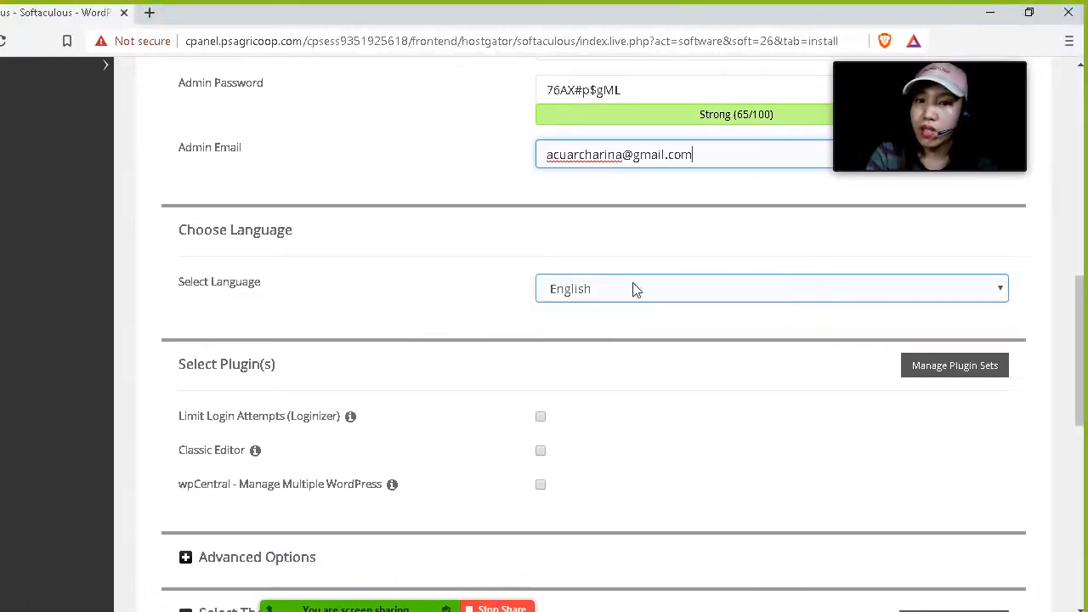
left_click(633, 292)
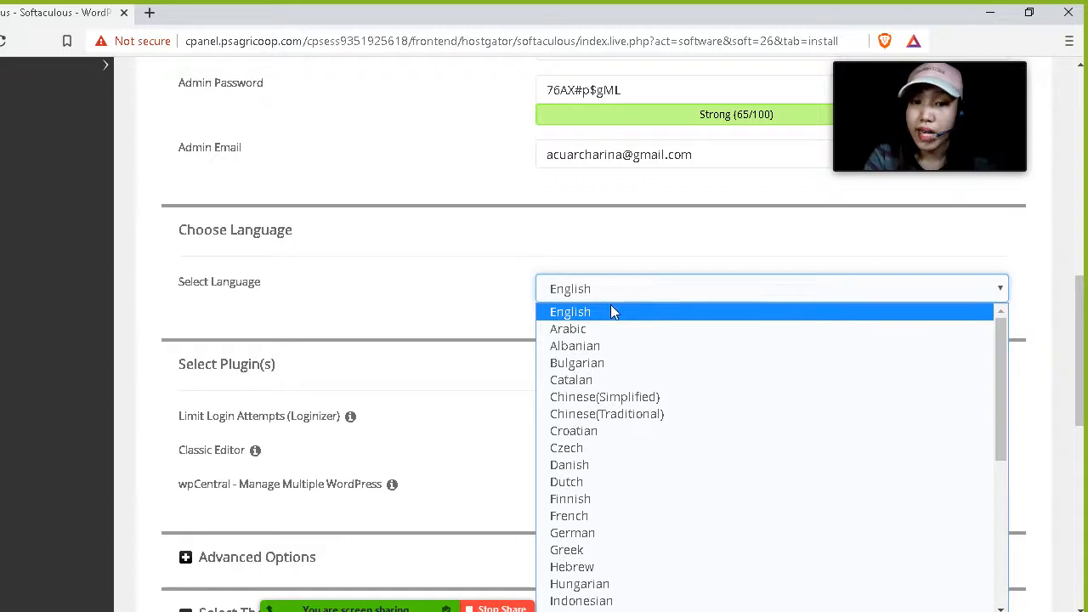
left_click(605, 314)
Examine the optional plugins, such as the Classic Editor description.
scroll(342, 308, "down", 3)
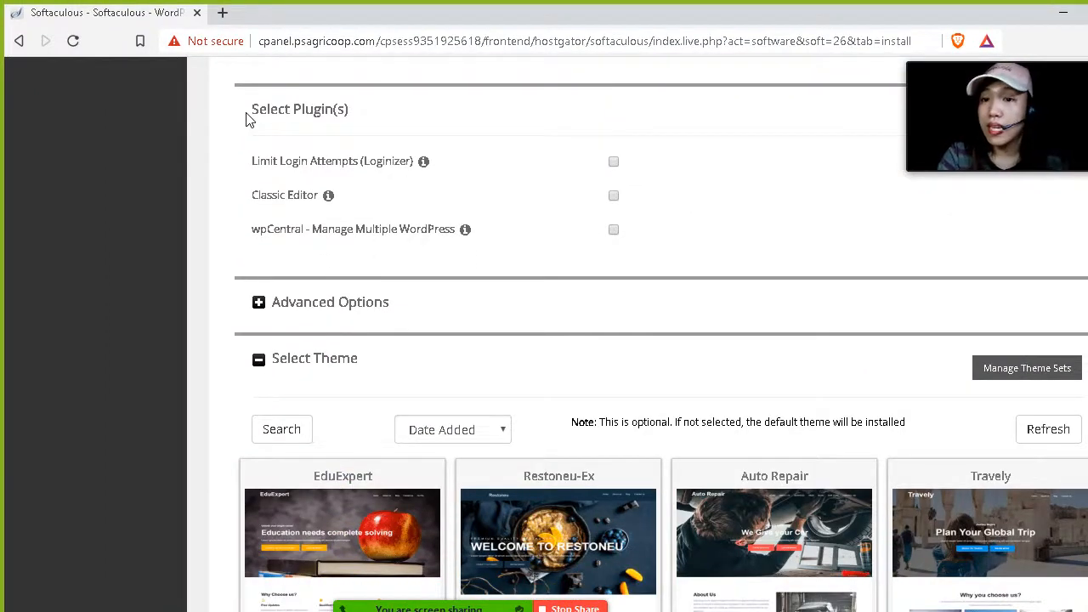
mouse_move(328, 197)
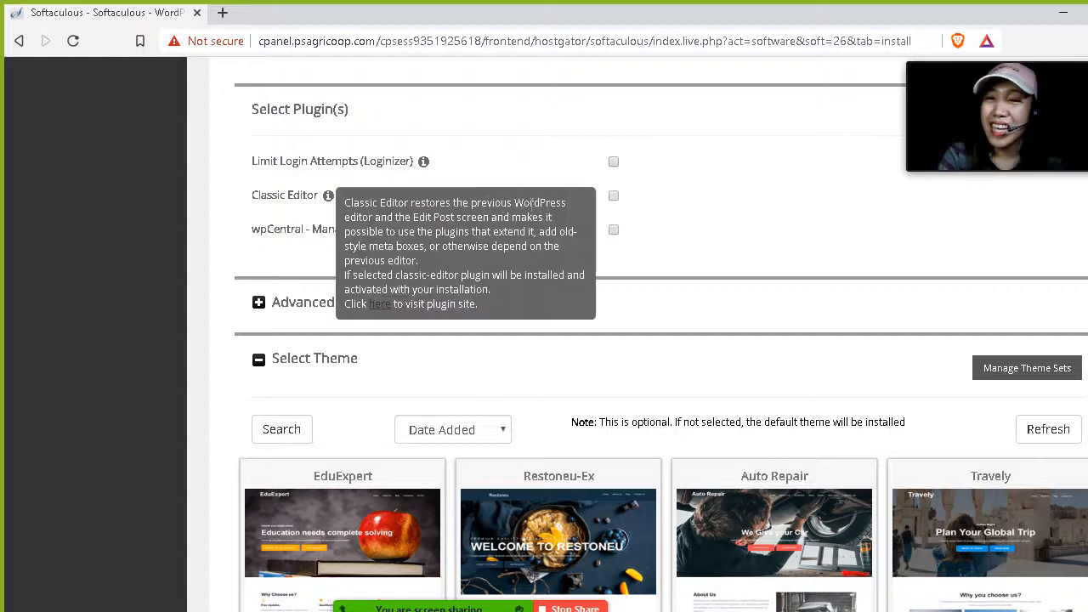
scroll(544, 262, "up", 1)
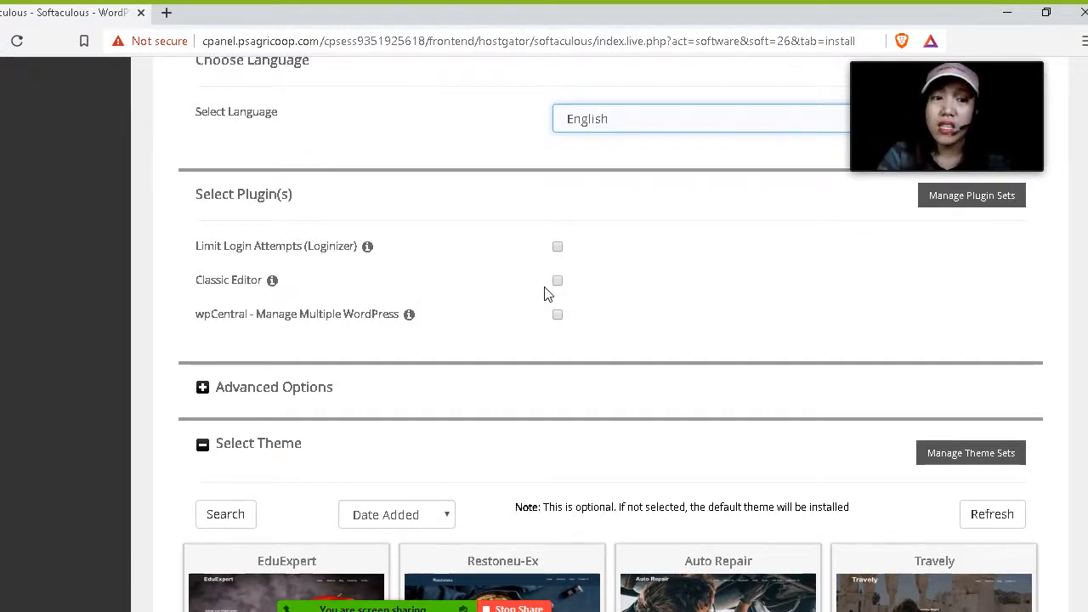
Review the plugin descriptions and the Advanced Options database name and table prefix, then collapse that section.
mouse_move(366, 248)
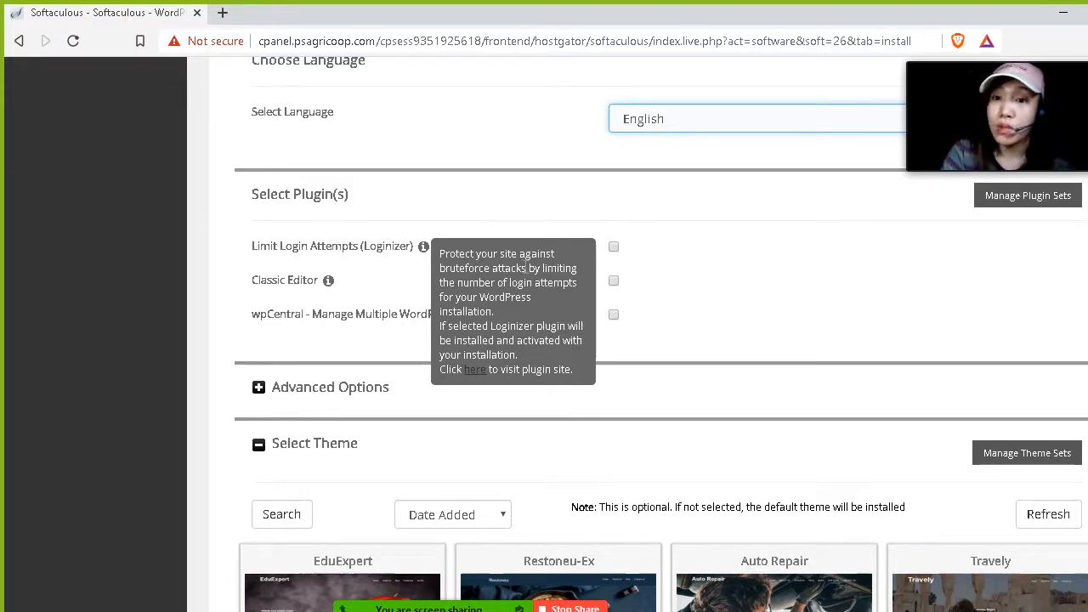
scroll(527, 267, "down", 1)
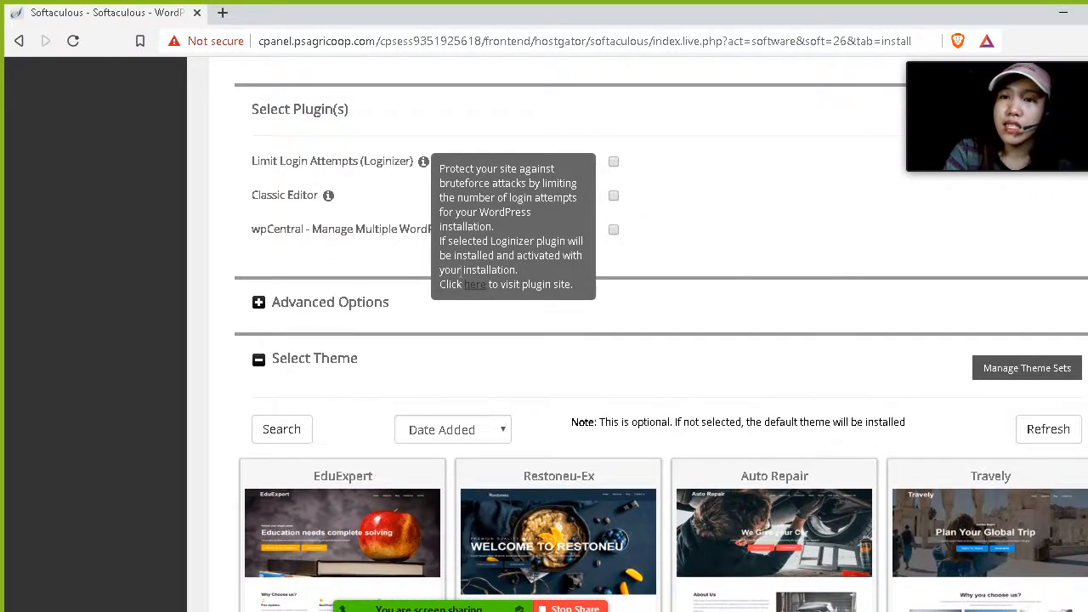
left_click(258, 304)
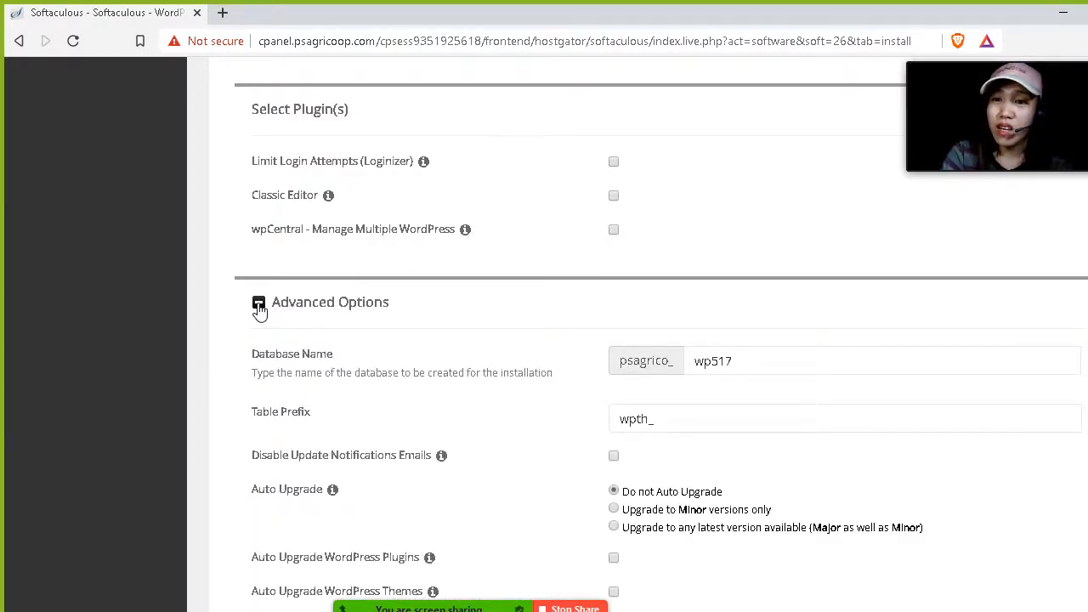
left_click(753, 361)
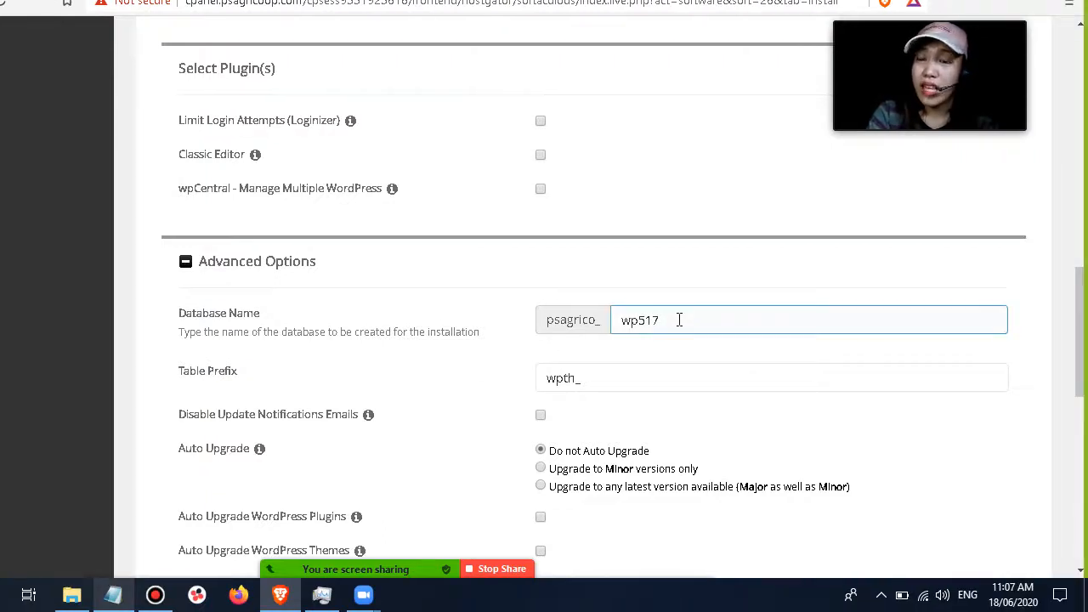
scroll(360, 326, "down", 2)
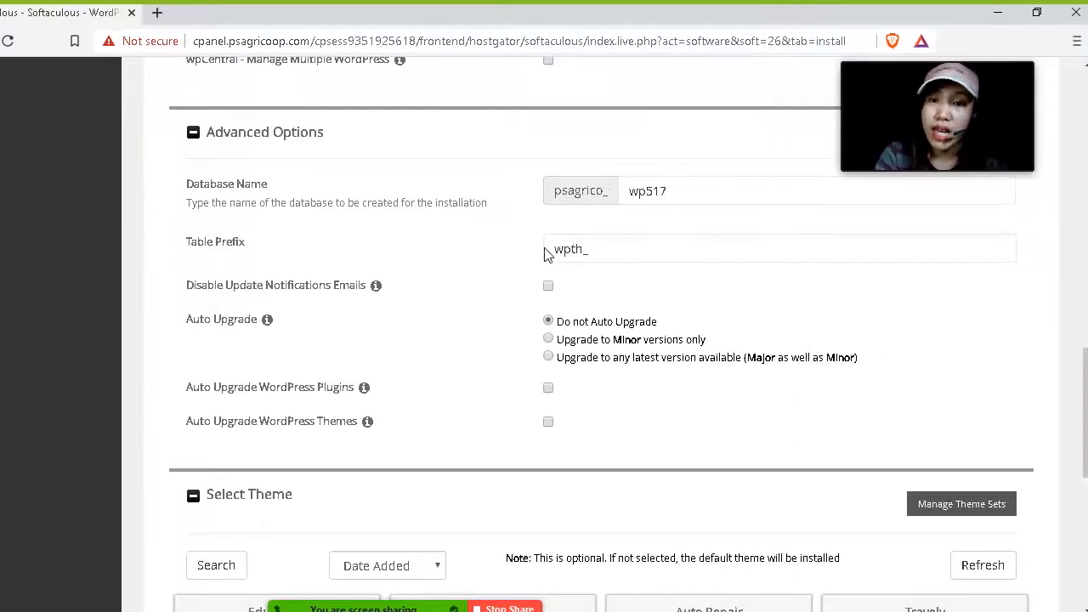
left_click_drag(222, 200, 578, 201)
left_click(698, 198)
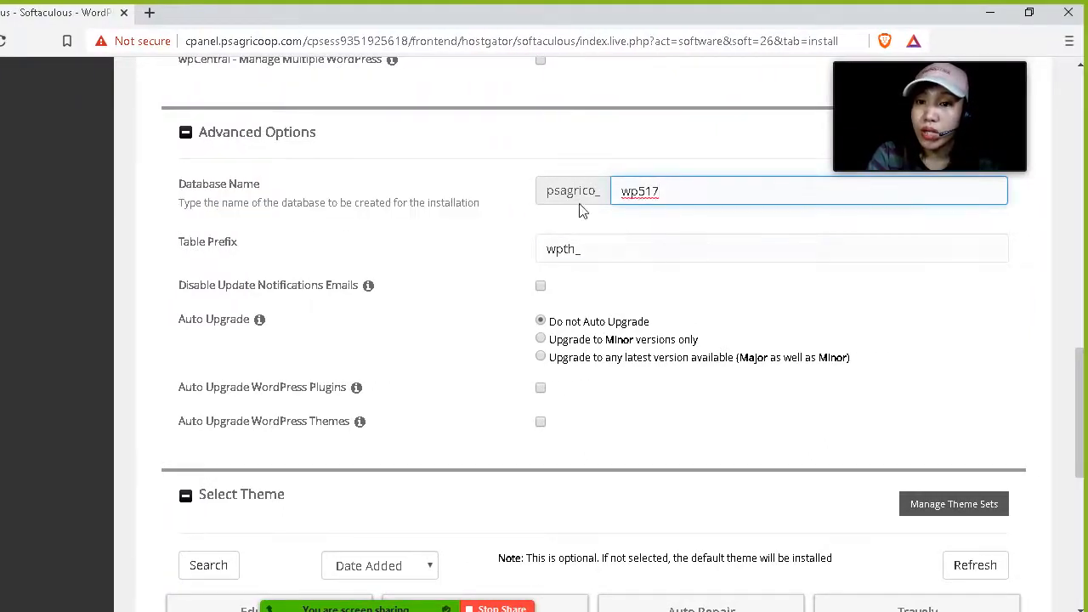
left_click(602, 248)
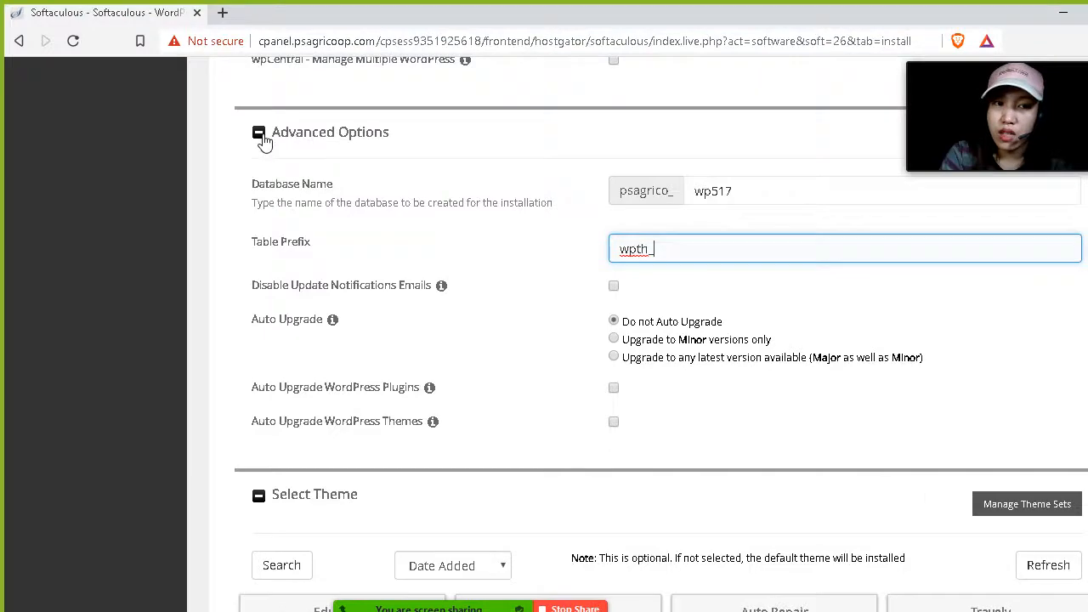
left_click(259, 134)
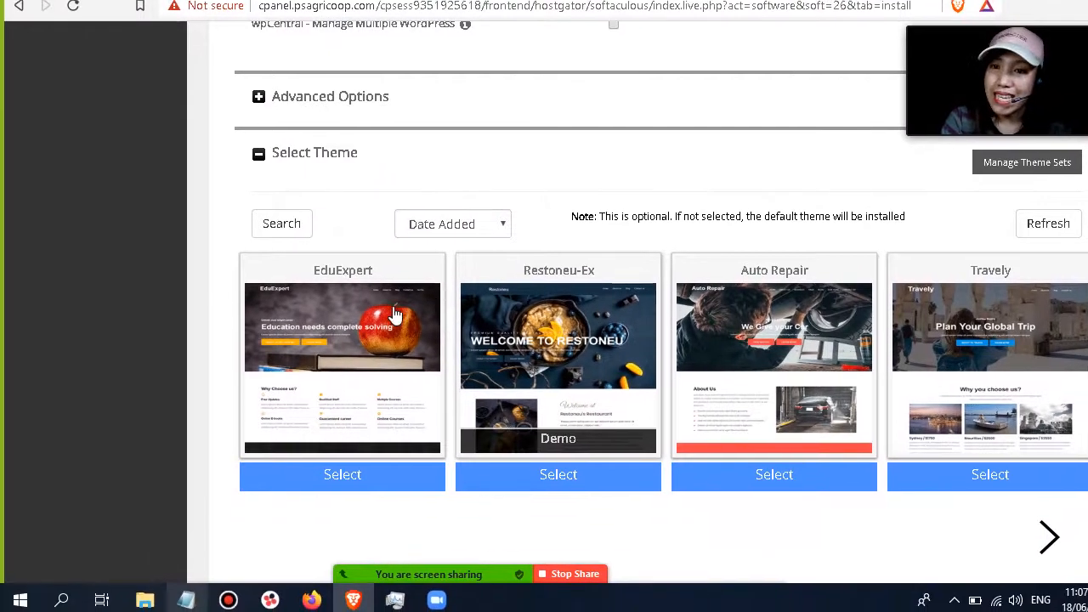
Select the Restoneu-Ex theme and start the WordPress installation.
scroll(432, 316, "down", 1)
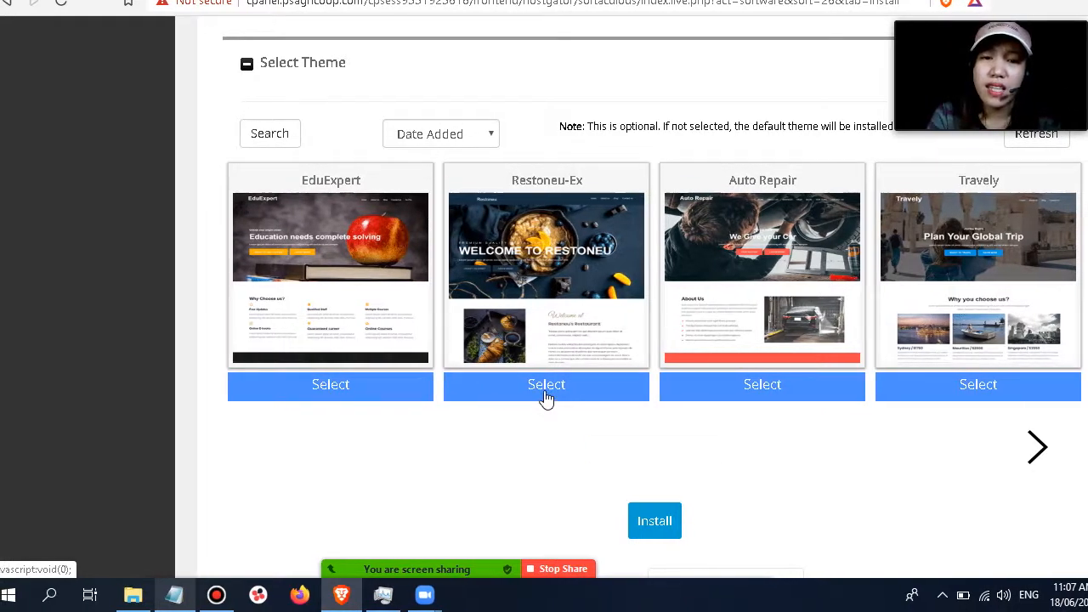
left_click(547, 386)
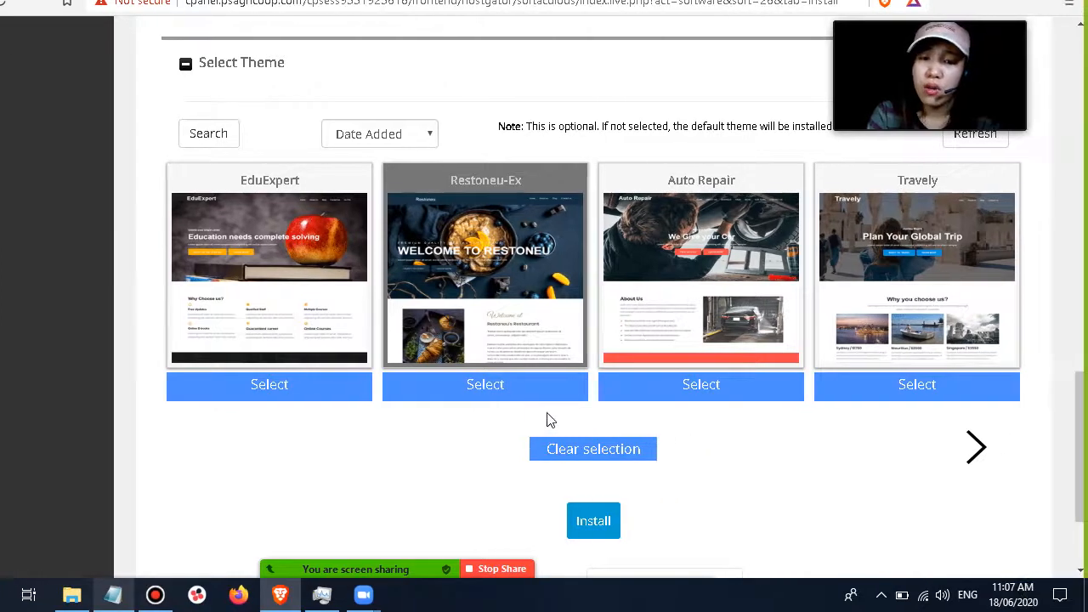
scroll(607, 420, "down", 1)
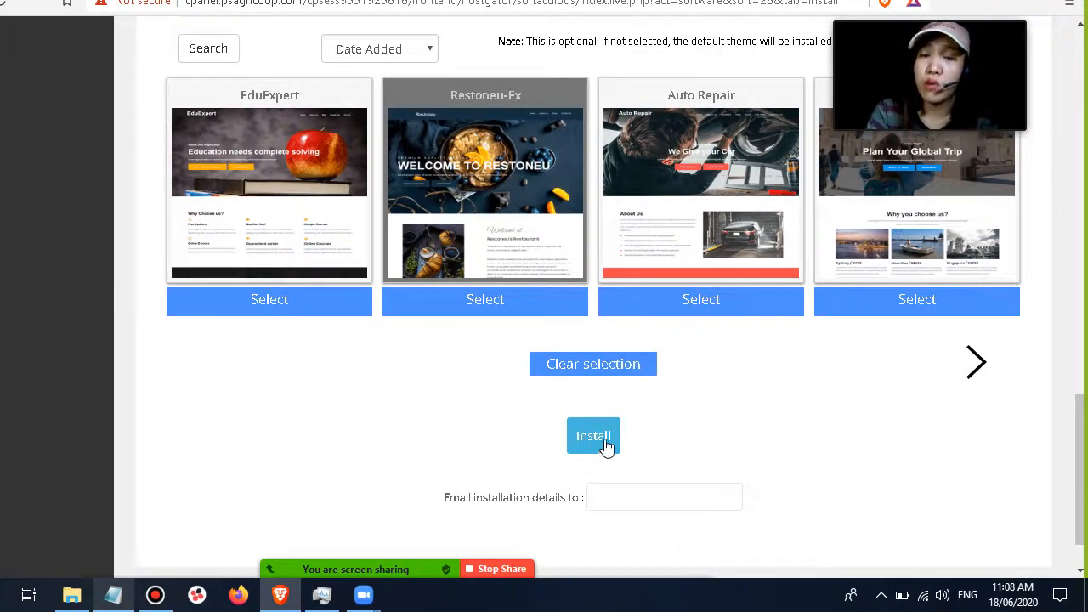
scroll(391, 394, "up", 3)
scroll(465, 387, "up", 13)
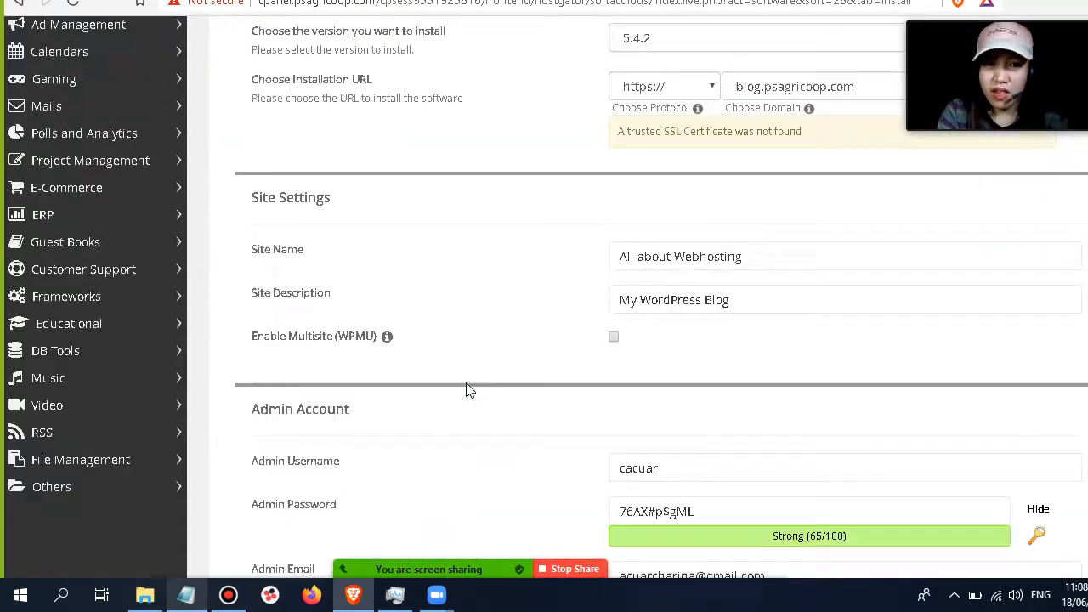
scroll(465, 387, "down", 6)
scroll(548, 310, "down", 8)
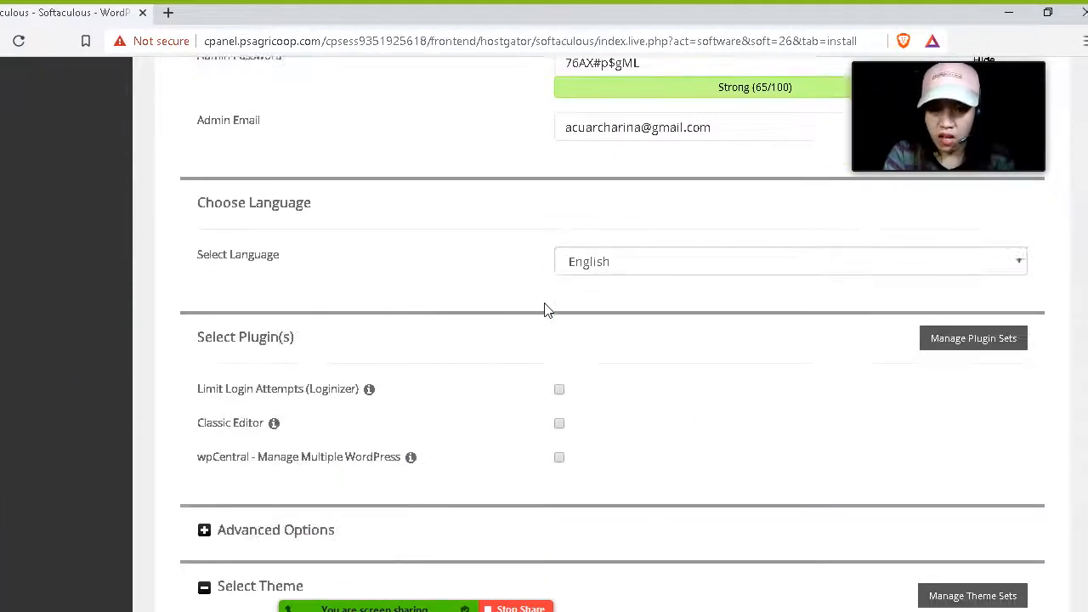
scroll(594, 242, "down", 3)
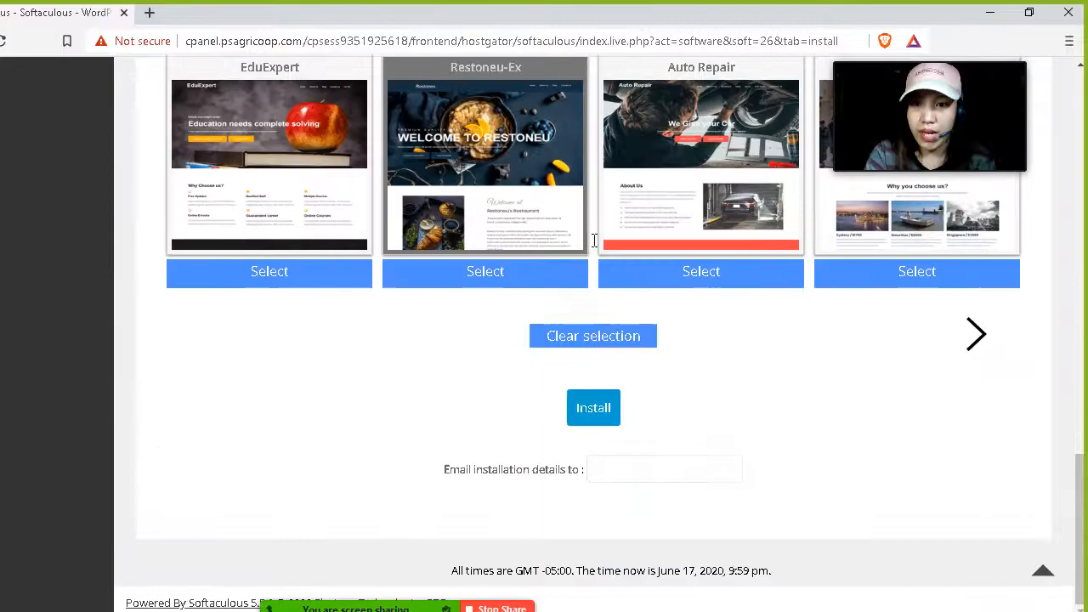
scroll(595, 245, "up", 12)
scroll(595, 246, "down", 12)
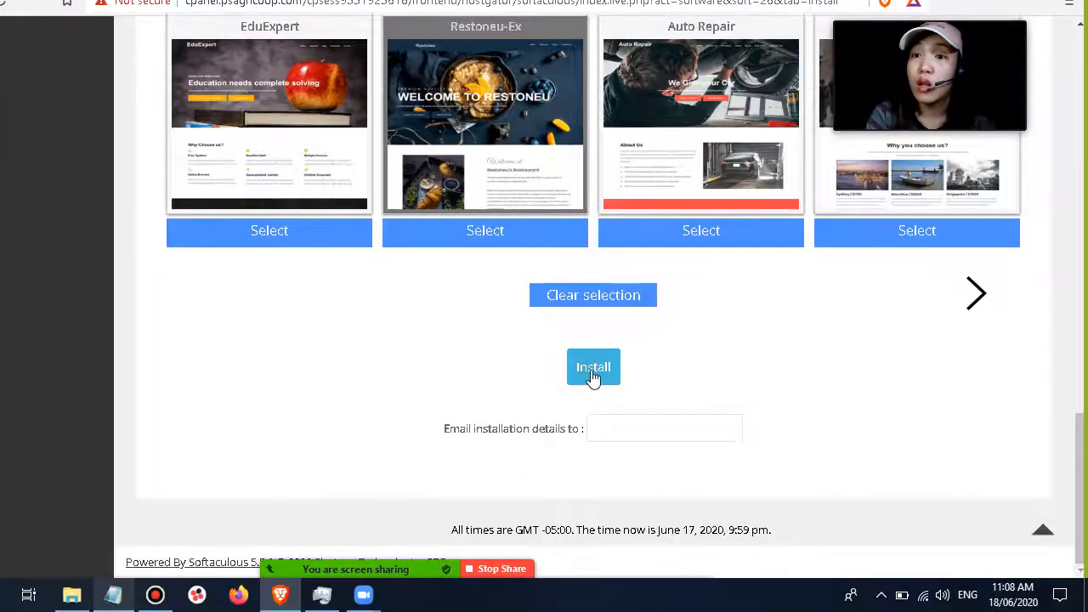
left_click(593, 369)
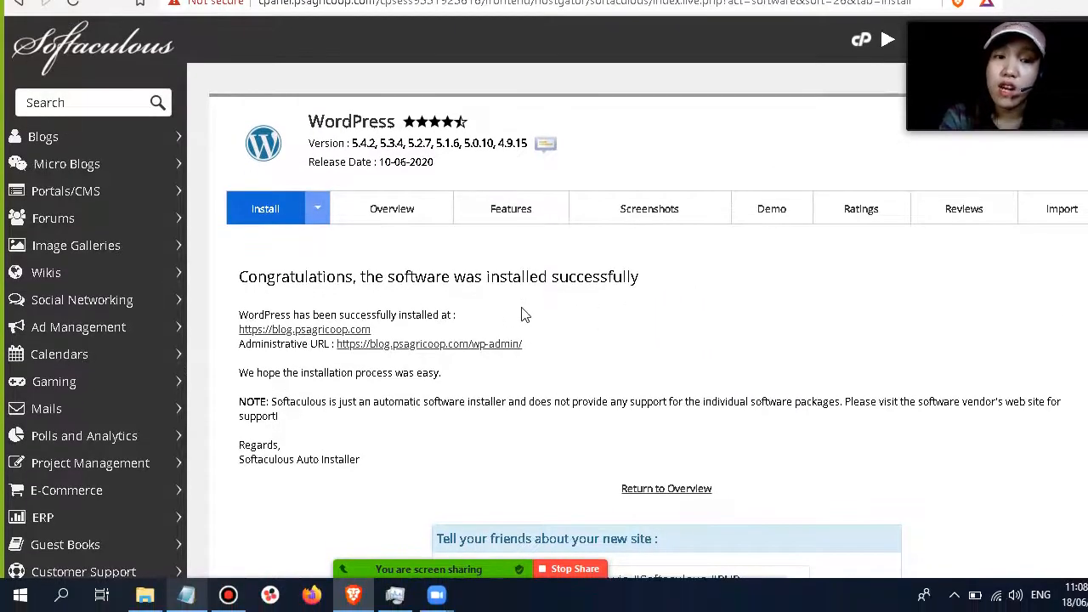
scroll(547, 311, "down", 2)
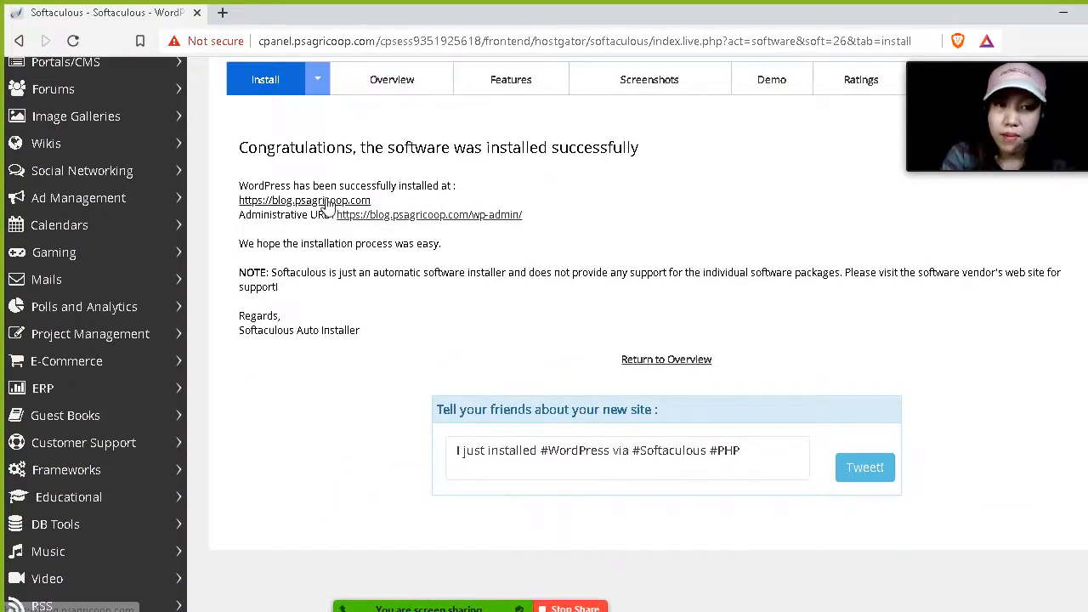
left_click_drag(524, 215, 336, 220)
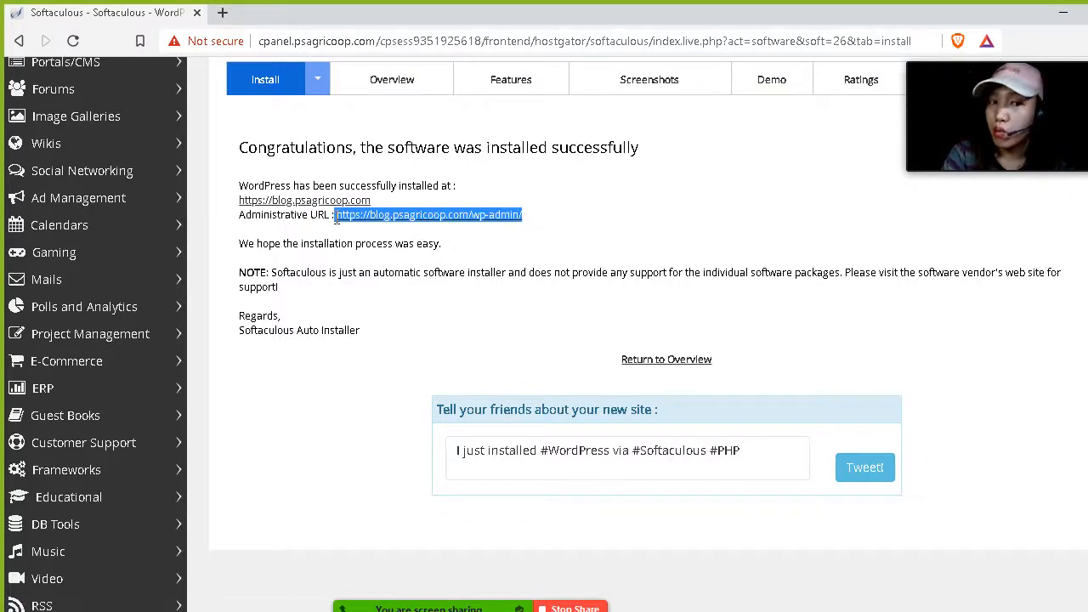
left_click_drag(544, 216, 238, 218)
key("ctrl+minus")
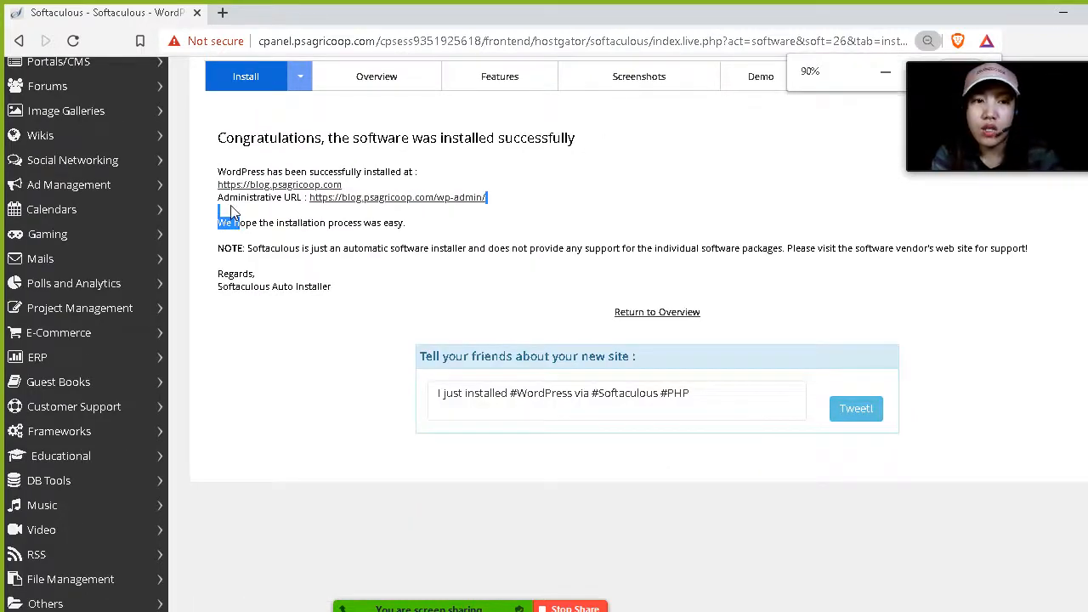
left_click(235, 213)
left_click_drag(486, 198, 338, 228)
key("ctrl+c")
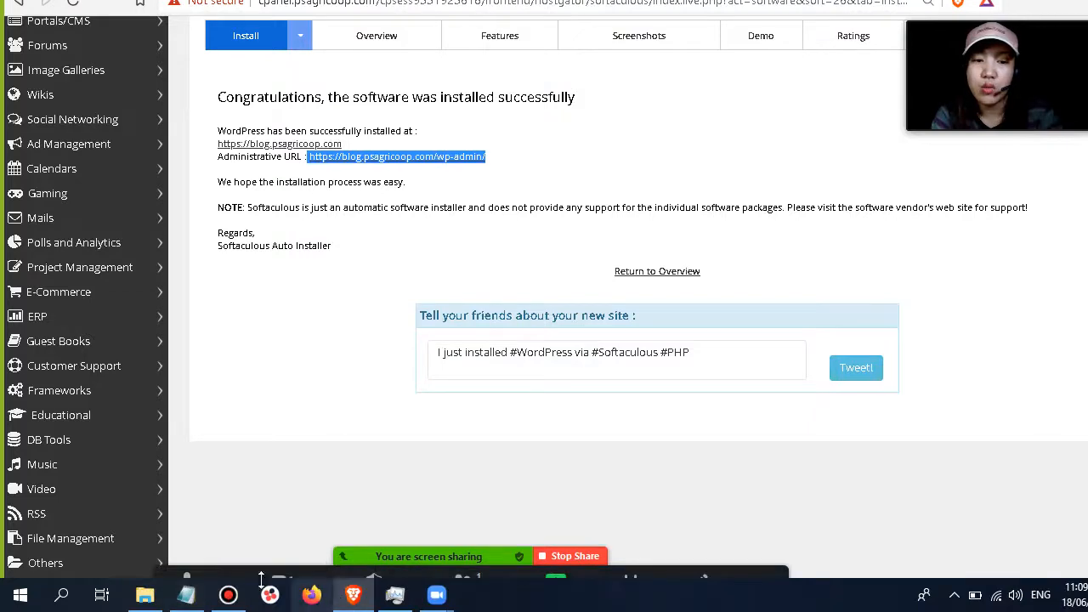
Paste the administrative URL into Notepad a few lines below the saved password.
left_click(187, 595)
left_click(335, 365)
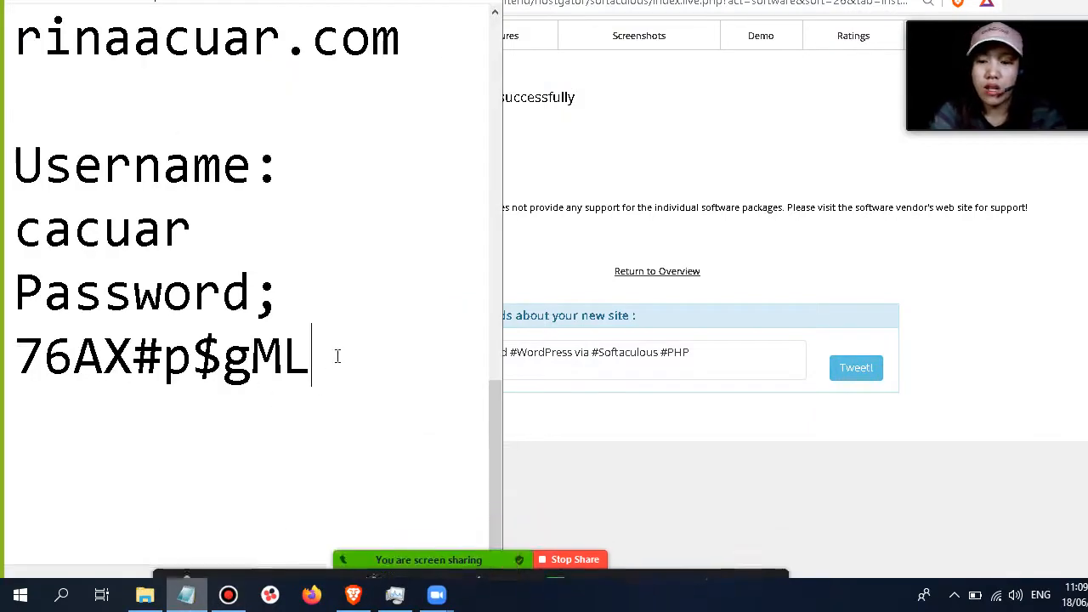
key("Return")
key("Return")
key("Return")
key("ctrl+v")
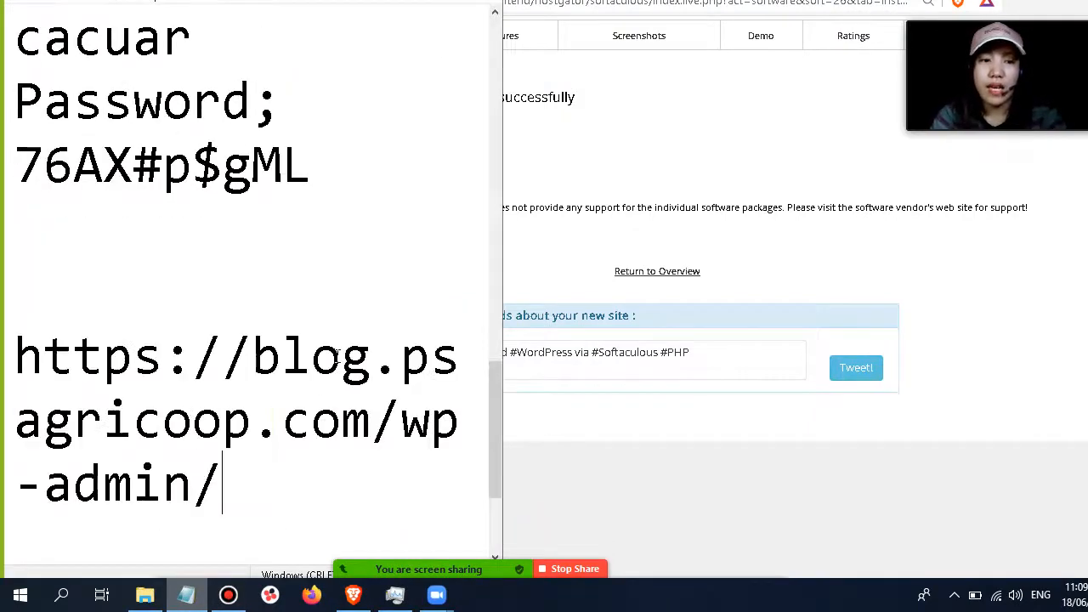
scroll(277, 340, "down", 1)
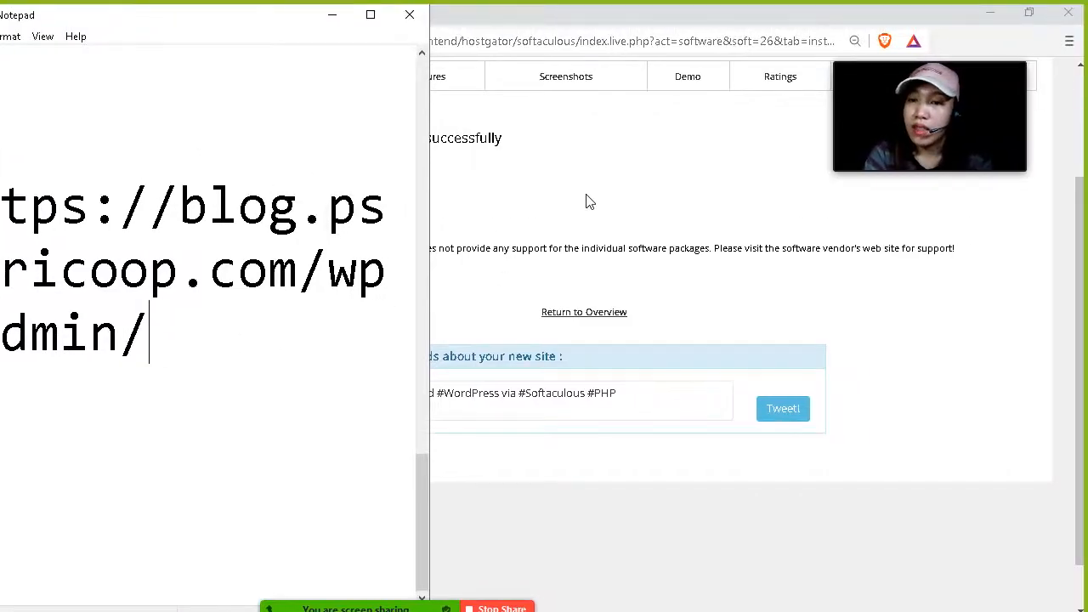
Open the administrative URL in a new browser tab.
left_click(579, 221)
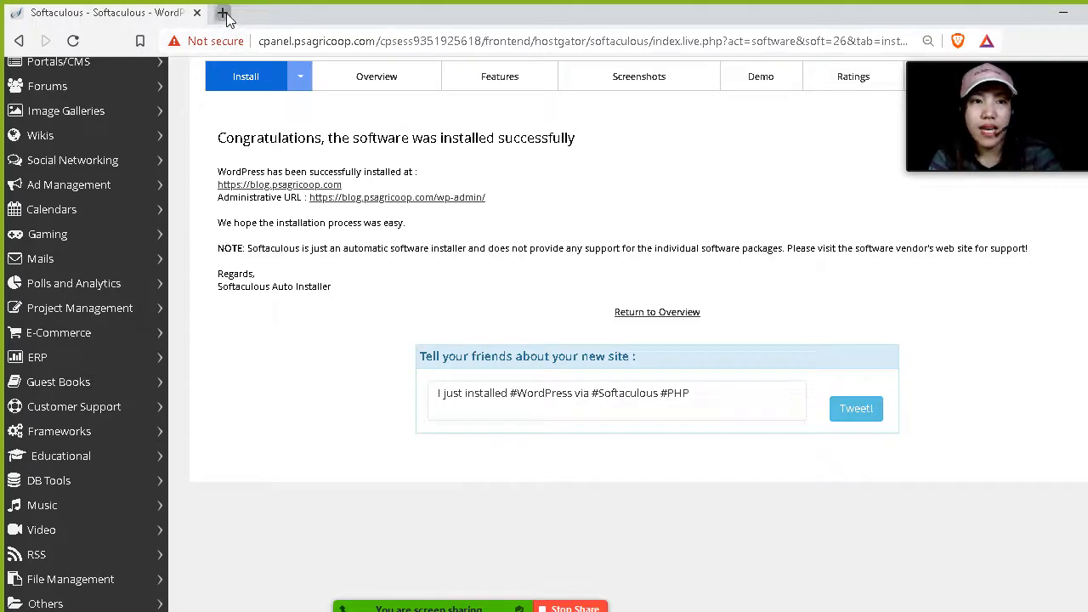
left_click(223, 13)
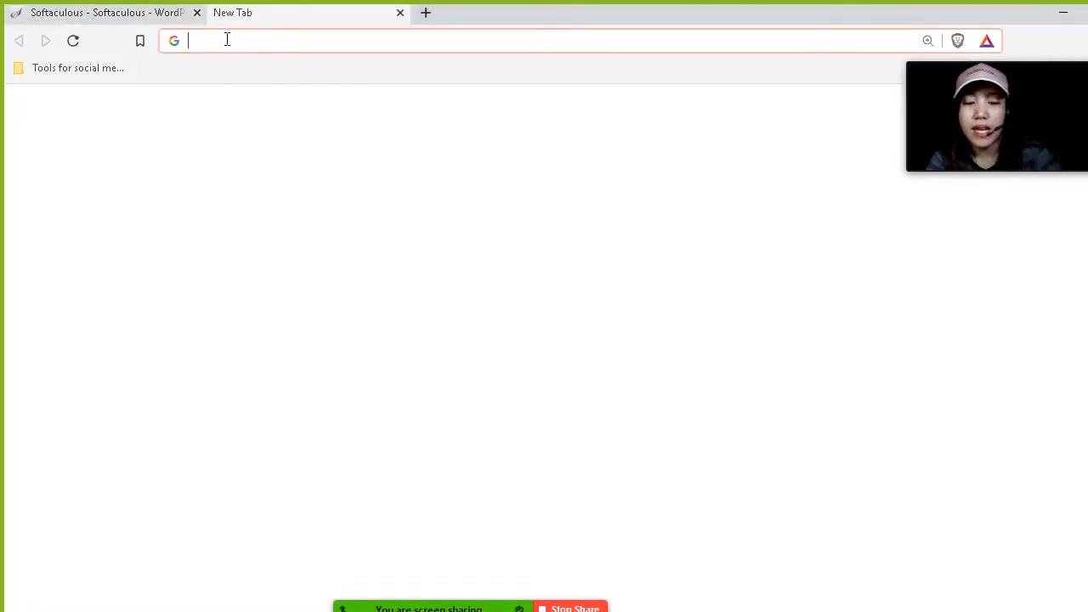
key("ctrl+v")
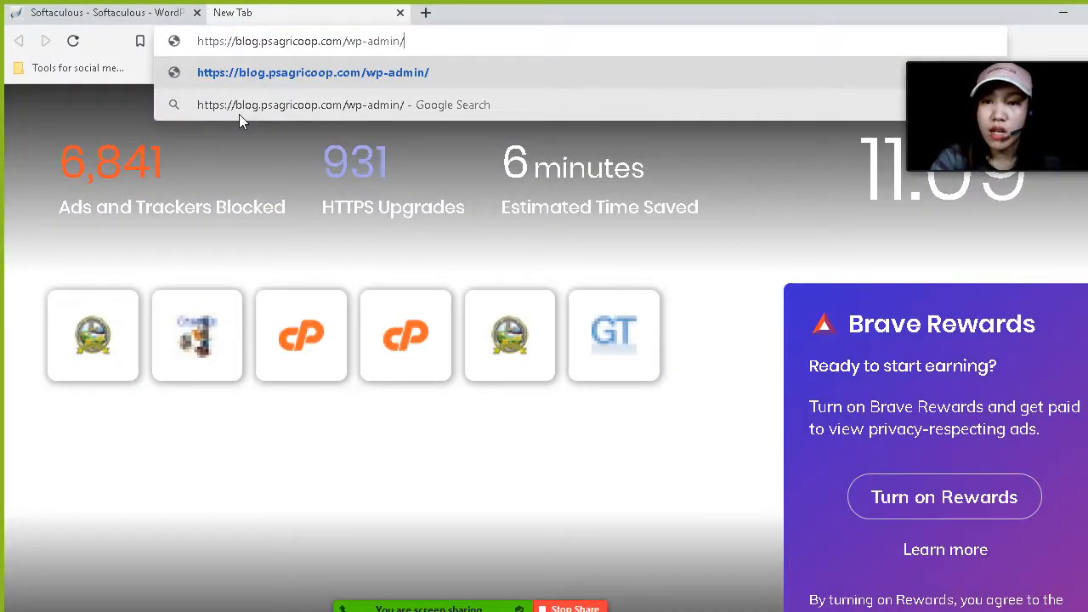
key("Return")
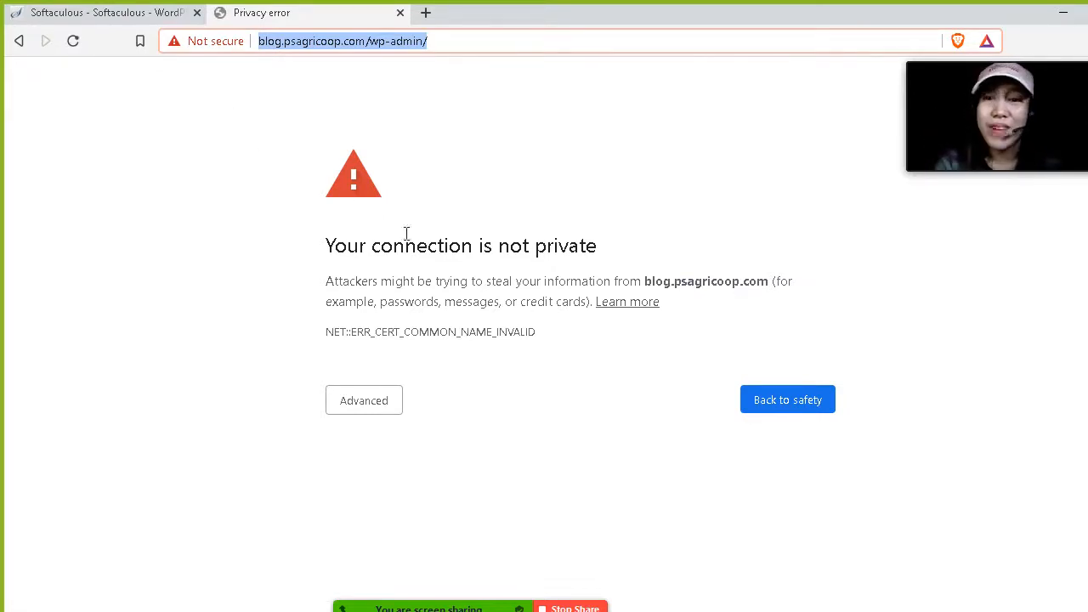
Reload the page and proceed past the privacy warning to blog.psagricoop.com (unsafe).
key("F5")
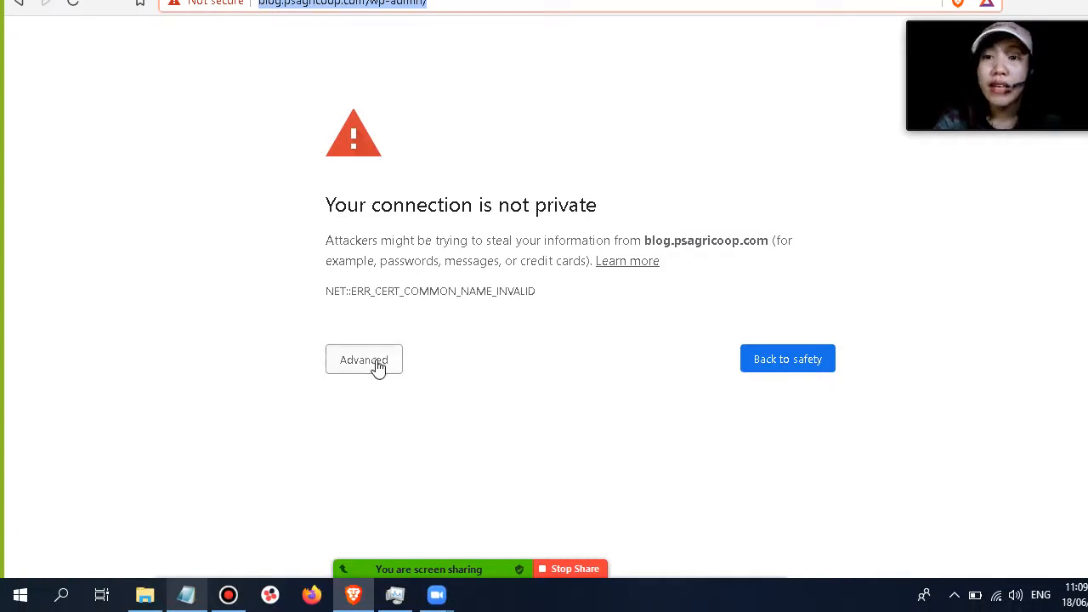
left_click(377, 364)
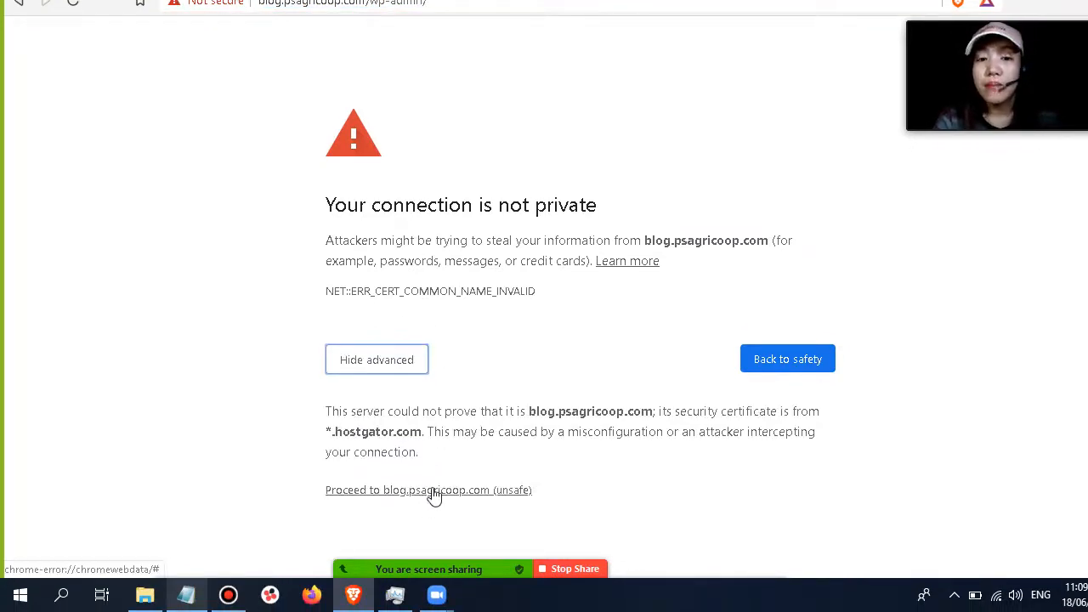
left_click(434, 492)
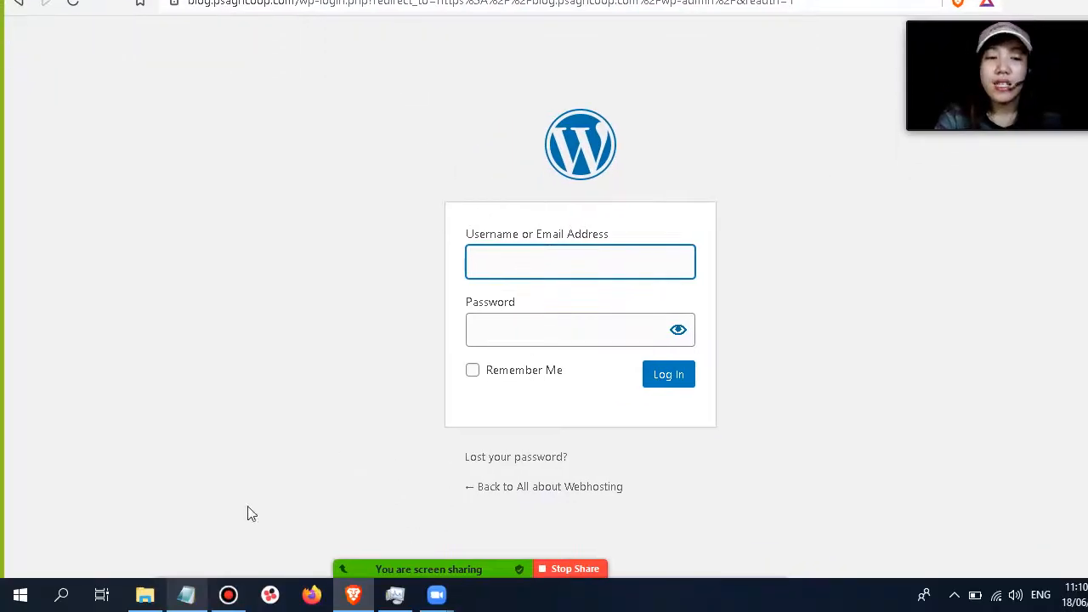
Copy the admin username from Notepad and paste it into the WordPress login's username field.
left_click(194, 604)
scroll(189, 231, "up", 5)
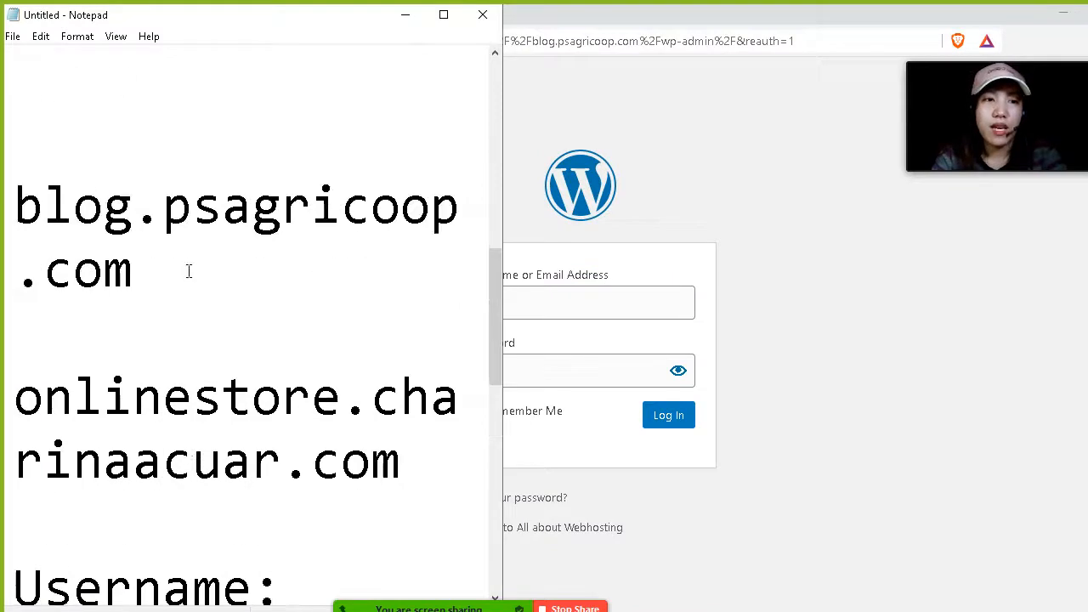
scroll(189, 272, "up", 5)
scroll(189, 271, "down", 10)
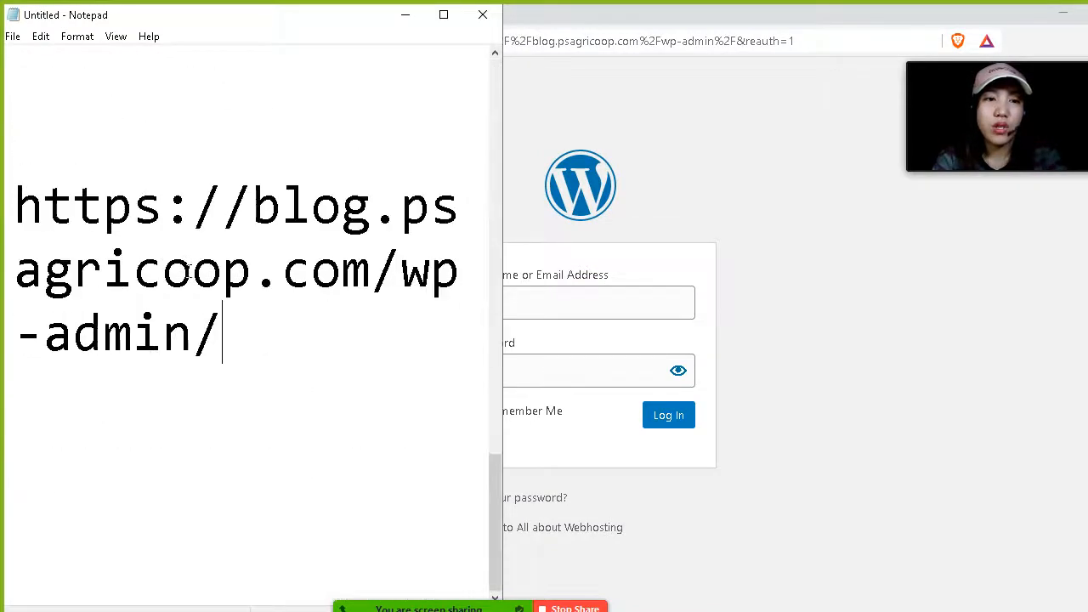
scroll(190, 268, "up", 3)
scroll(258, 396, "down", 1)
left_click(196, 270)
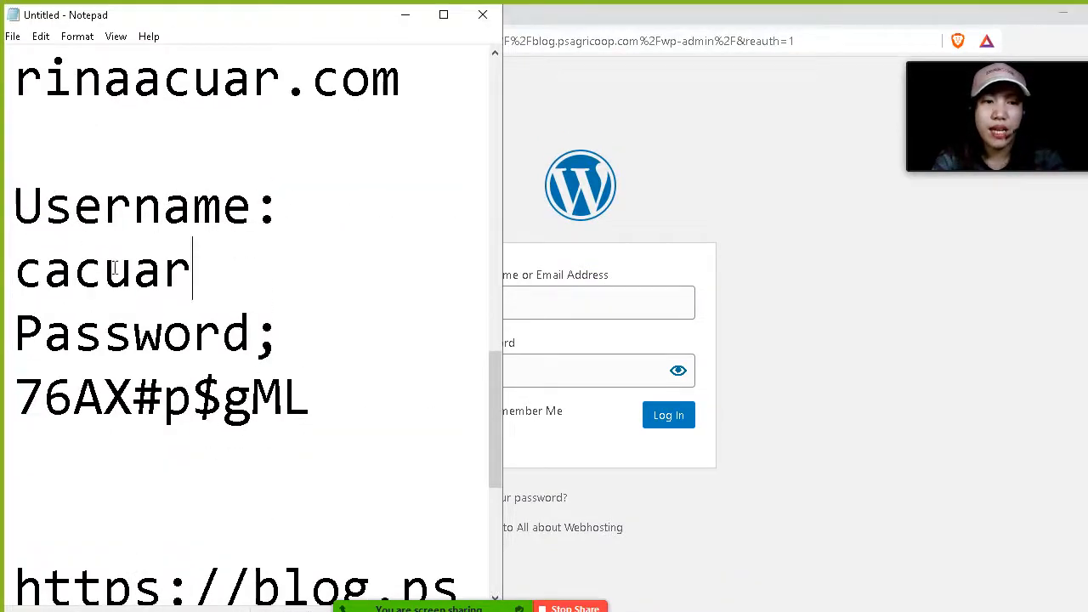
double_click(113, 268)
type("C")
key("ctrl+z")
left_click(532, 269)
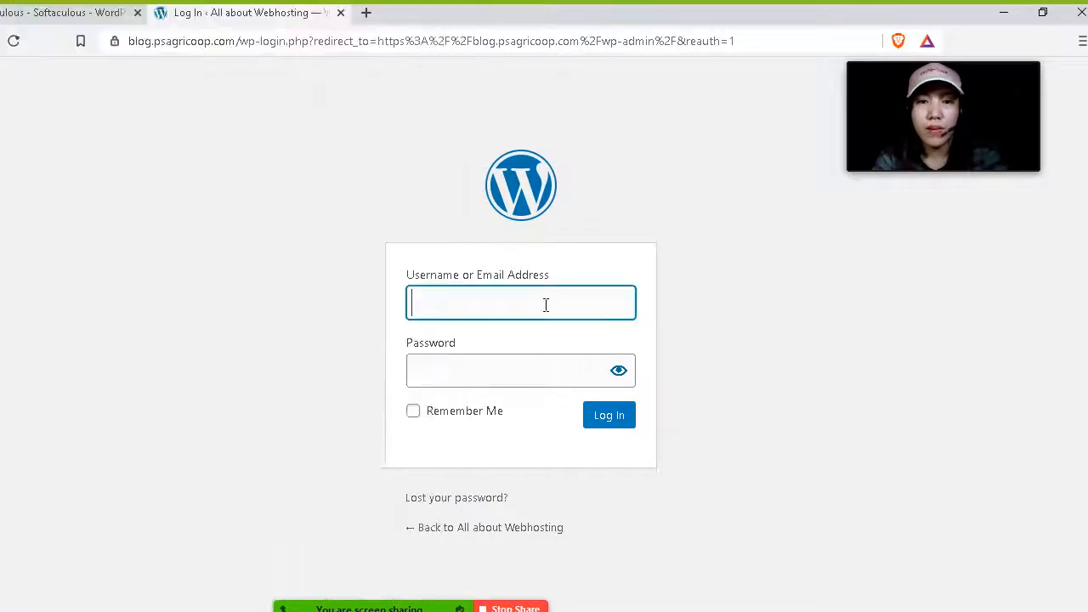
type("cacuar")
Copy the admin password from Notepad, paste it into the password field, and log in to WordPress.
left_click(185, 593)
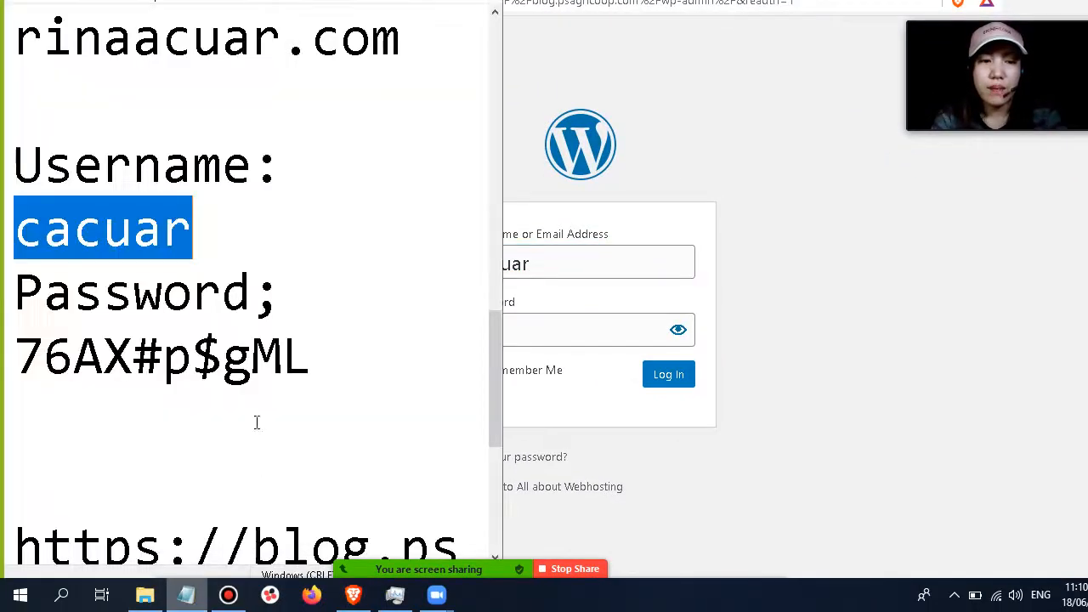
left_click_drag(312, 358, 27, 358)
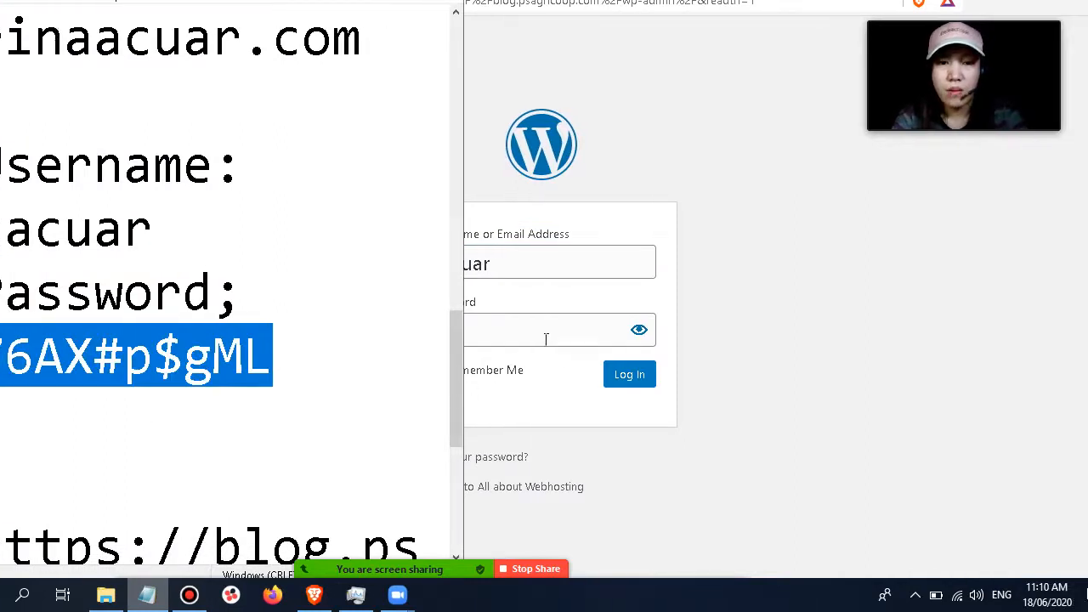
left_click(584, 336)
key("ctrl+v")
left_click(669, 374)
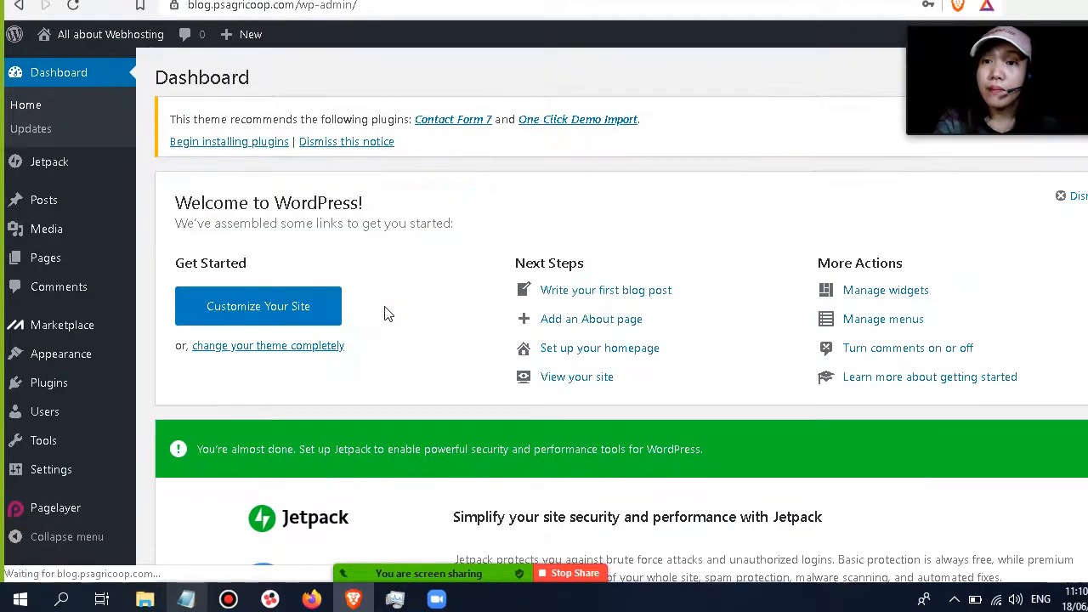
Open the Plugins page from the WordPress dashboard.
scroll(388, 316, "down", 2)
scroll(411, 314, "down", 2)
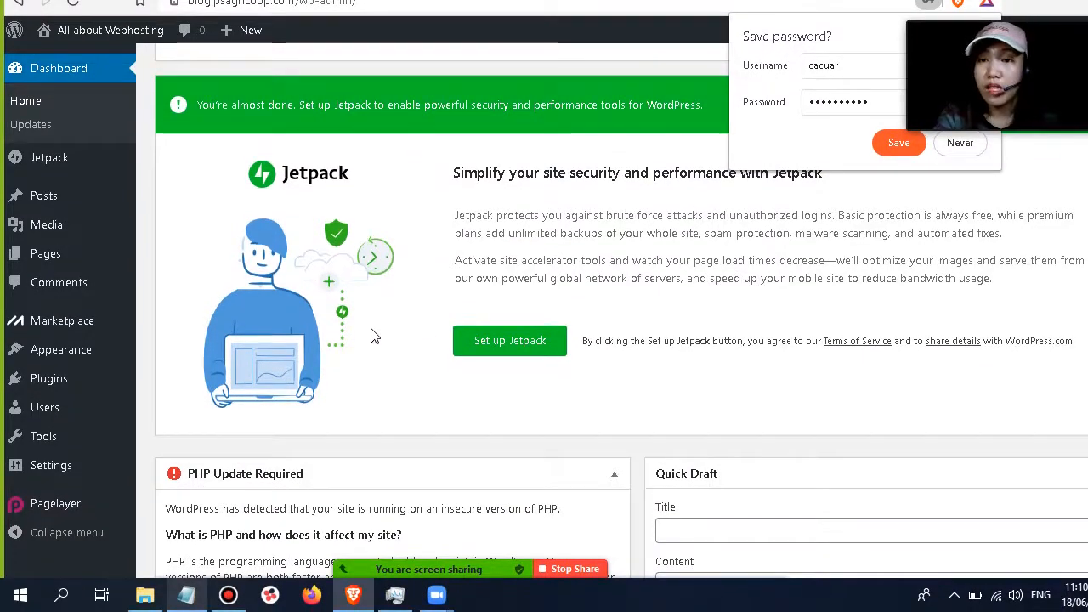
mouse_move(61, 384)
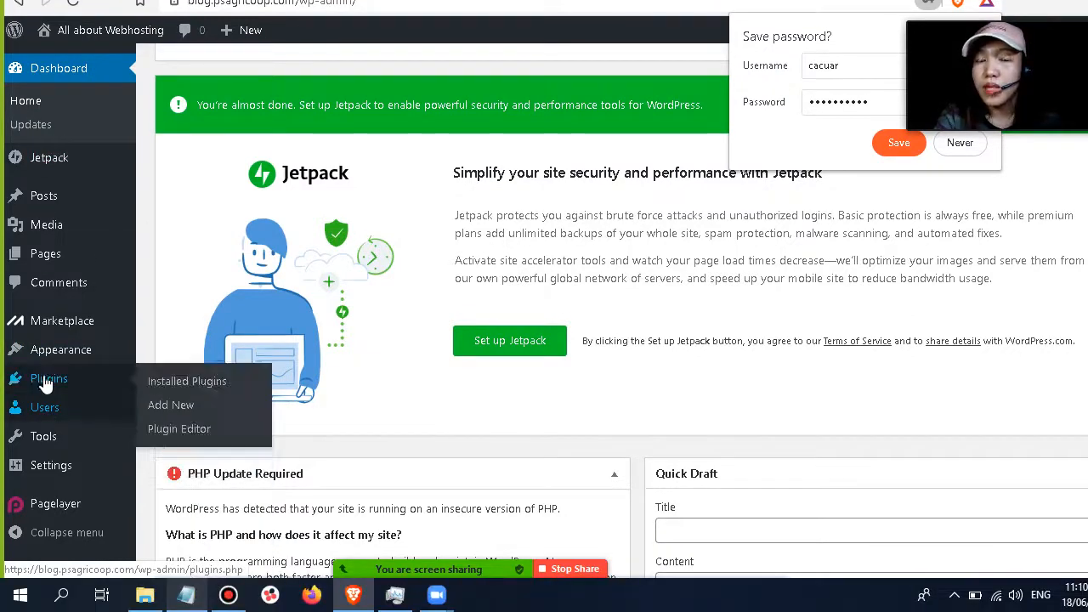
left_click(44, 388)
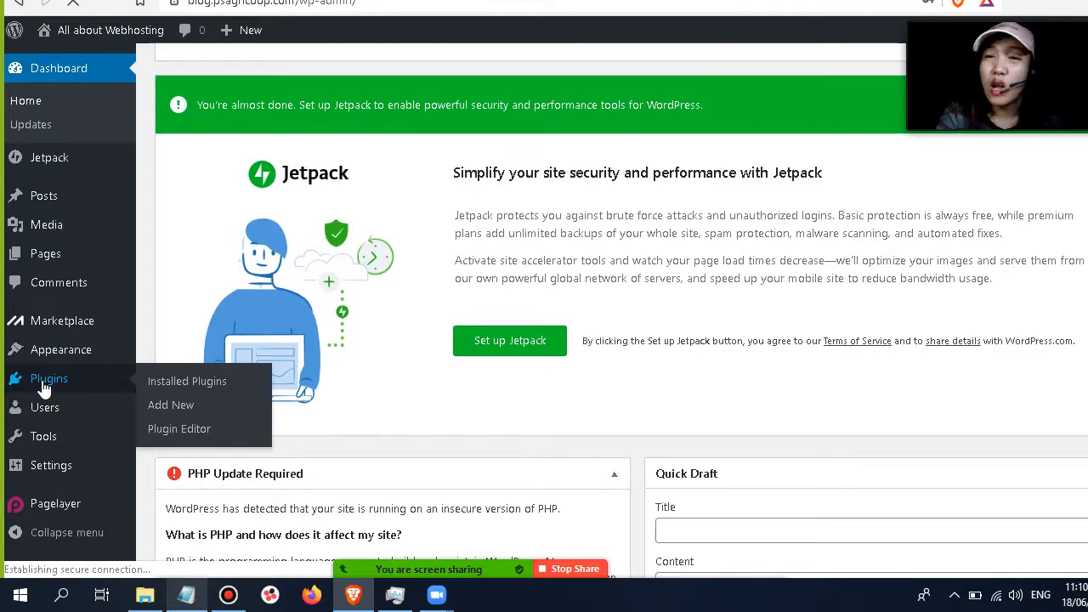
Write REALLY SIMPLE SSL in Notepad below the admin URL and select the text for copying.
left_click(186, 596)
scroll(237, 344, "down", 2)
key("Return")
key("Return")
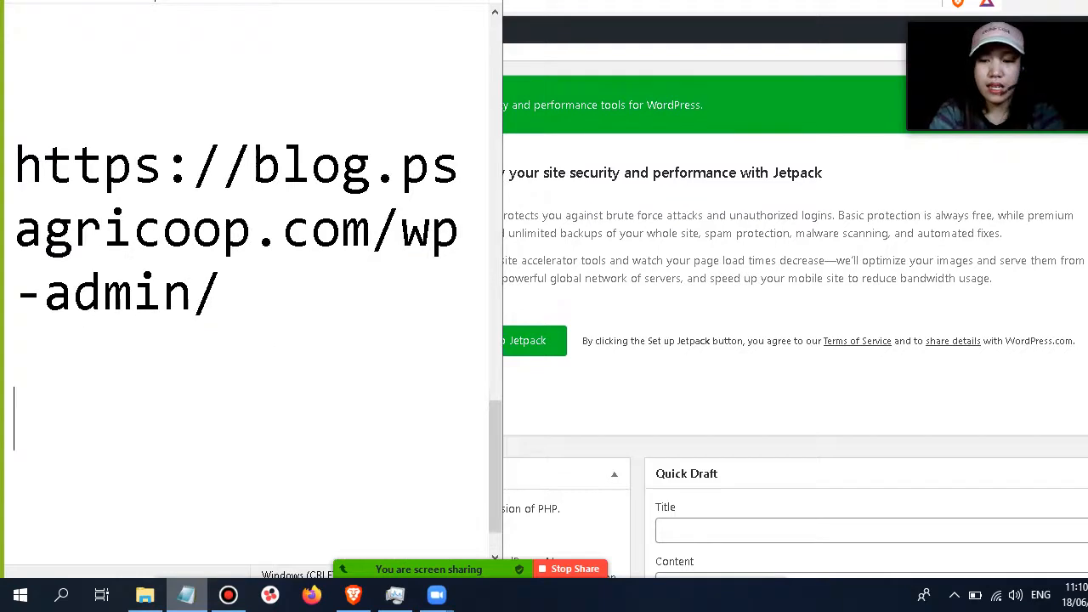
type("REALLY SUM")
key("BackSpace")
key("BackSpace")
type("IMPLE SSL")
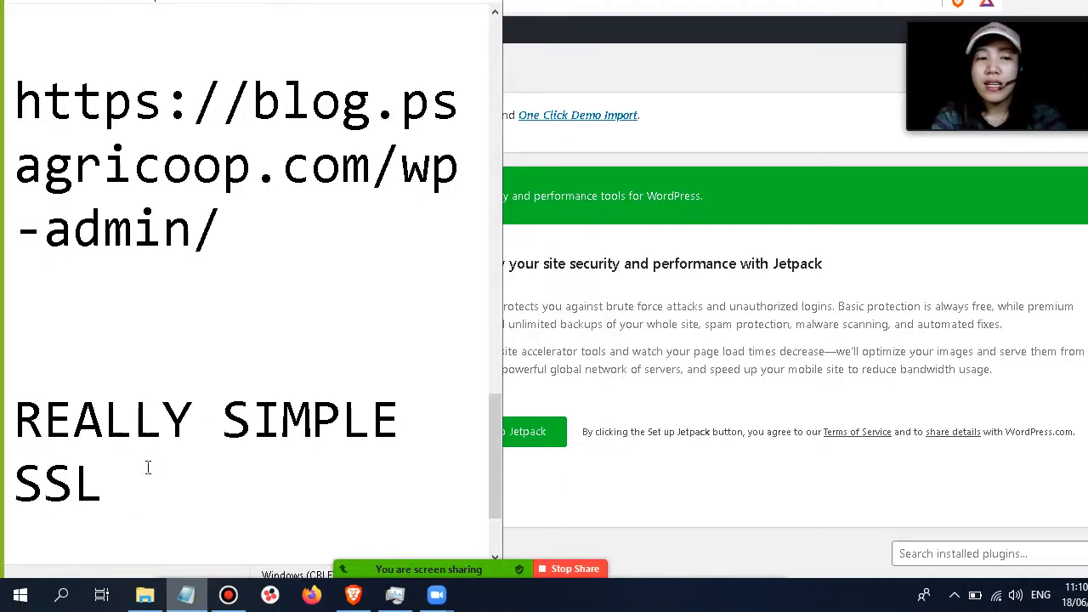
left_click_drag(148, 467, 4, 393)
key("ctrl+c")
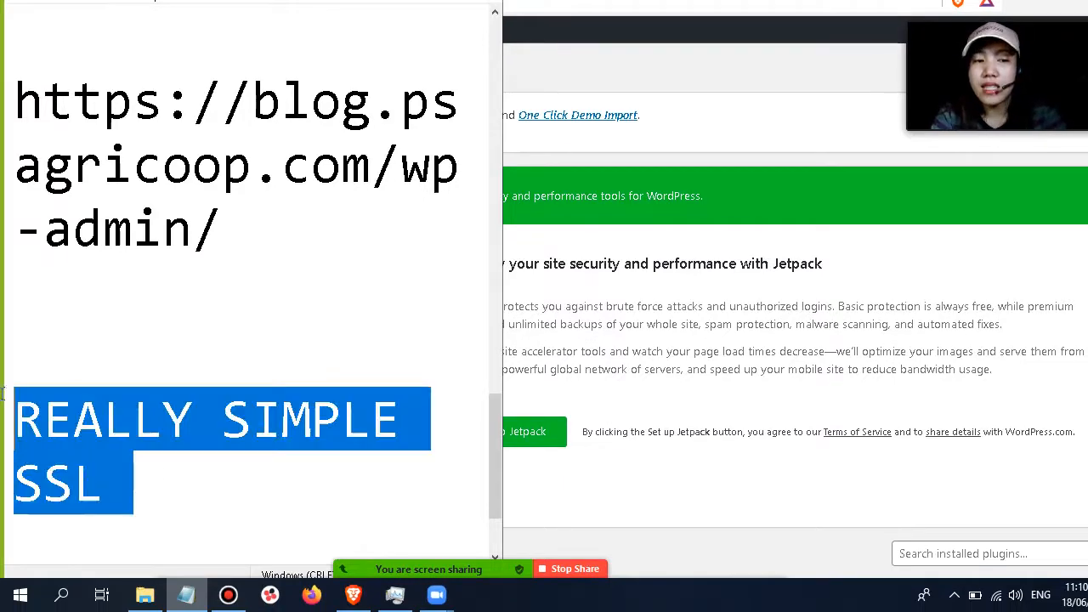
Open the Add Plugins page and search for REALLY SIMPLE SSL by pasting the copied name.
scroll(907, 454, "down", 3)
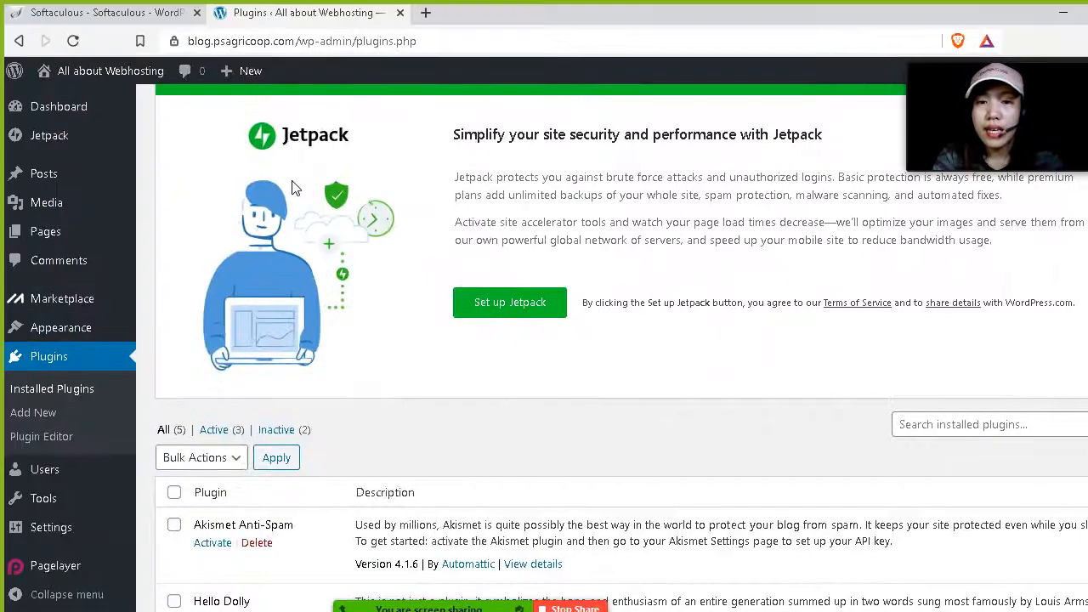
scroll(292, 187, "up", 2)
left_click(258, 114)
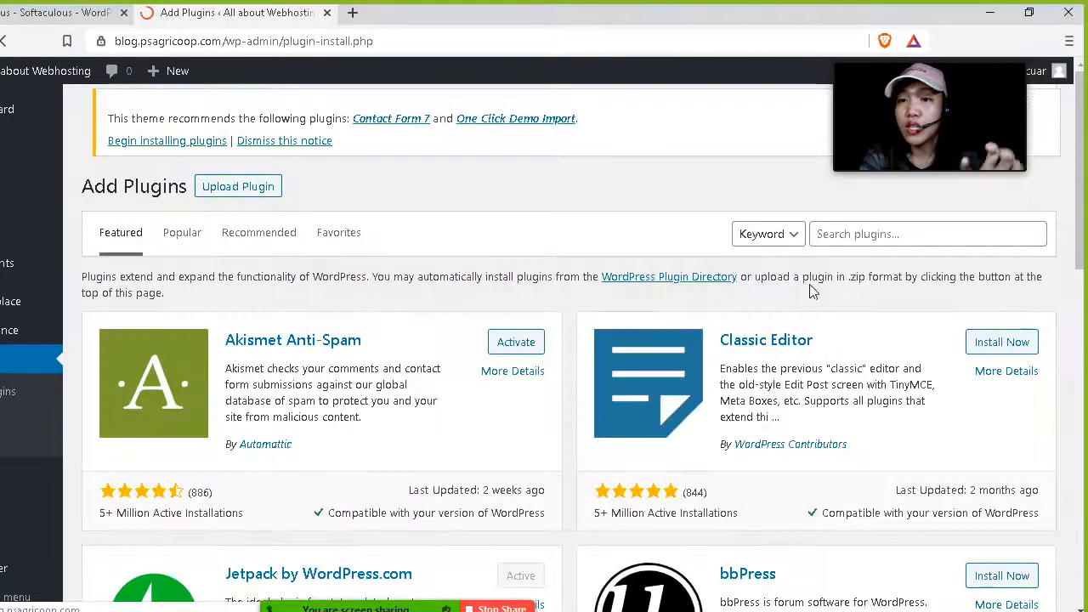
left_click(868, 239)
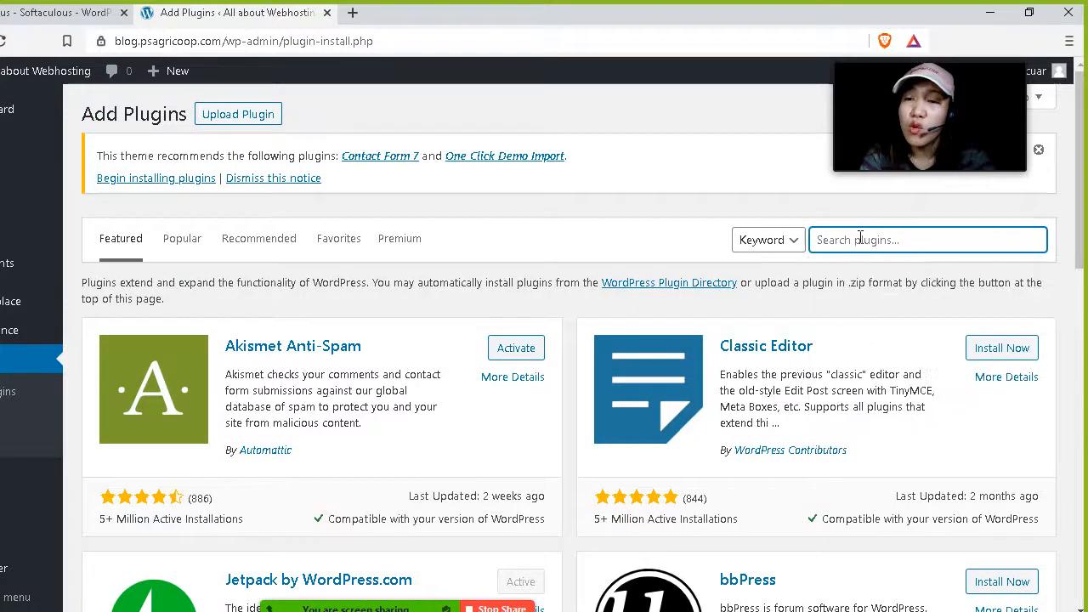
key("ctrl+v")
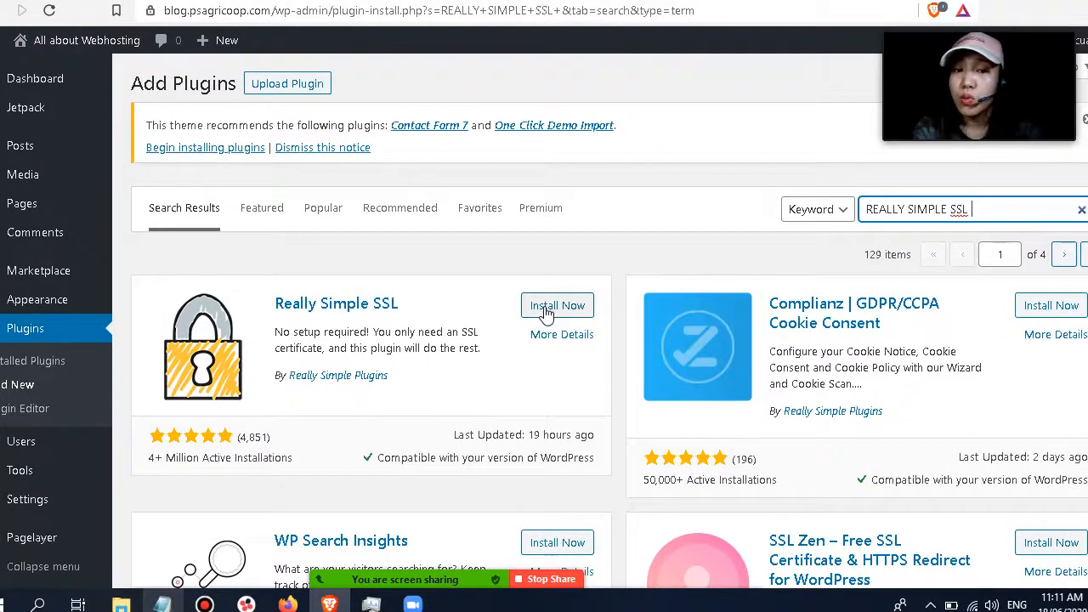
Install and activate the Really Simple SSL plugin, then review the installed plugins list.
left_click(571, 297)
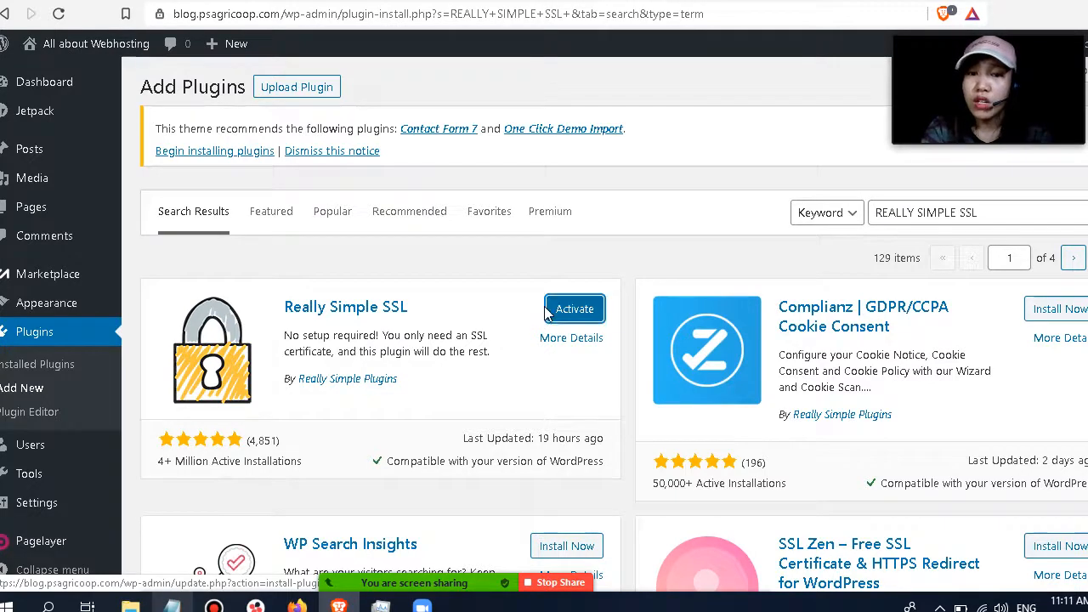
left_click(547, 312)
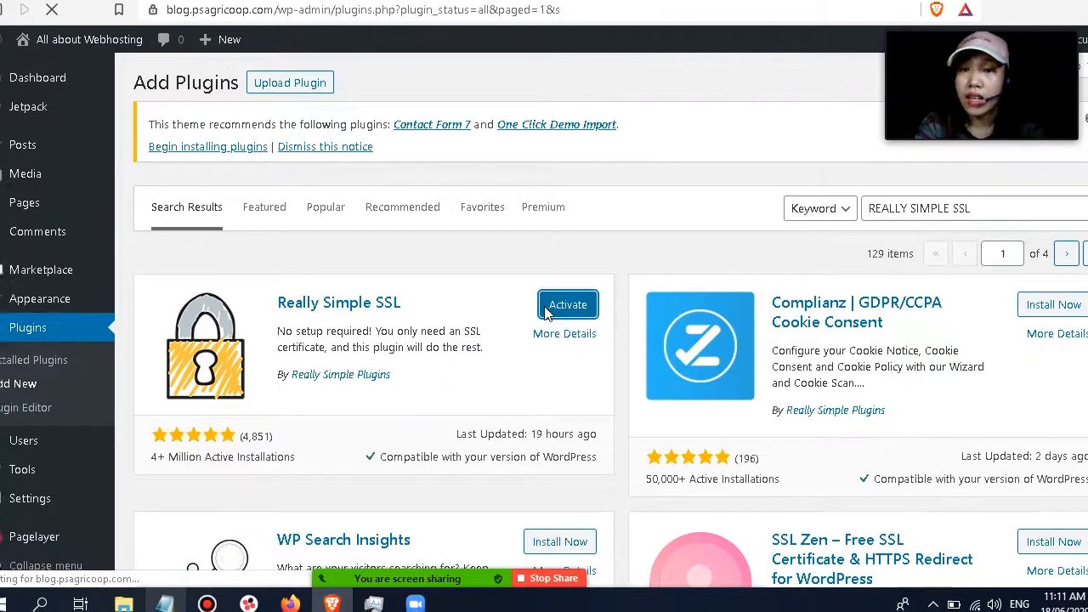
scroll(482, 310, "down", 8)
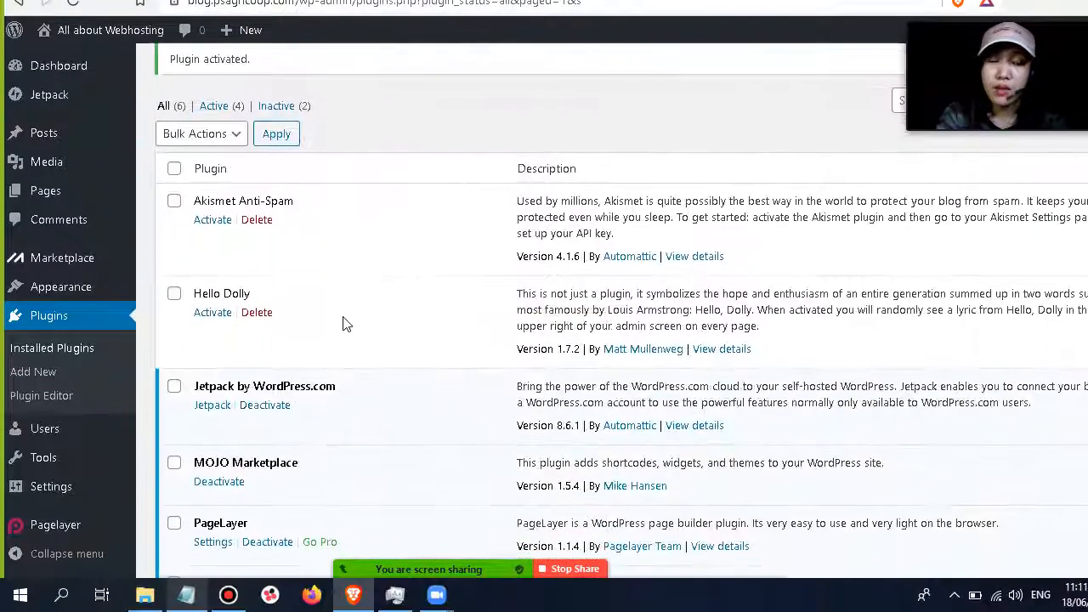
scroll(344, 323, "down", 2)
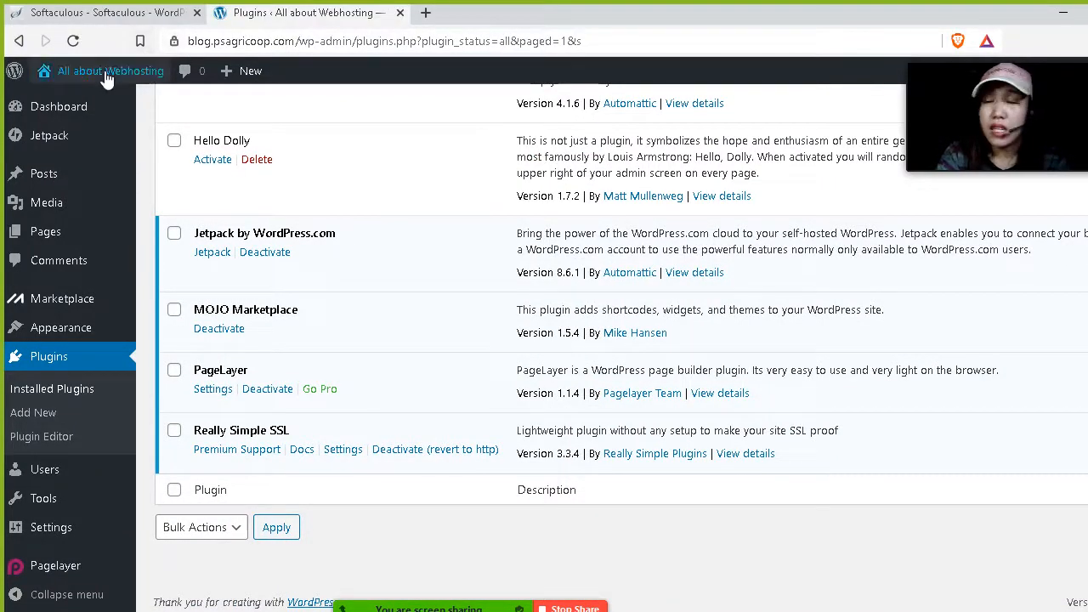
Visit the blog's public site from the admin toolbar.
mouse_move(69, 75)
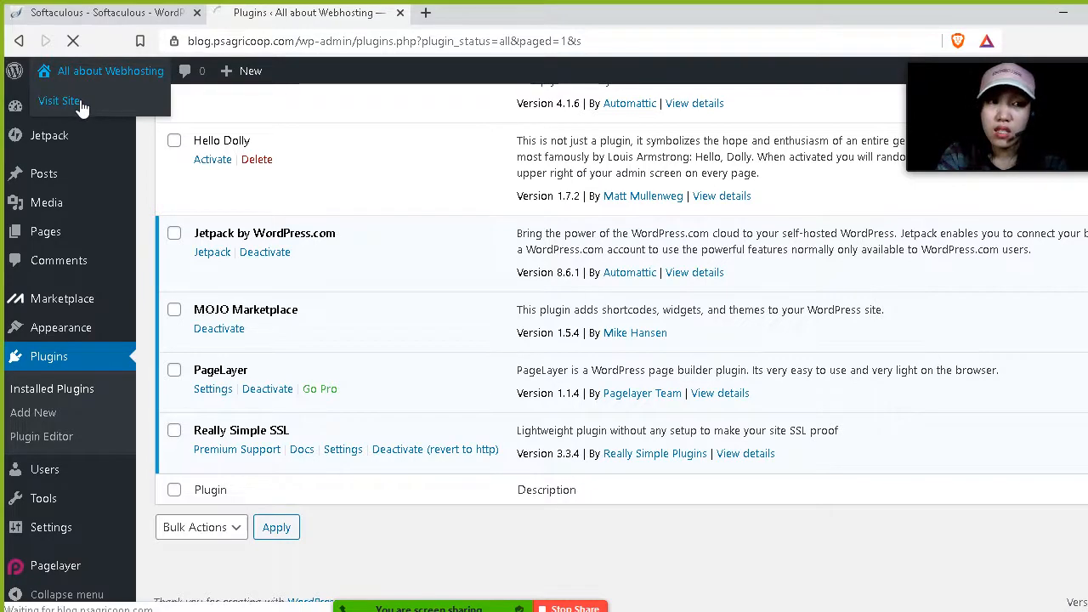
left_click(59, 102)
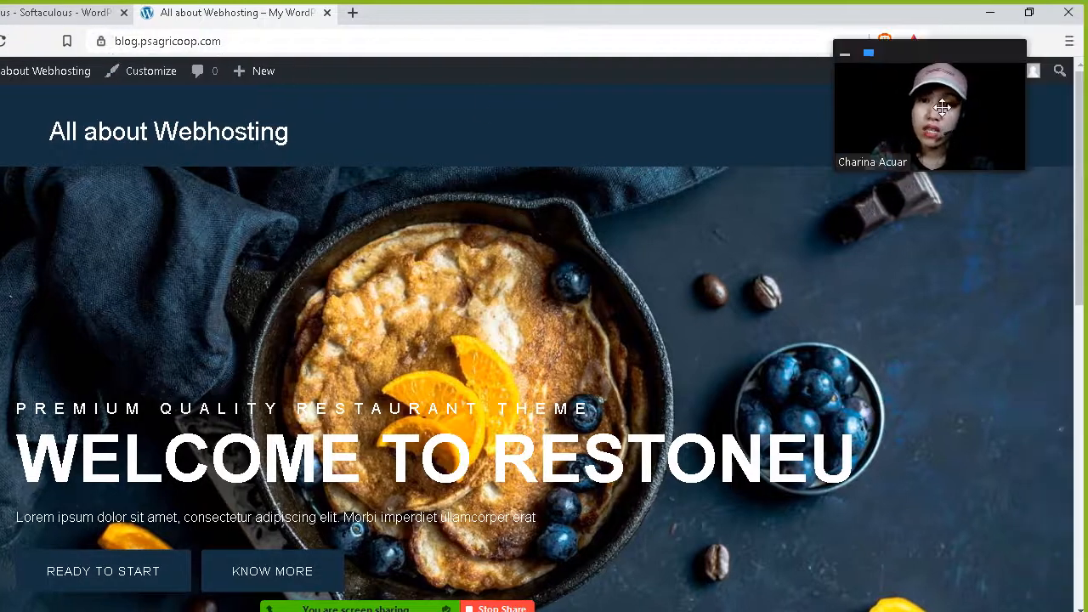
left_click_drag(1002, 65, 772, 169)
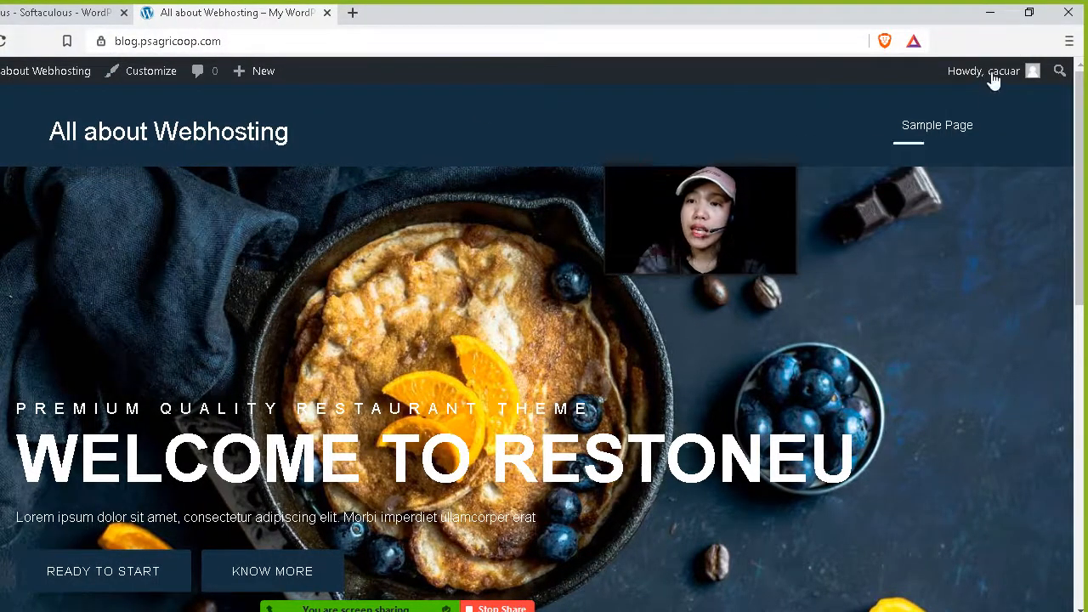
mouse_move(991, 75)
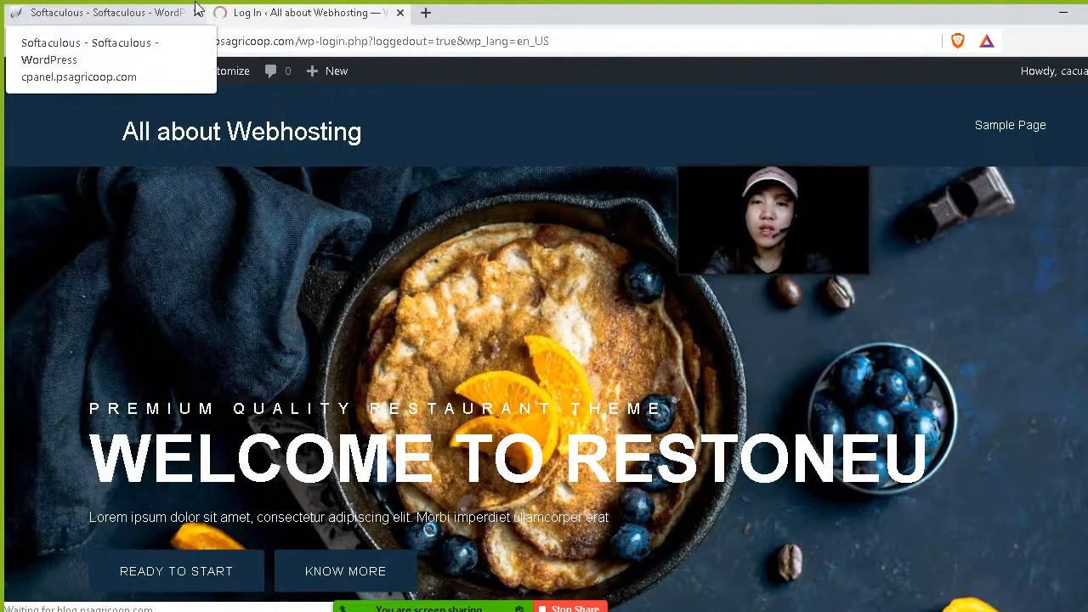
Select the administrative URL on the Softaculous success page and close the WordPress tab.
left_click(158, 15)
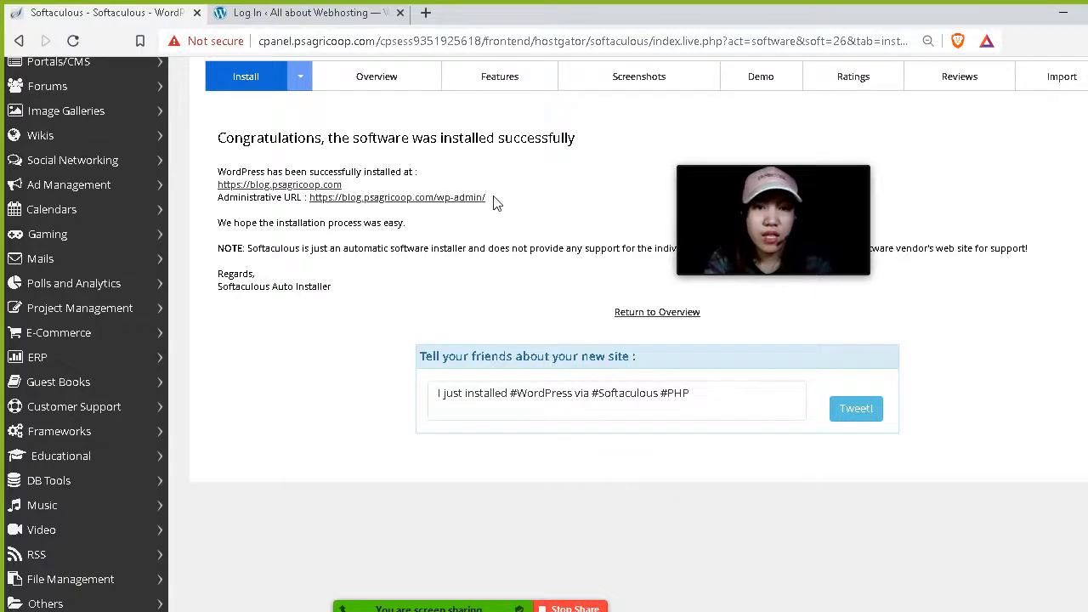
left_click_drag(491, 199, 313, 204)
key("ctrl+c")
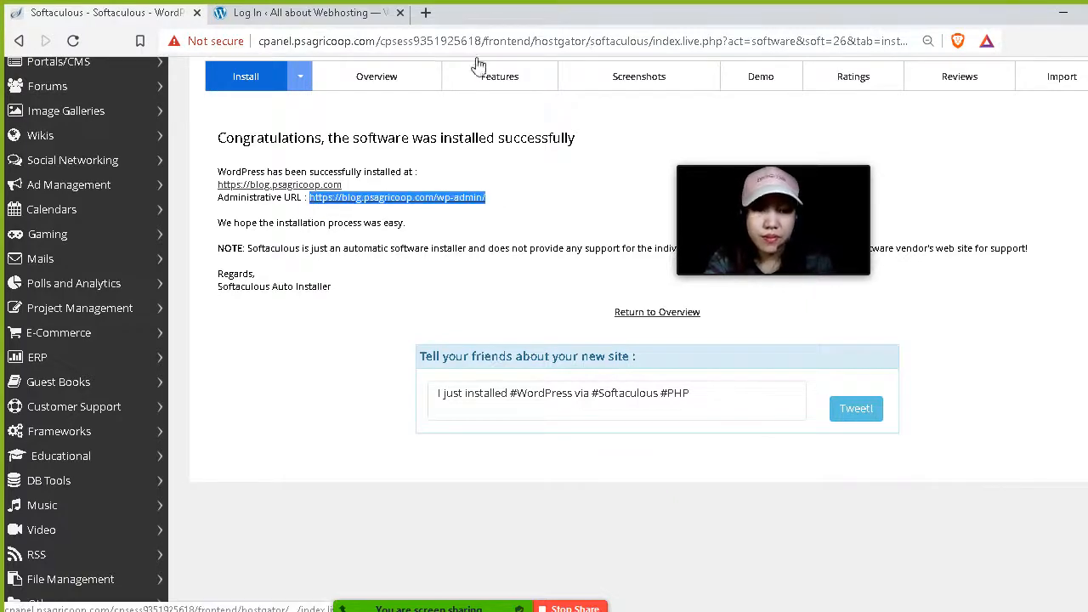
left_click(400, 12)
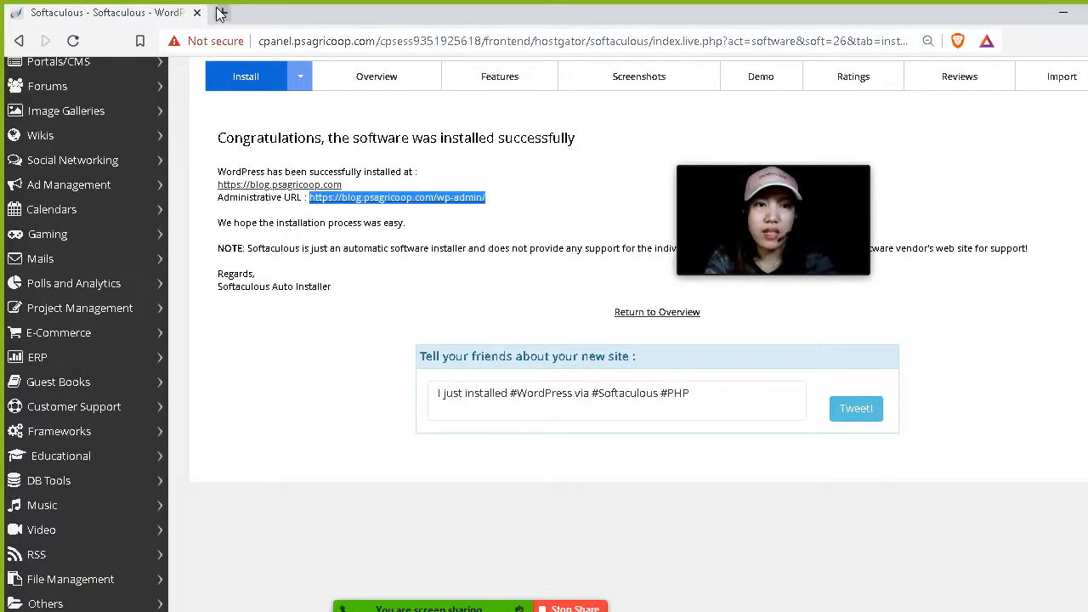
Open a new tab and load the pasted administrative URL.
left_click(220, 13)
key("ctrl+v")
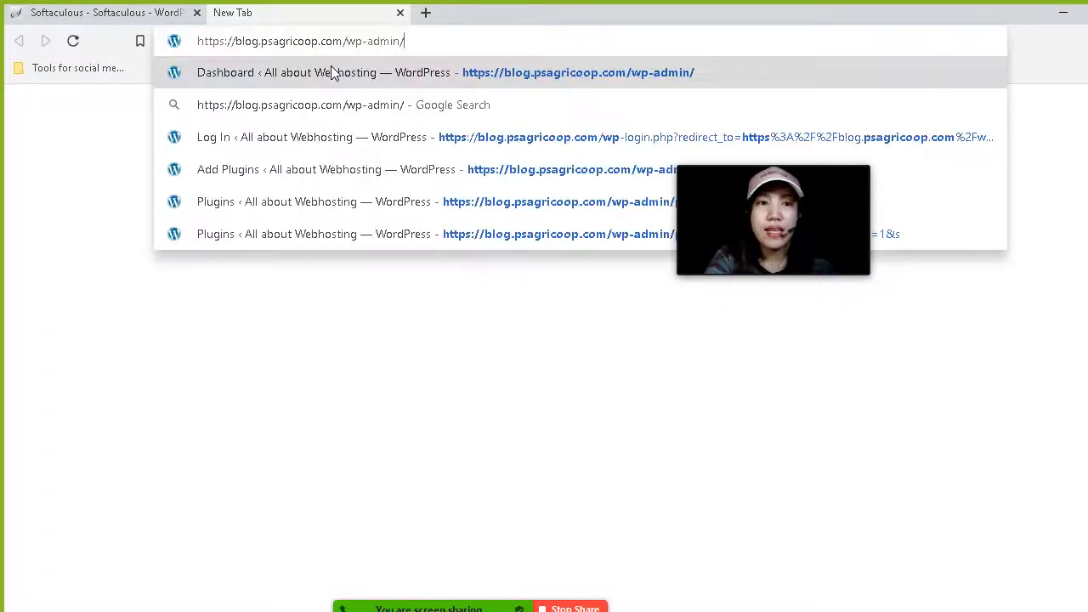
left_click(333, 72)
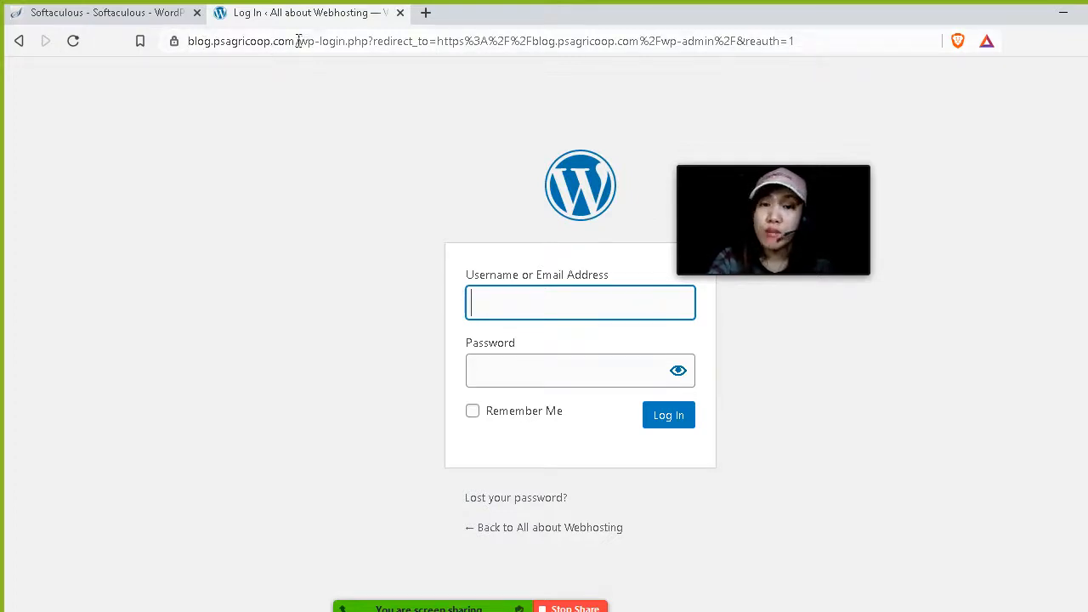
Trim the address to blog.psagricoop.com, load the site's home page, and scroll through it.
left_click_drag(298, 41, 890, 71)
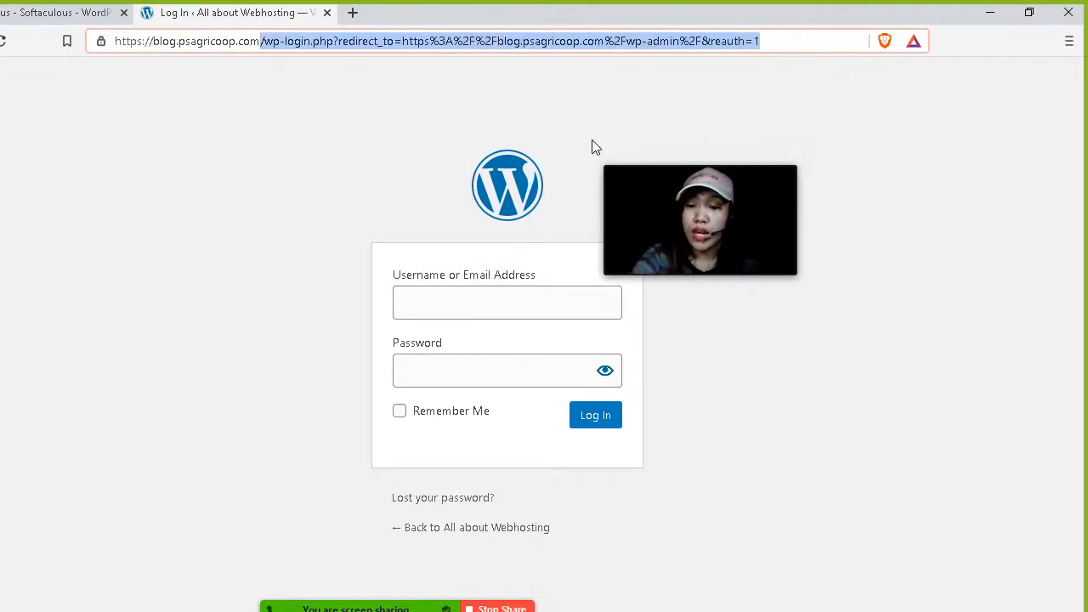
key("BackSpace")
key("Return")
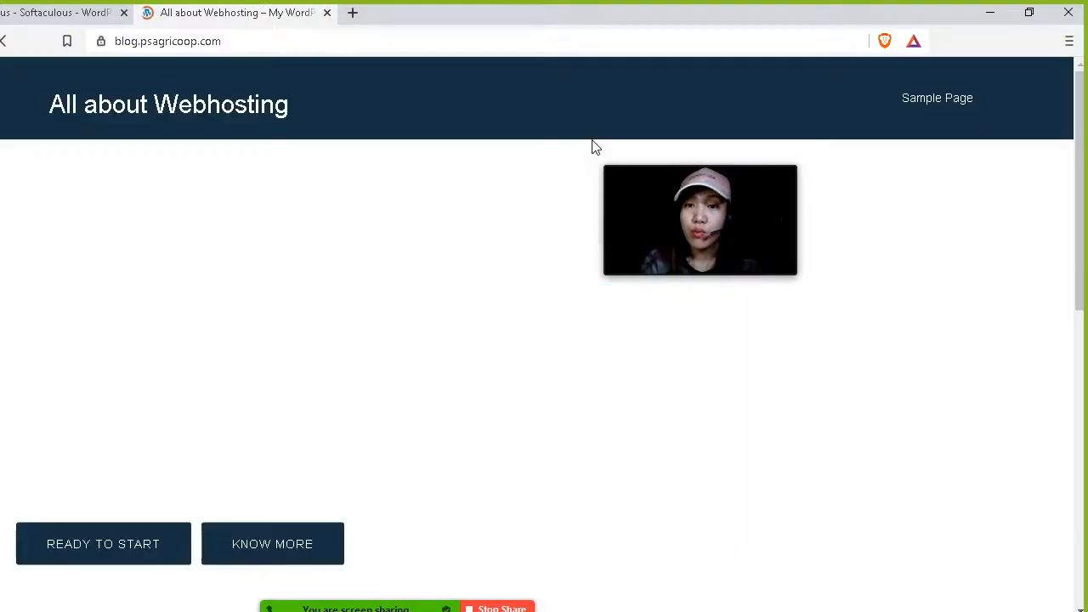
scroll(591, 143, "down", 2)
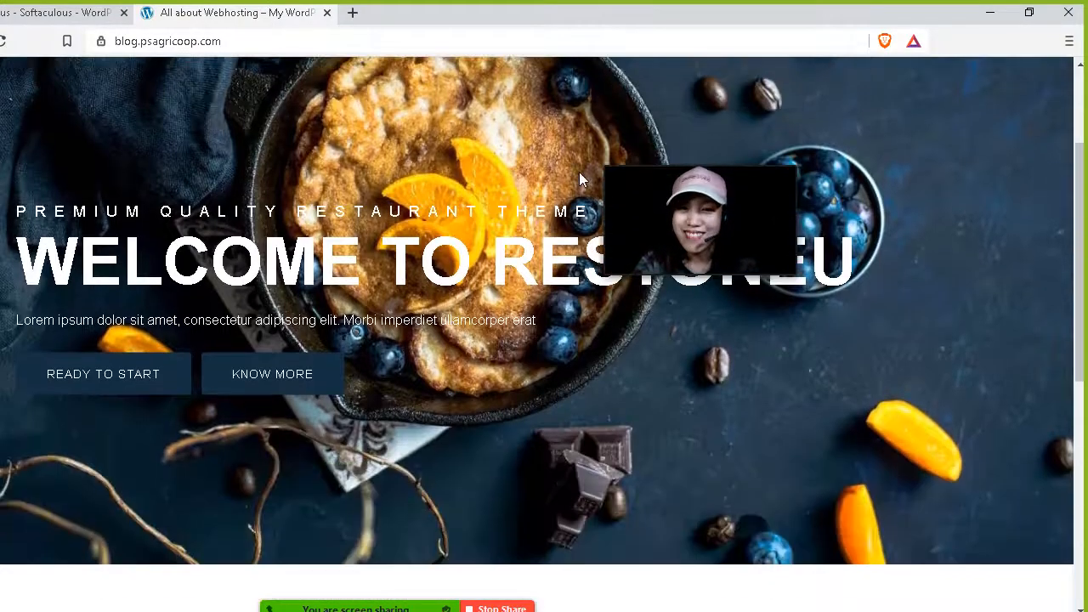
scroll(575, 181, "down", 1)
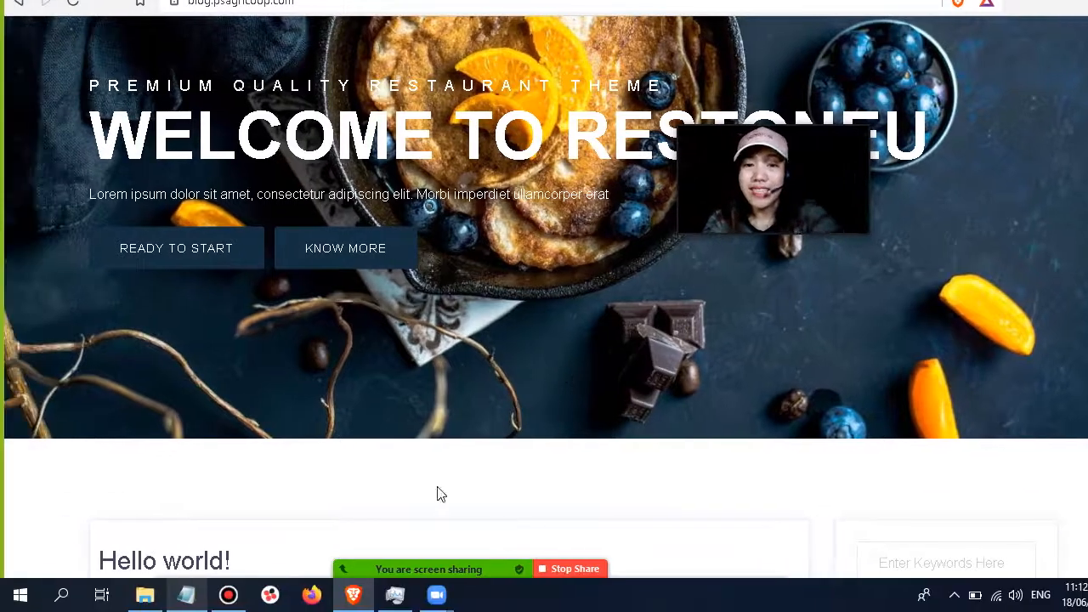
left_click(228, 594)
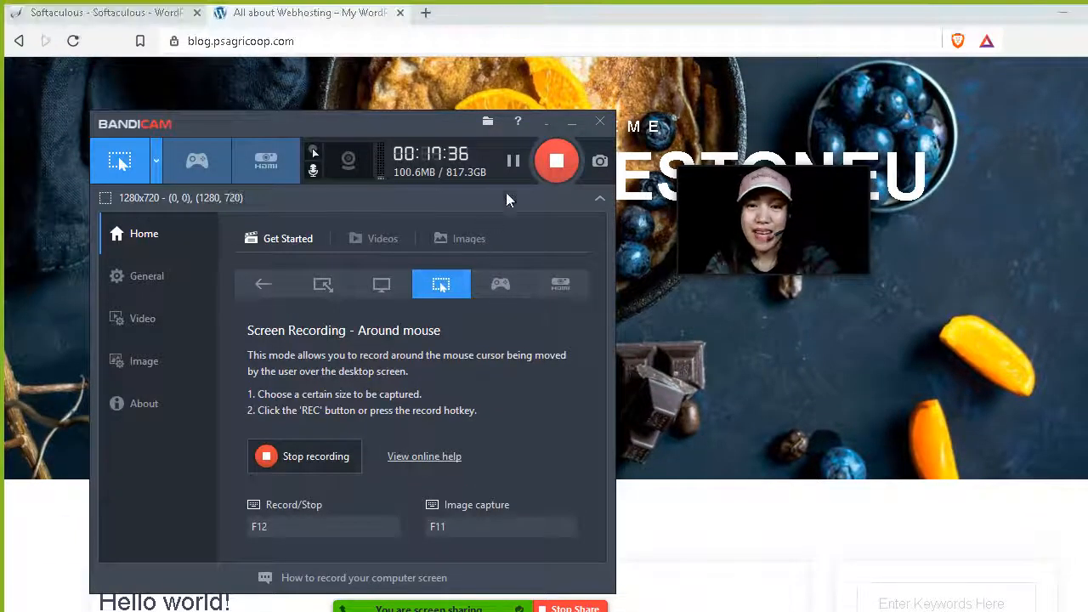